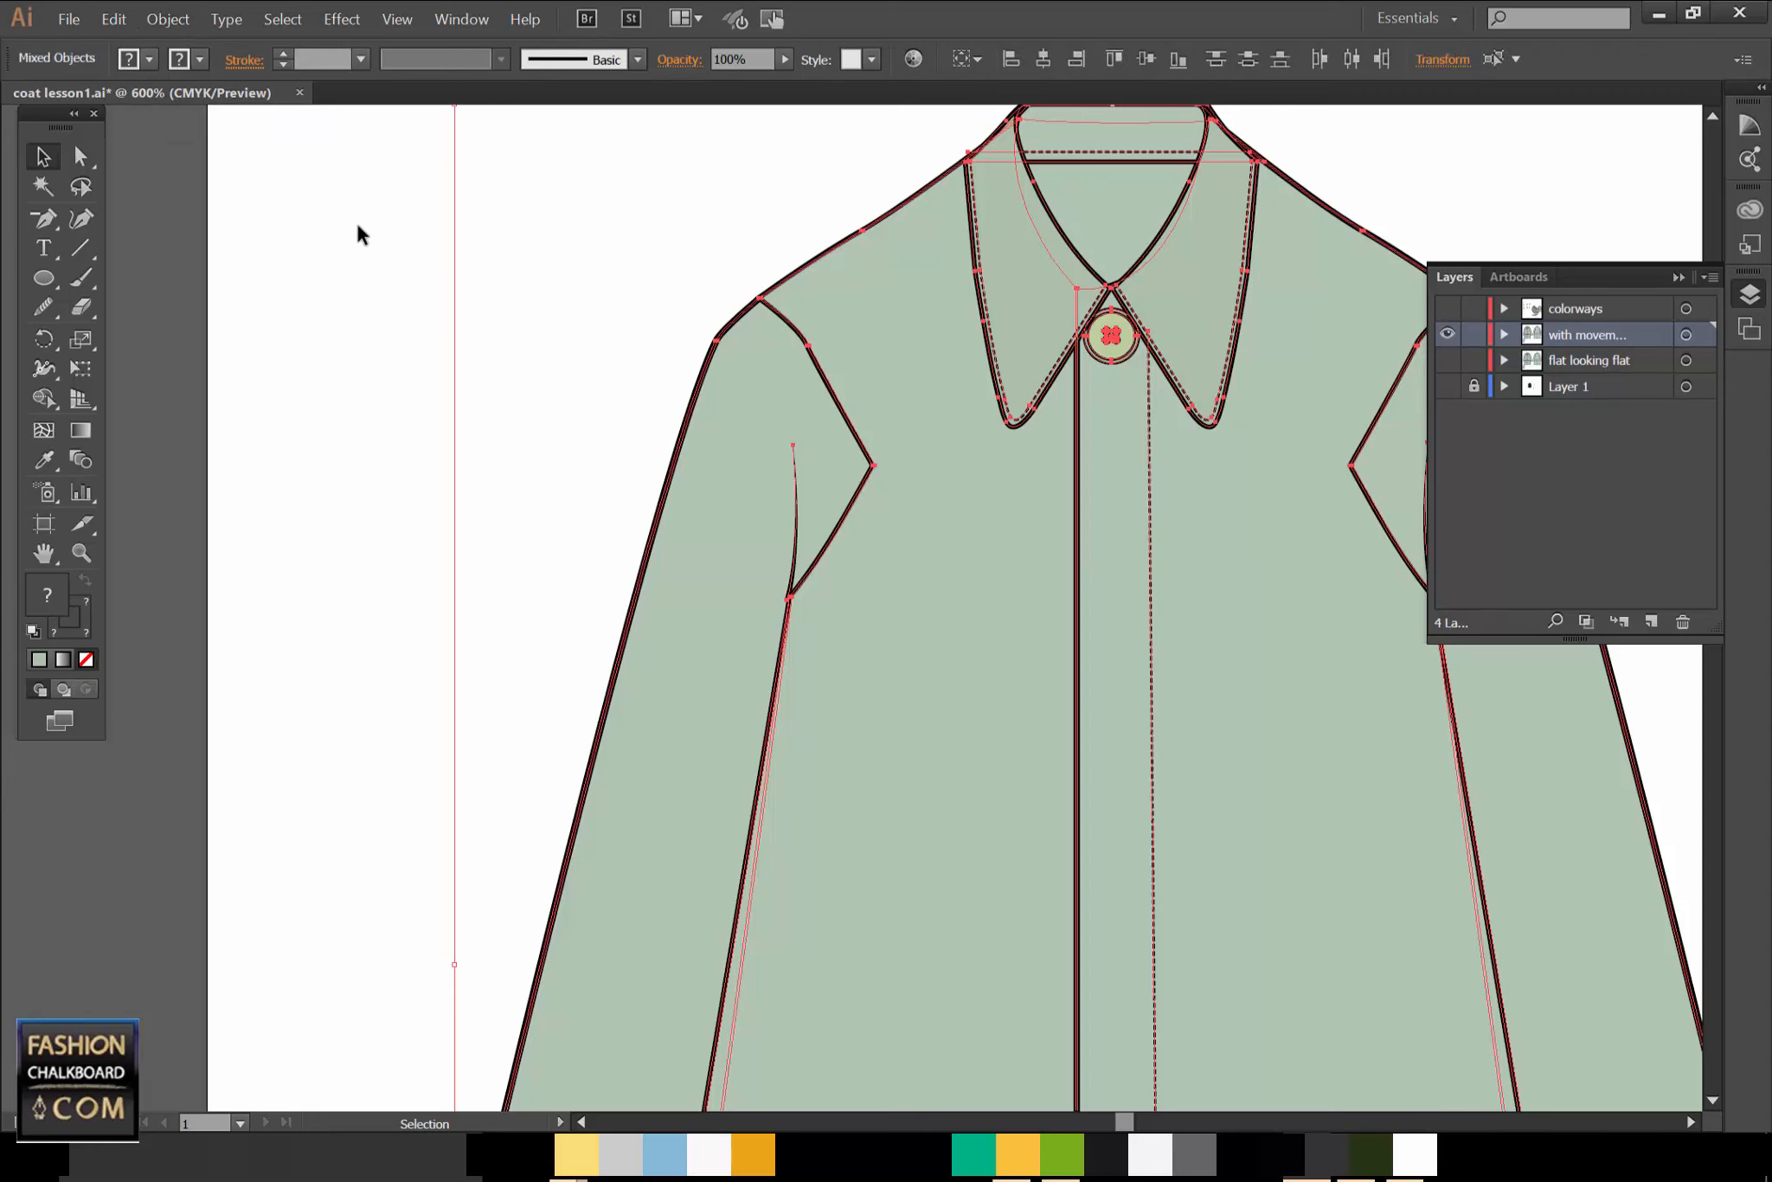
pyautogui.click(355, 234)
pyautogui.click(796, 497)
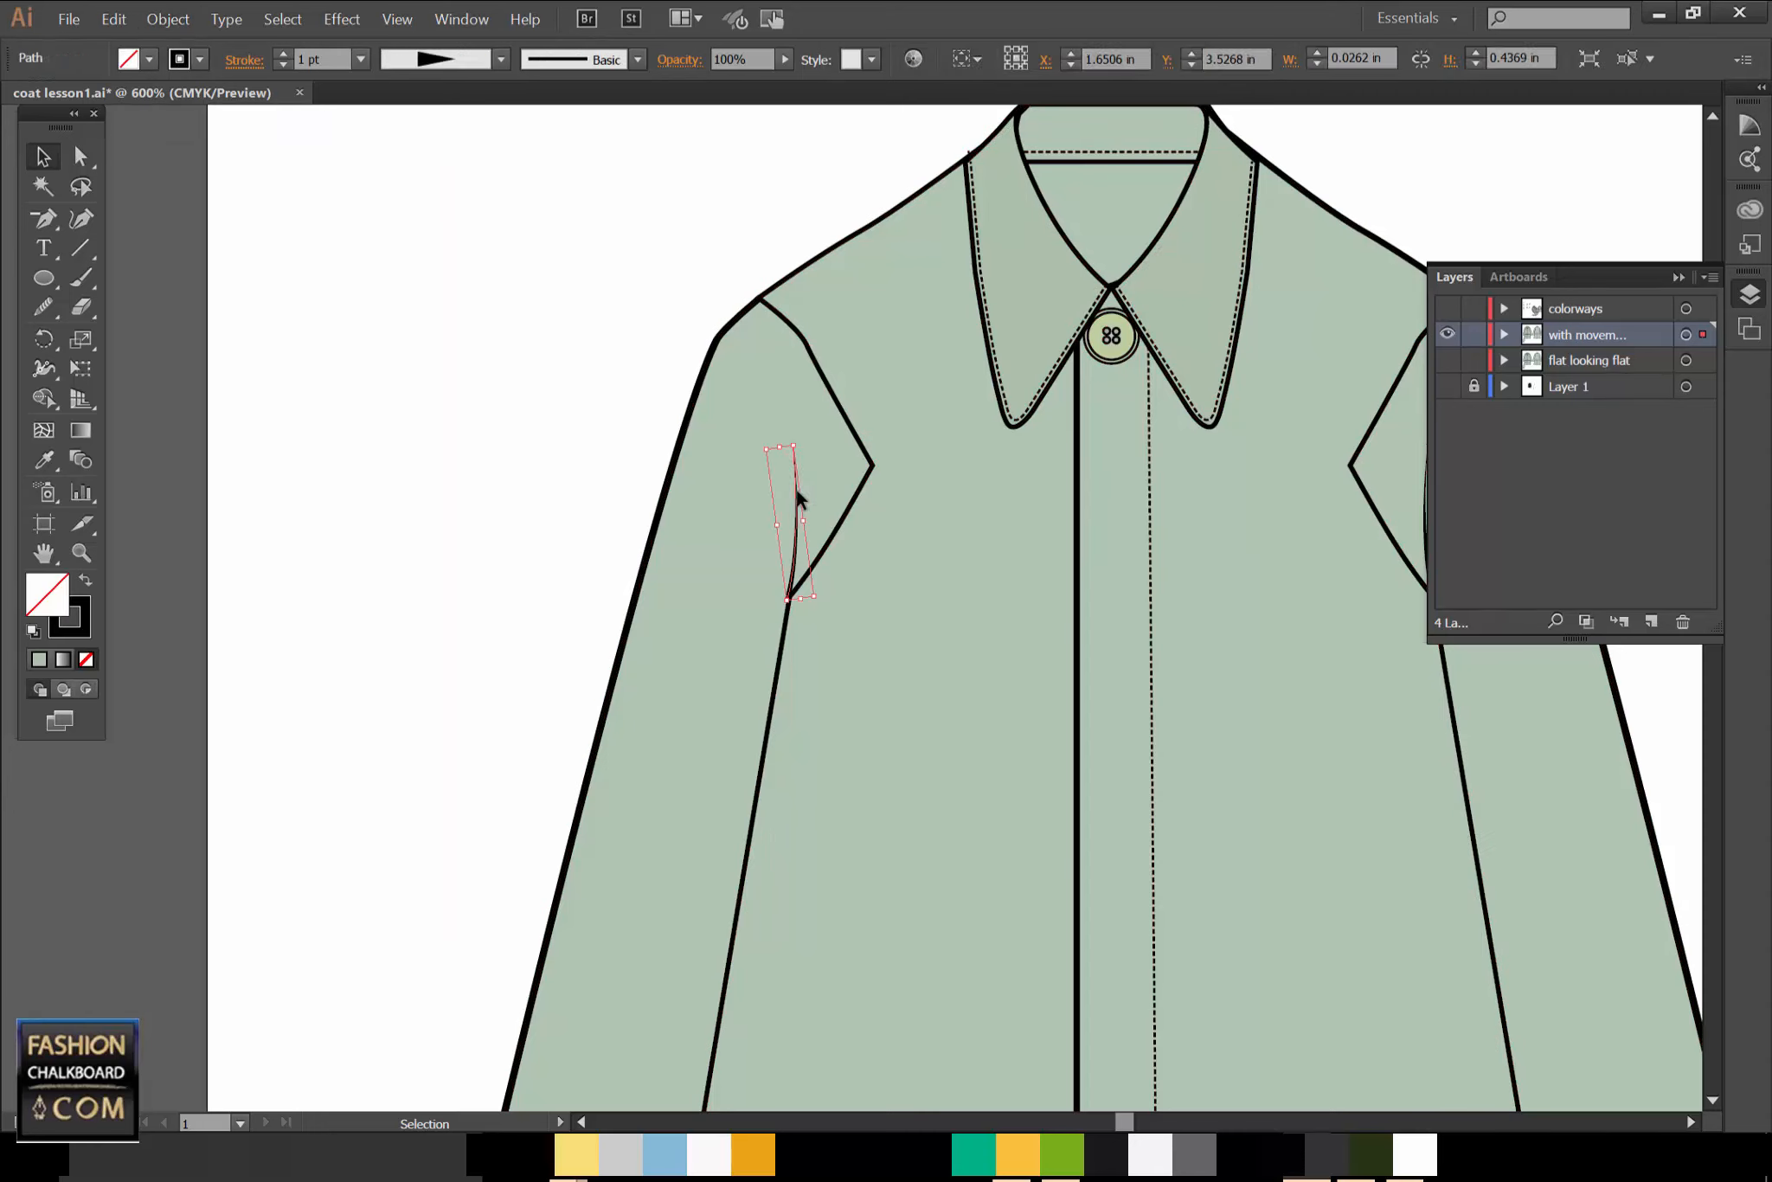
pyautogui.moveTo(796, 491); pyautogui.dragTo(559, 447)
pyautogui.click(641, 446)
pyautogui.click(560, 484)
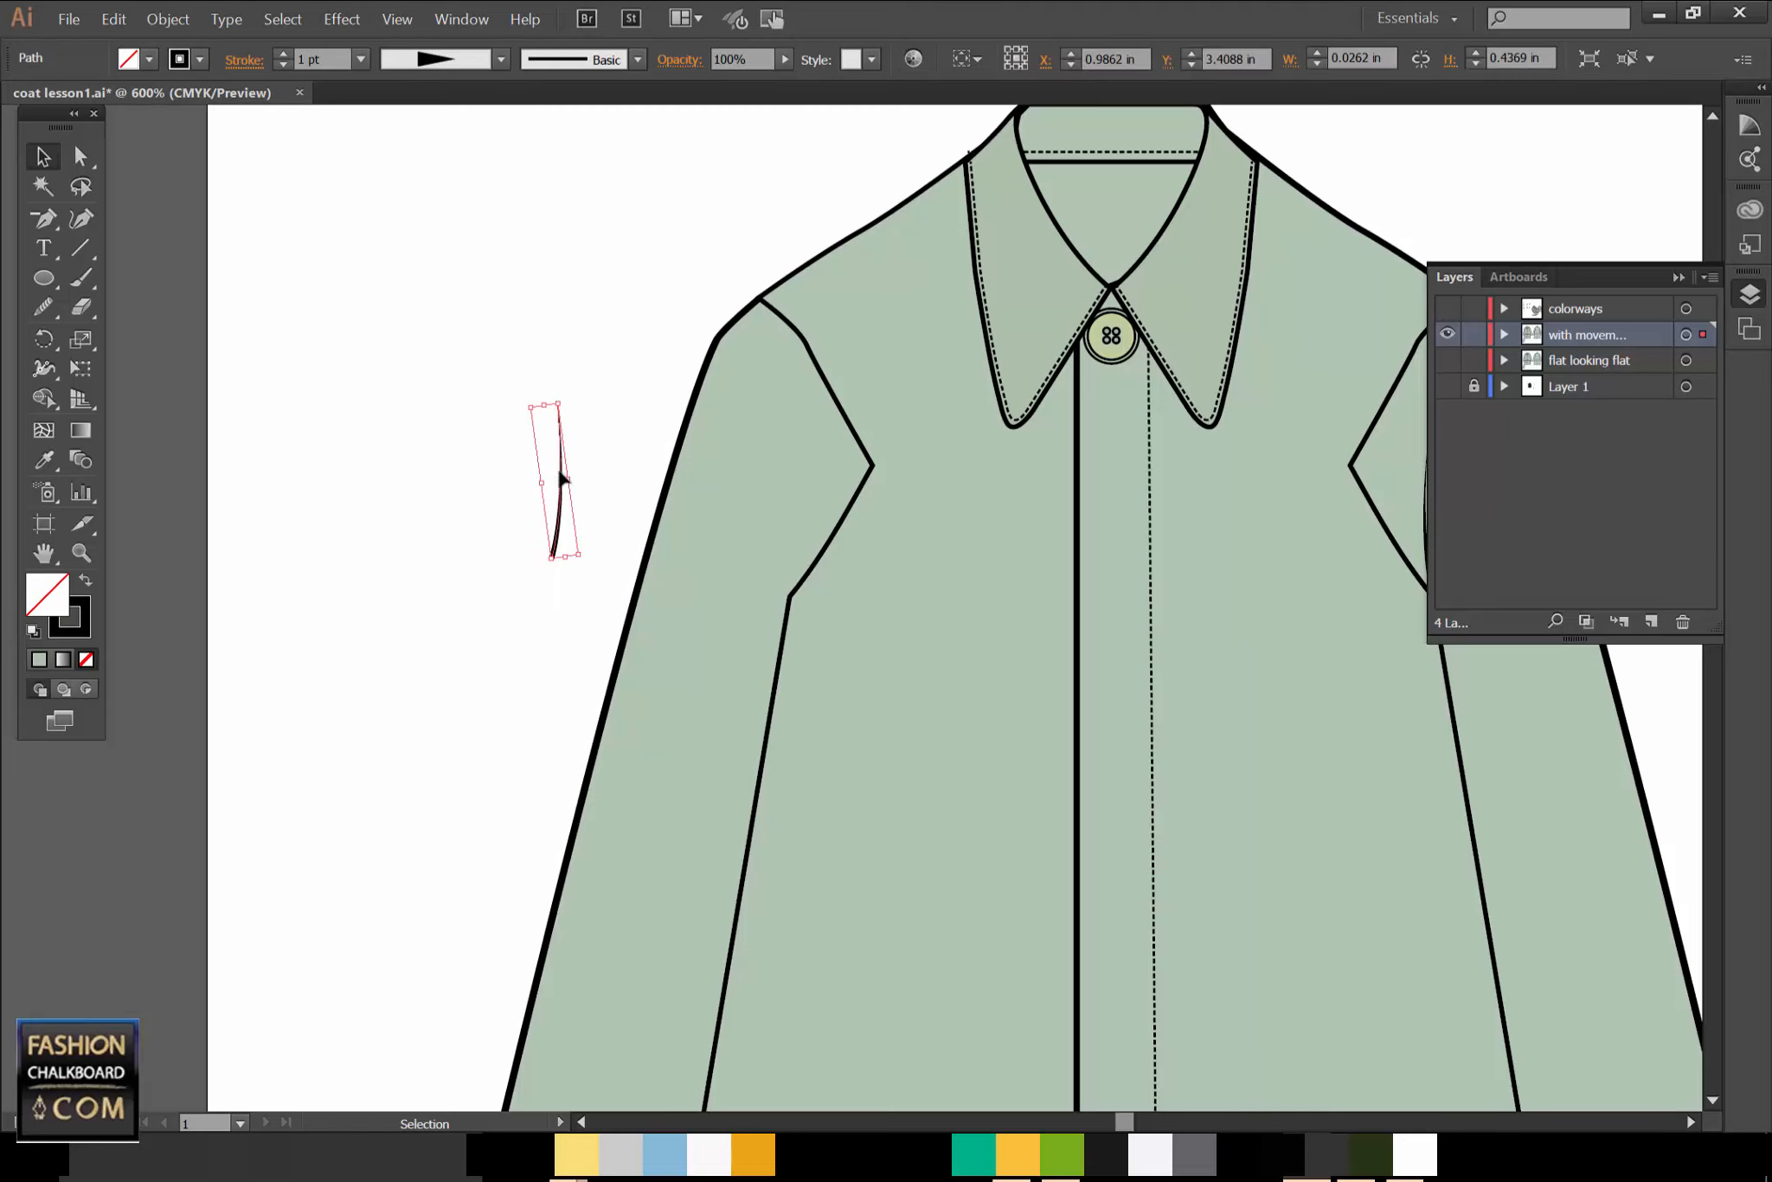
pyautogui.hotkey('ctrl', 'z')
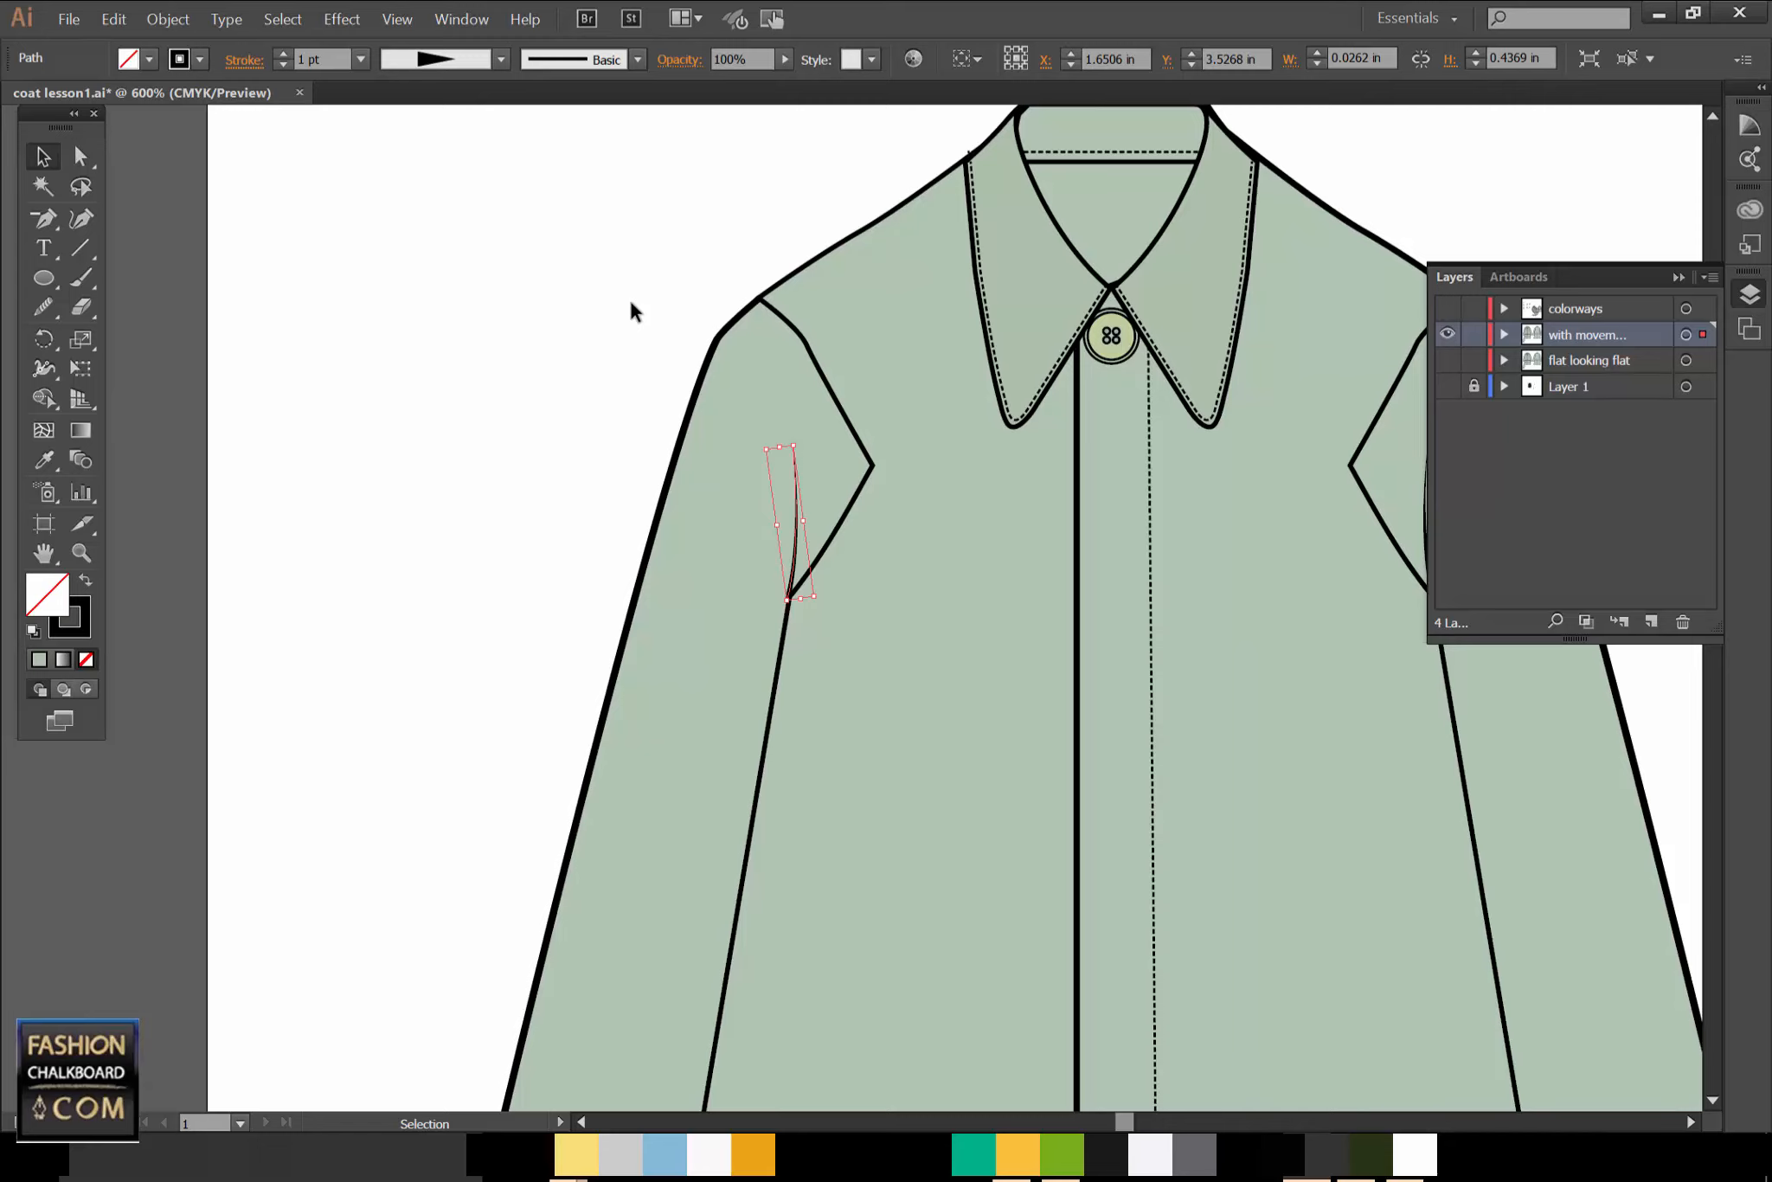
# Open the Stroke panel and place it beside the artwork.
pyautogui.click(630, 304)
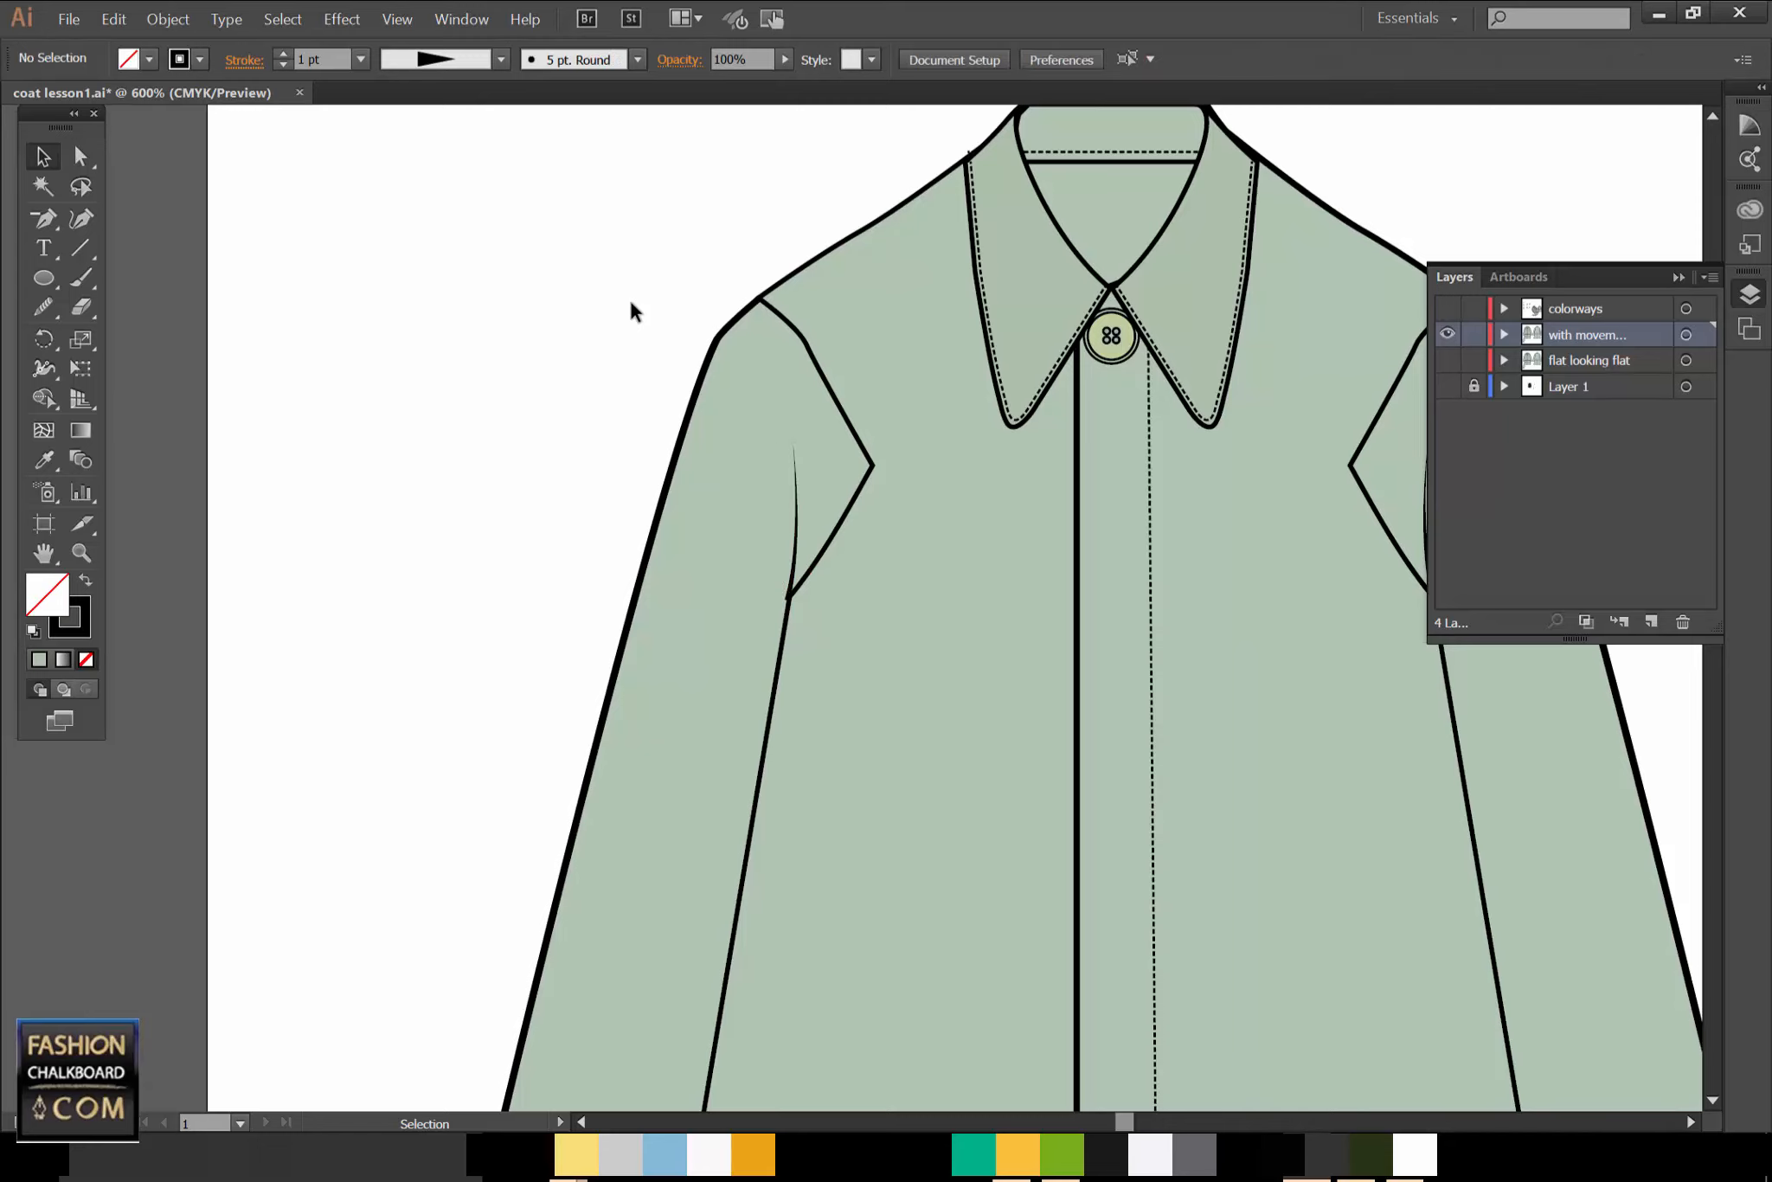
pyautogui.click(461, 19)
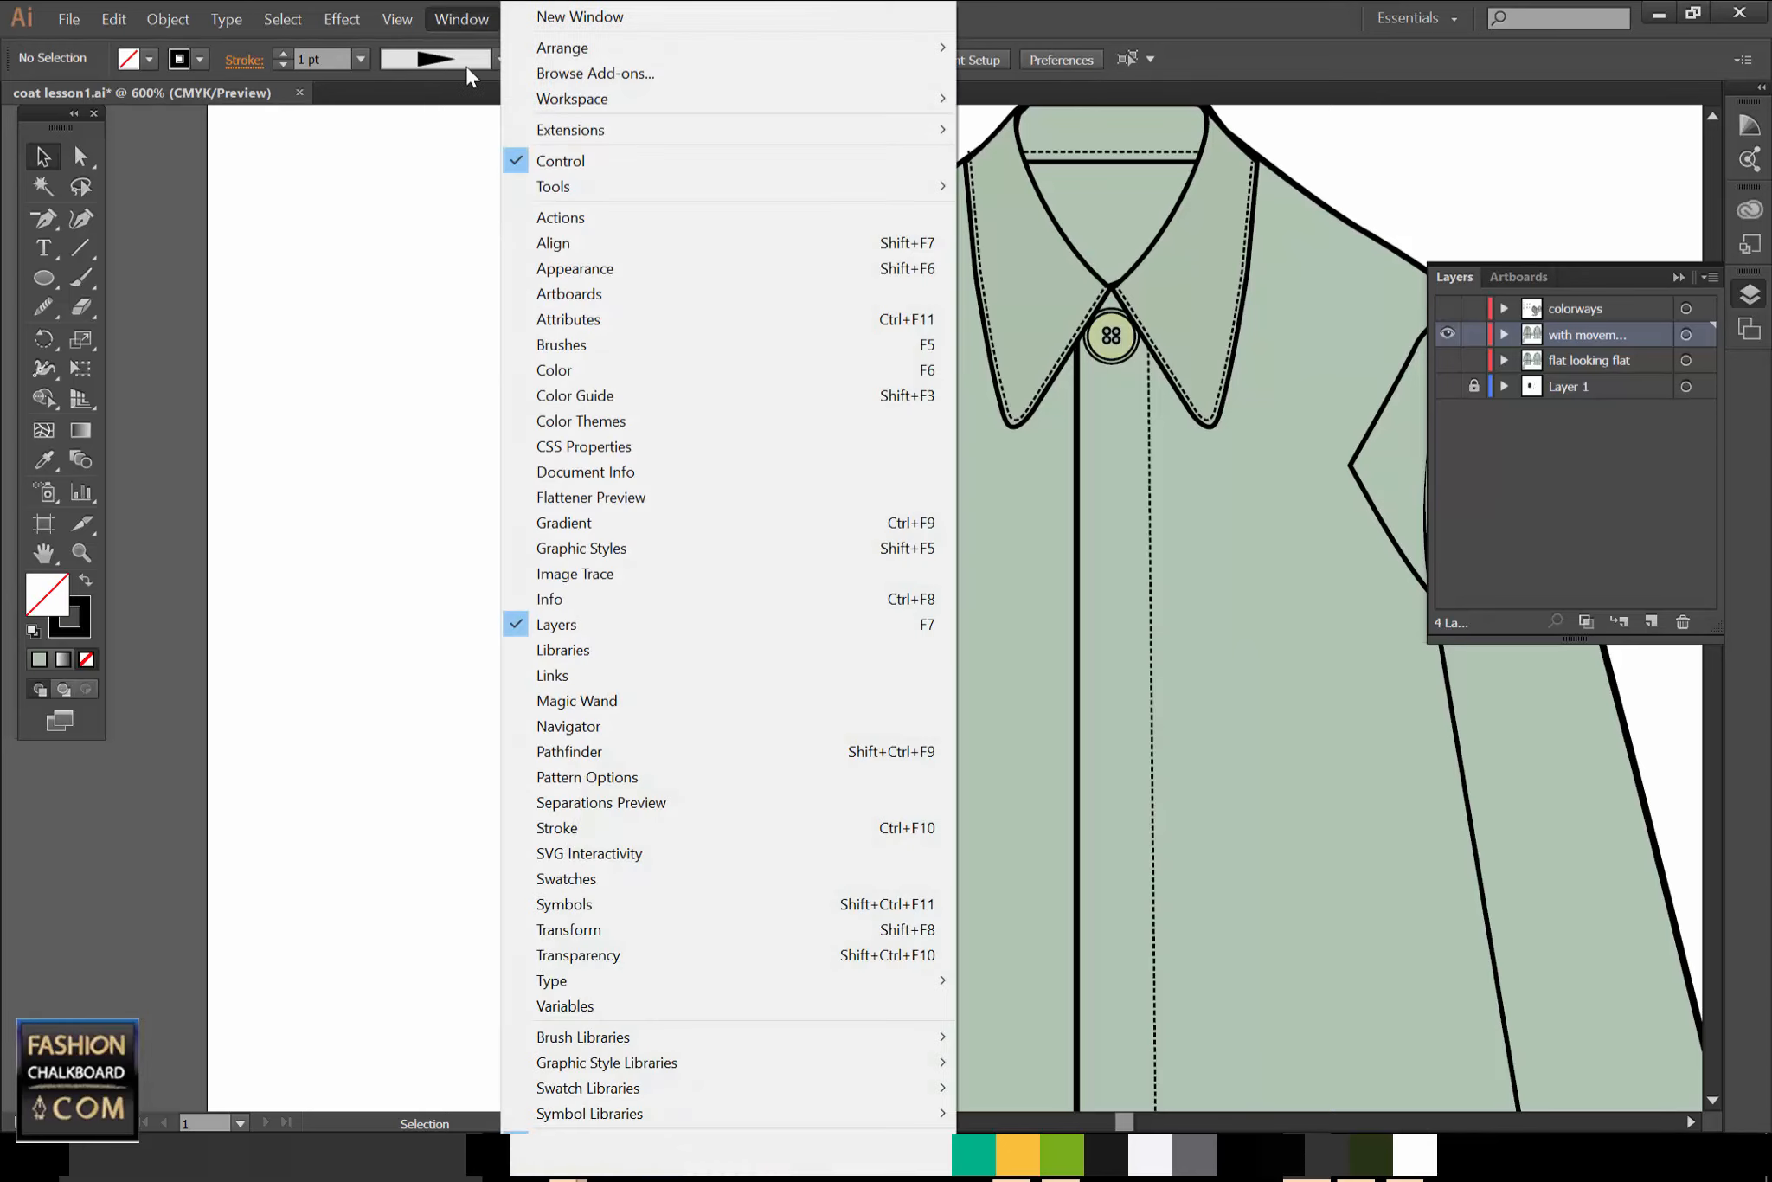
pyautogui.click(592, 827)
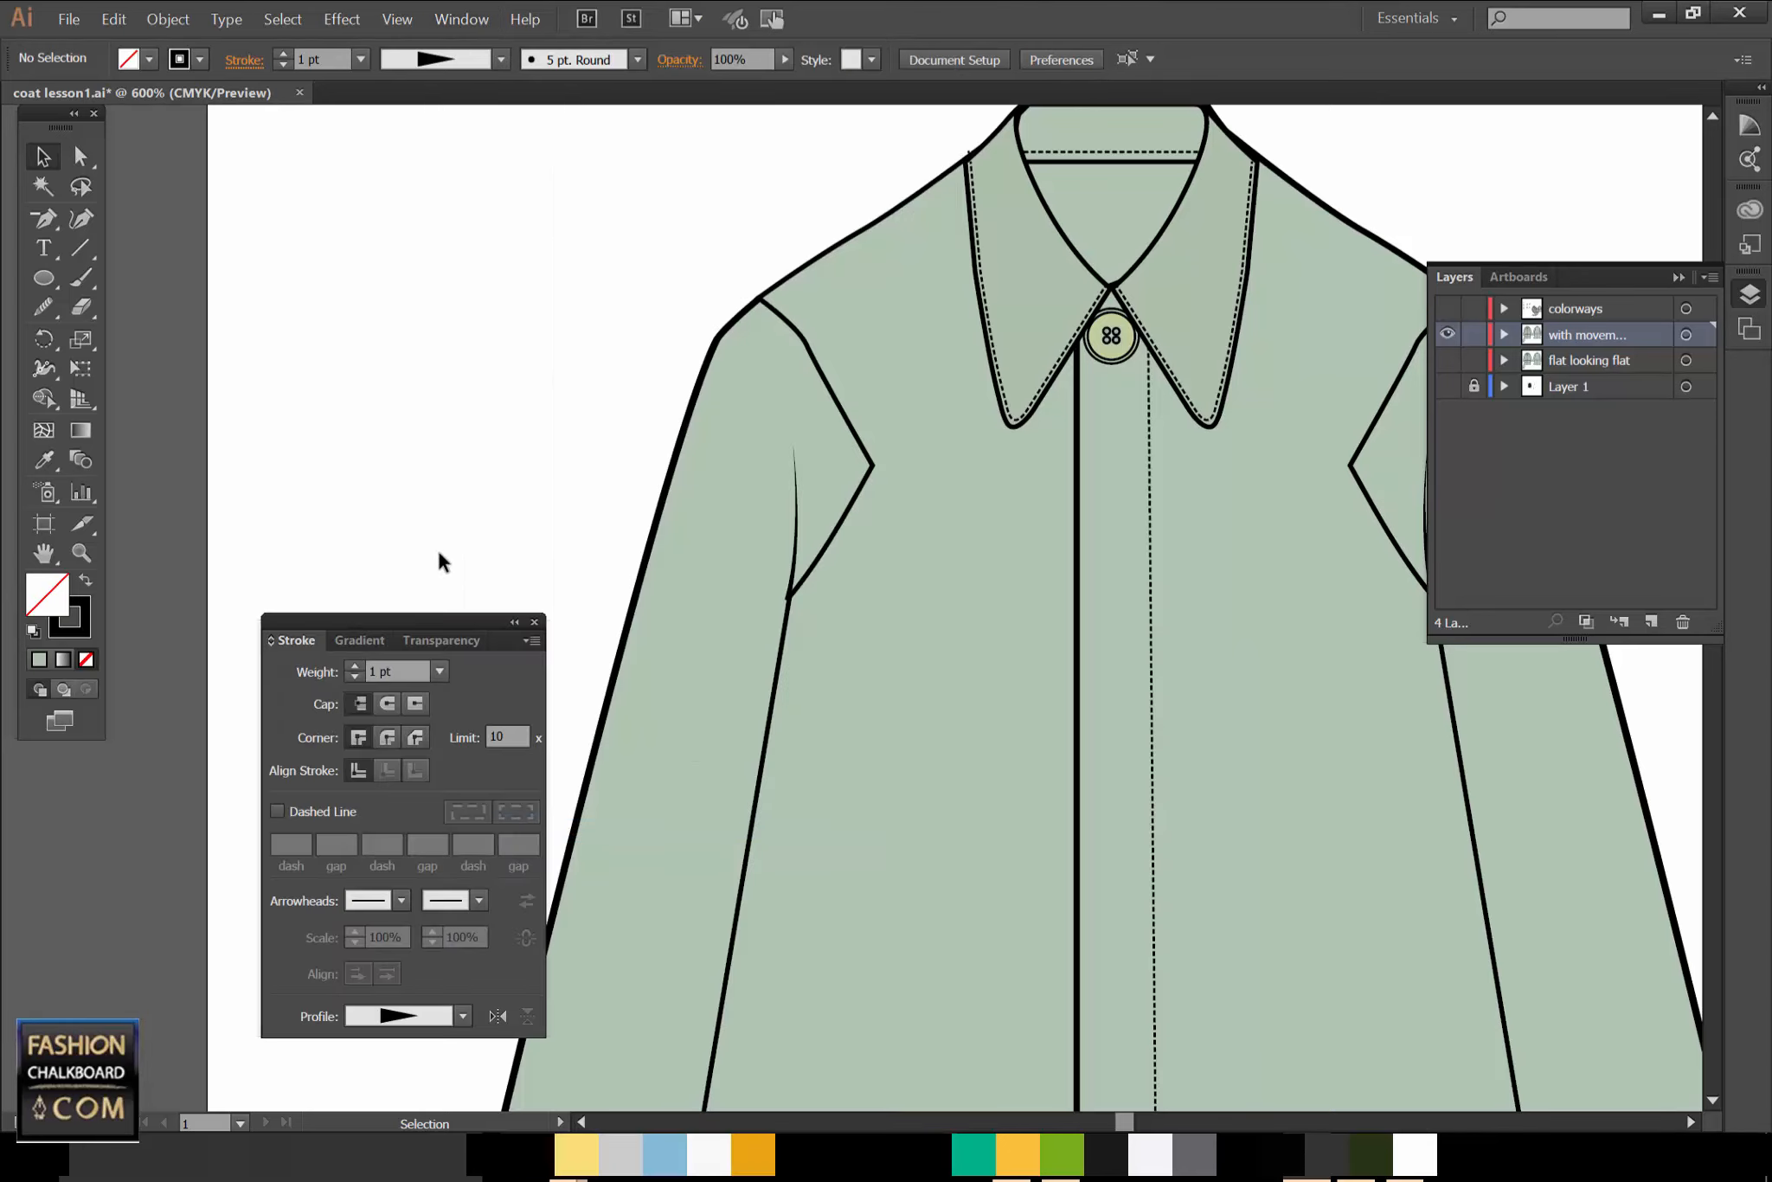
pyautogui.moveTo(404, 611)
pyautogui.mouseDown()
pyautogui.moveTo(345, 326)
pyautogui.moveTo(400, 138)
pyautogui.mouseUp()
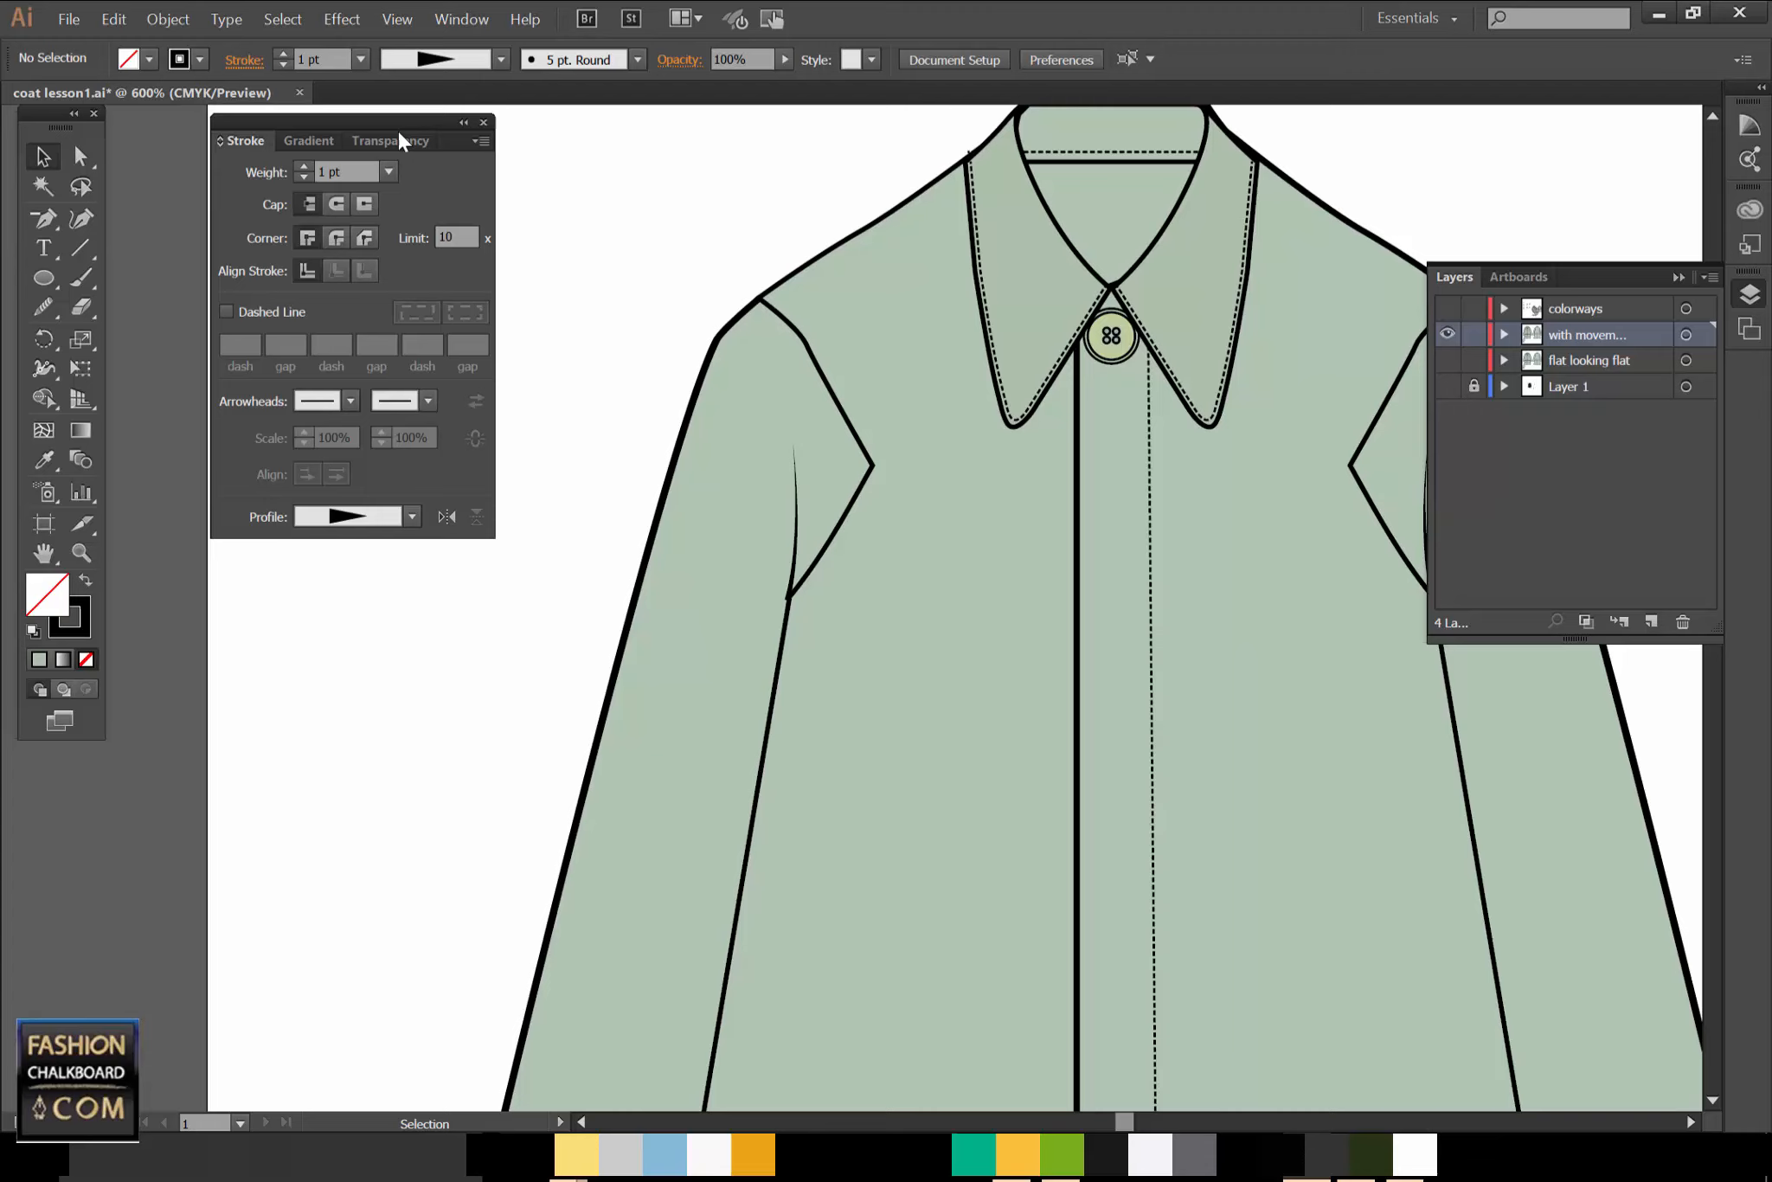
pyautogui.click(796, 507)
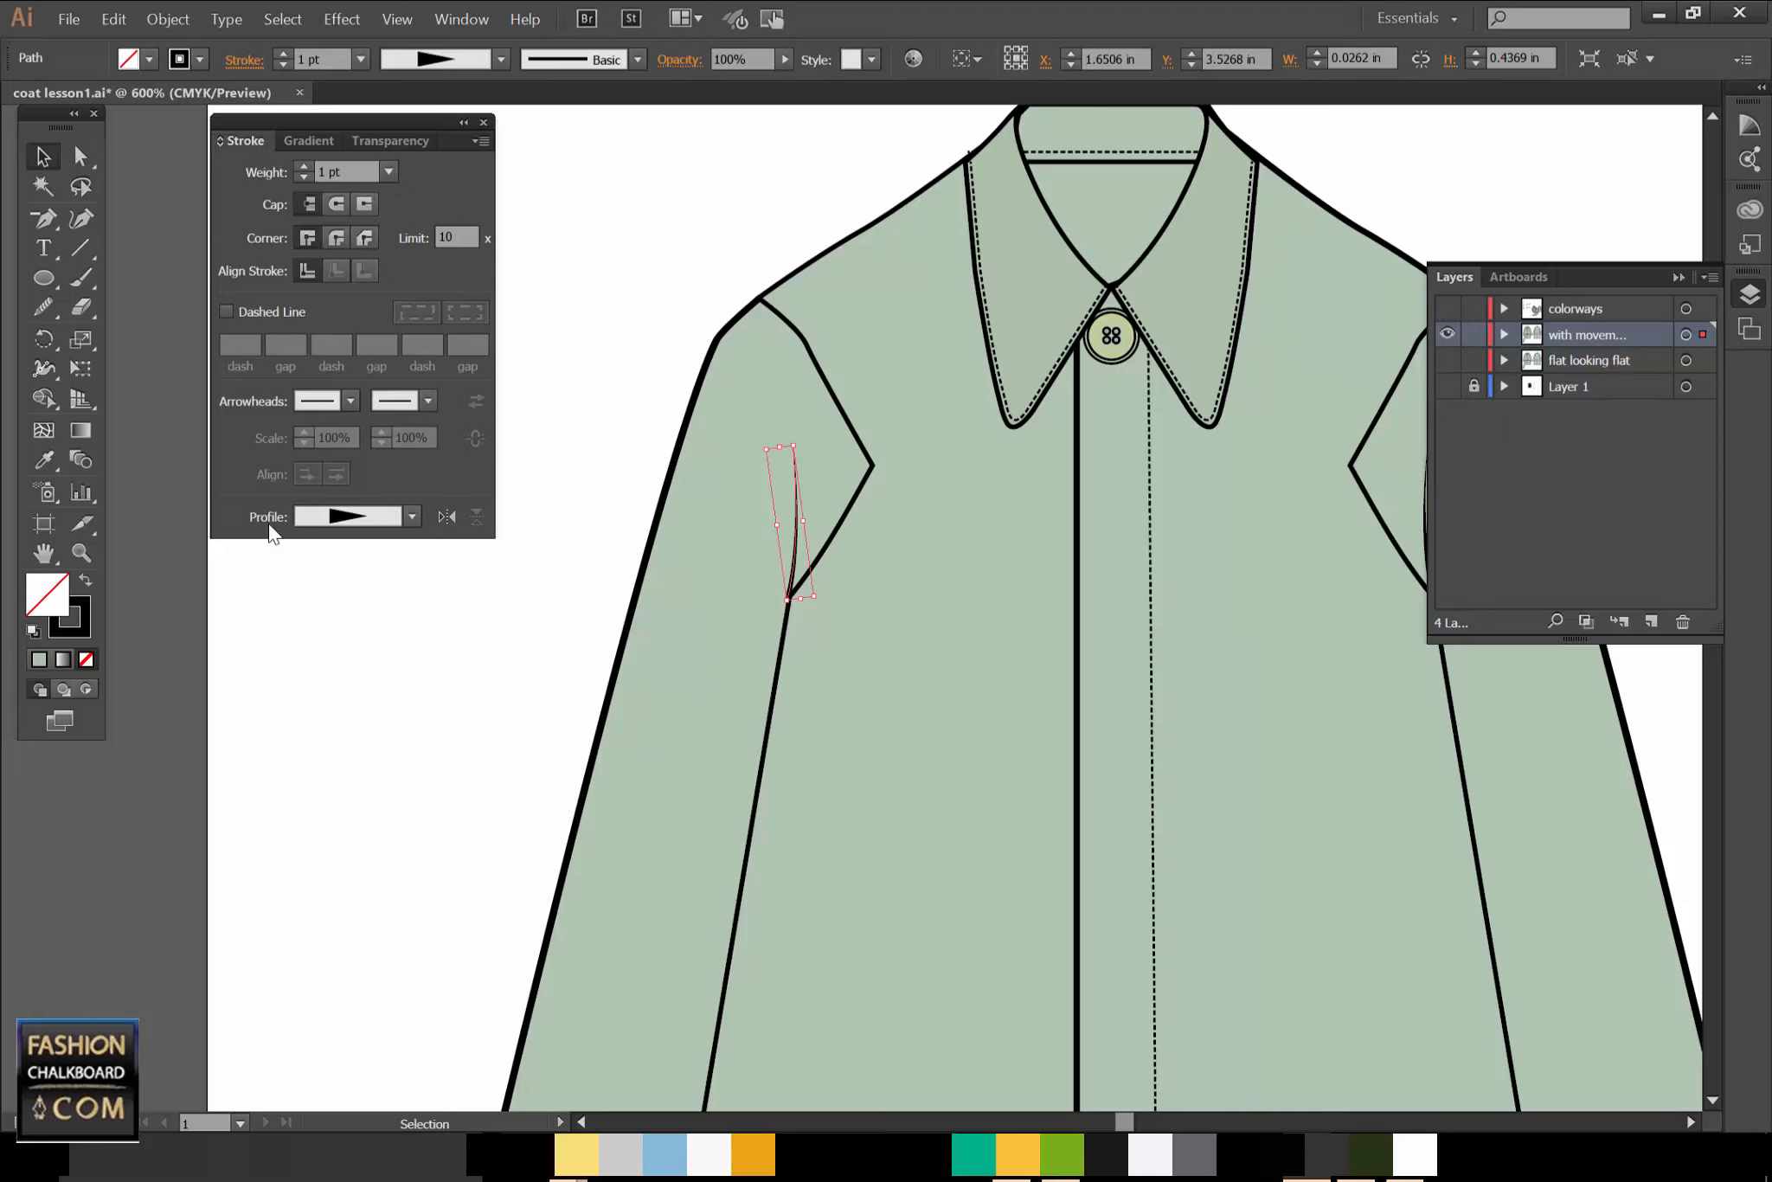
pyautogui.click(221, 141)
pyautogui.click(220, 142)
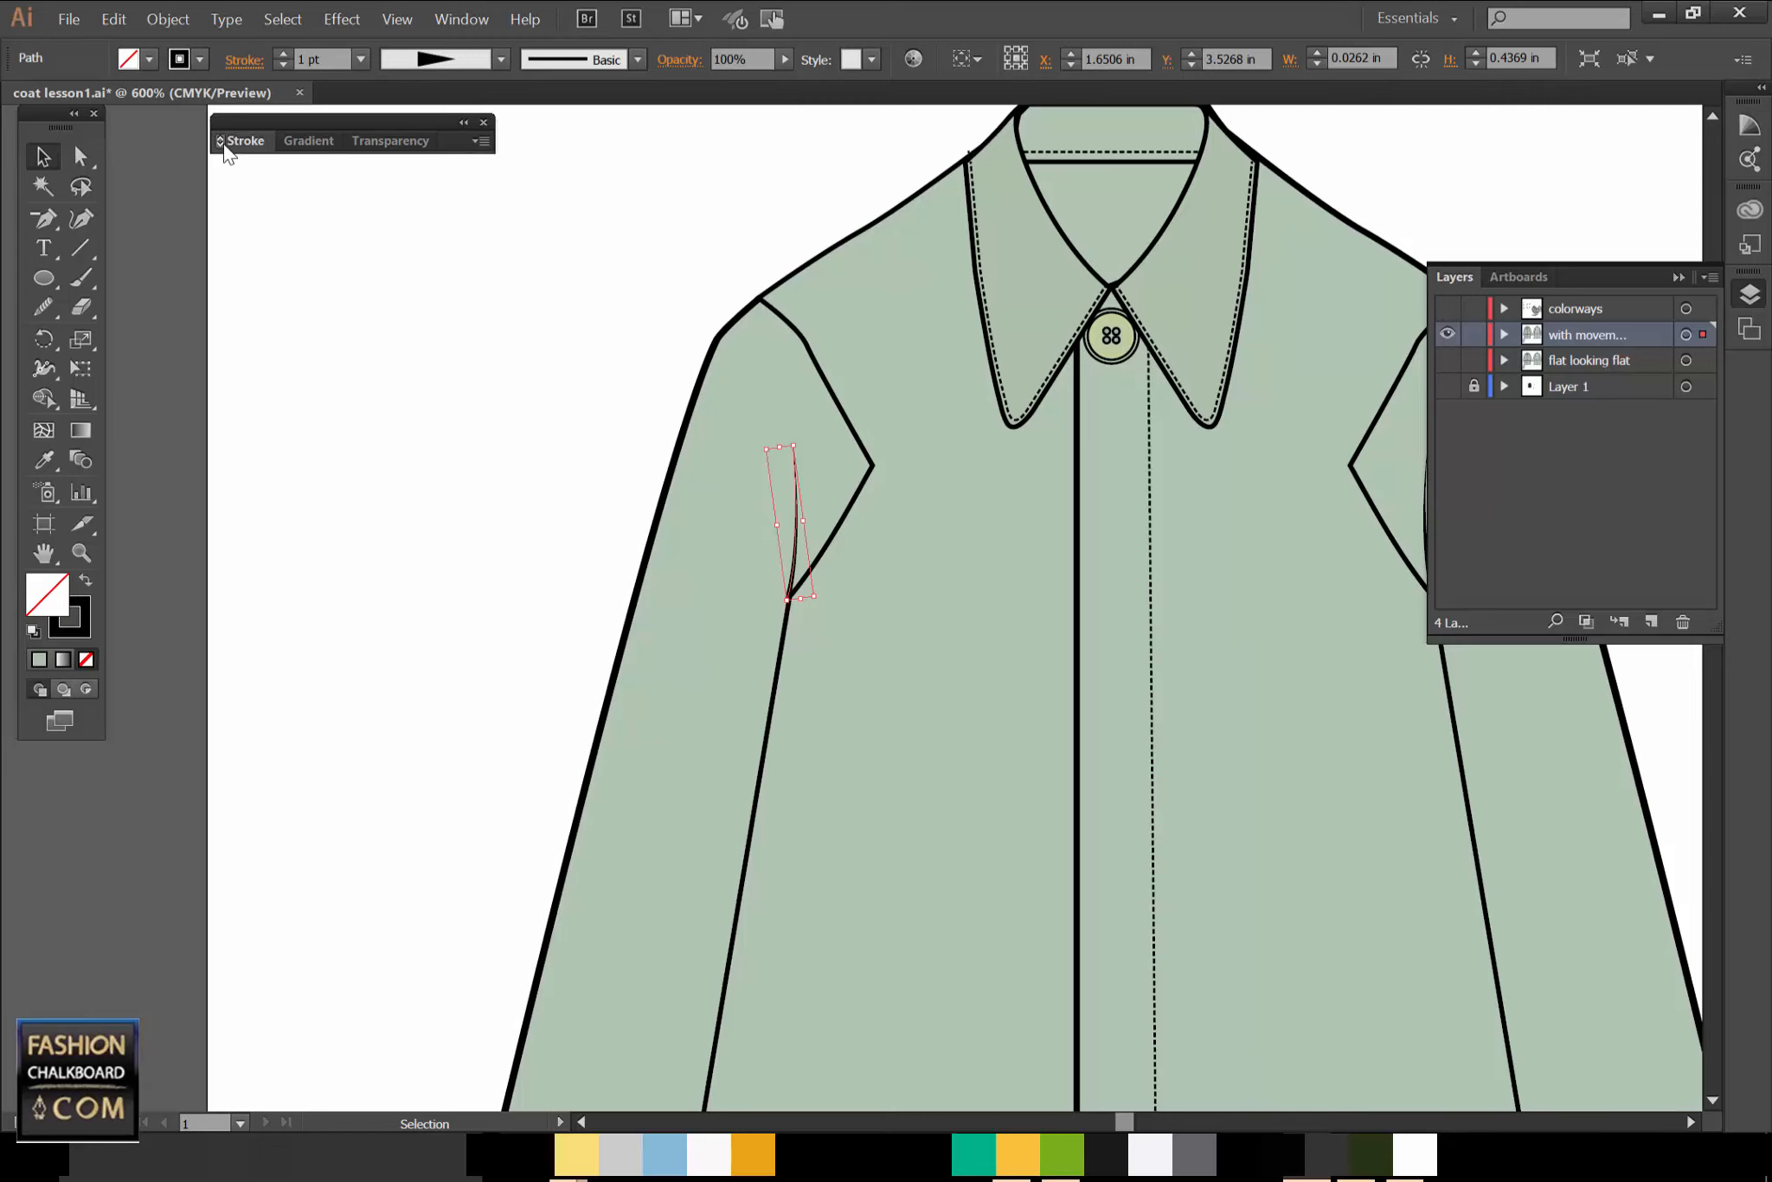
pyautogui.click(221, 145)
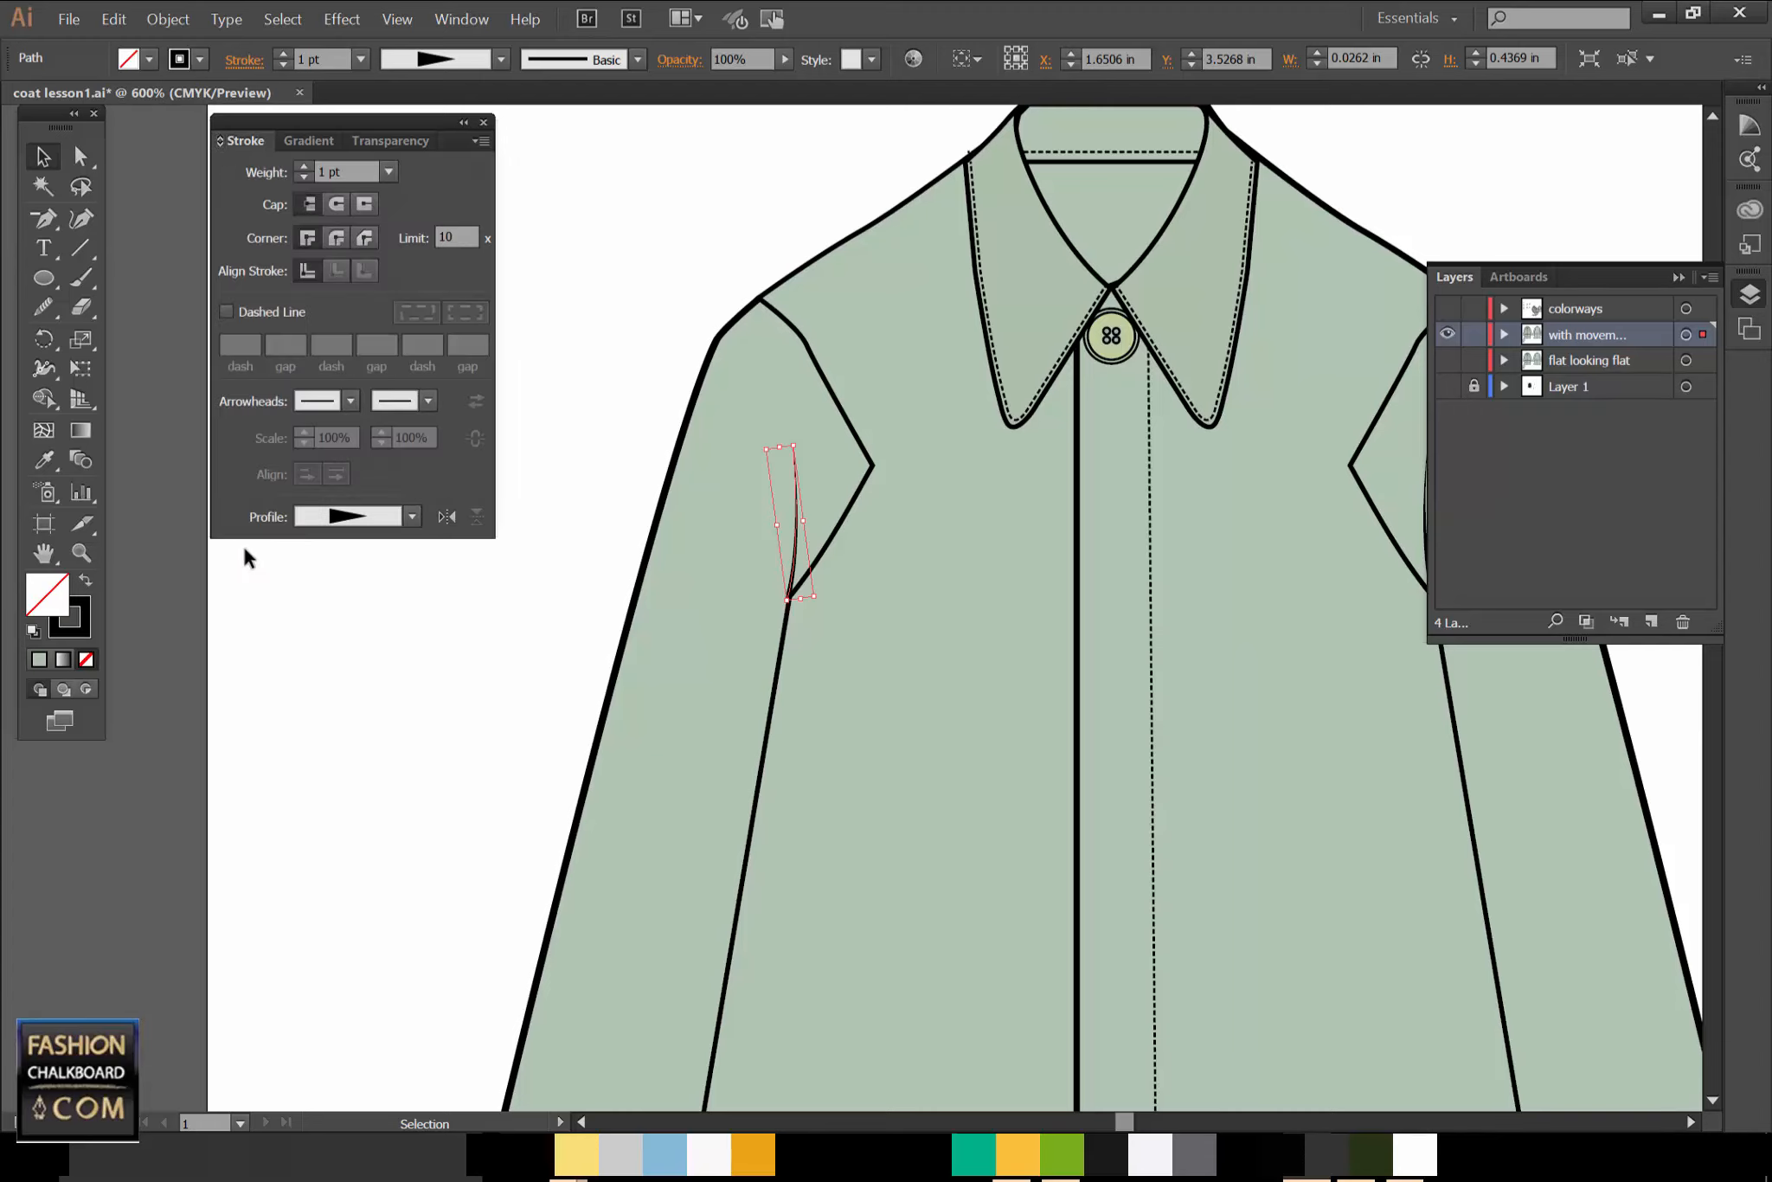
pyautogui.click(391, 600)
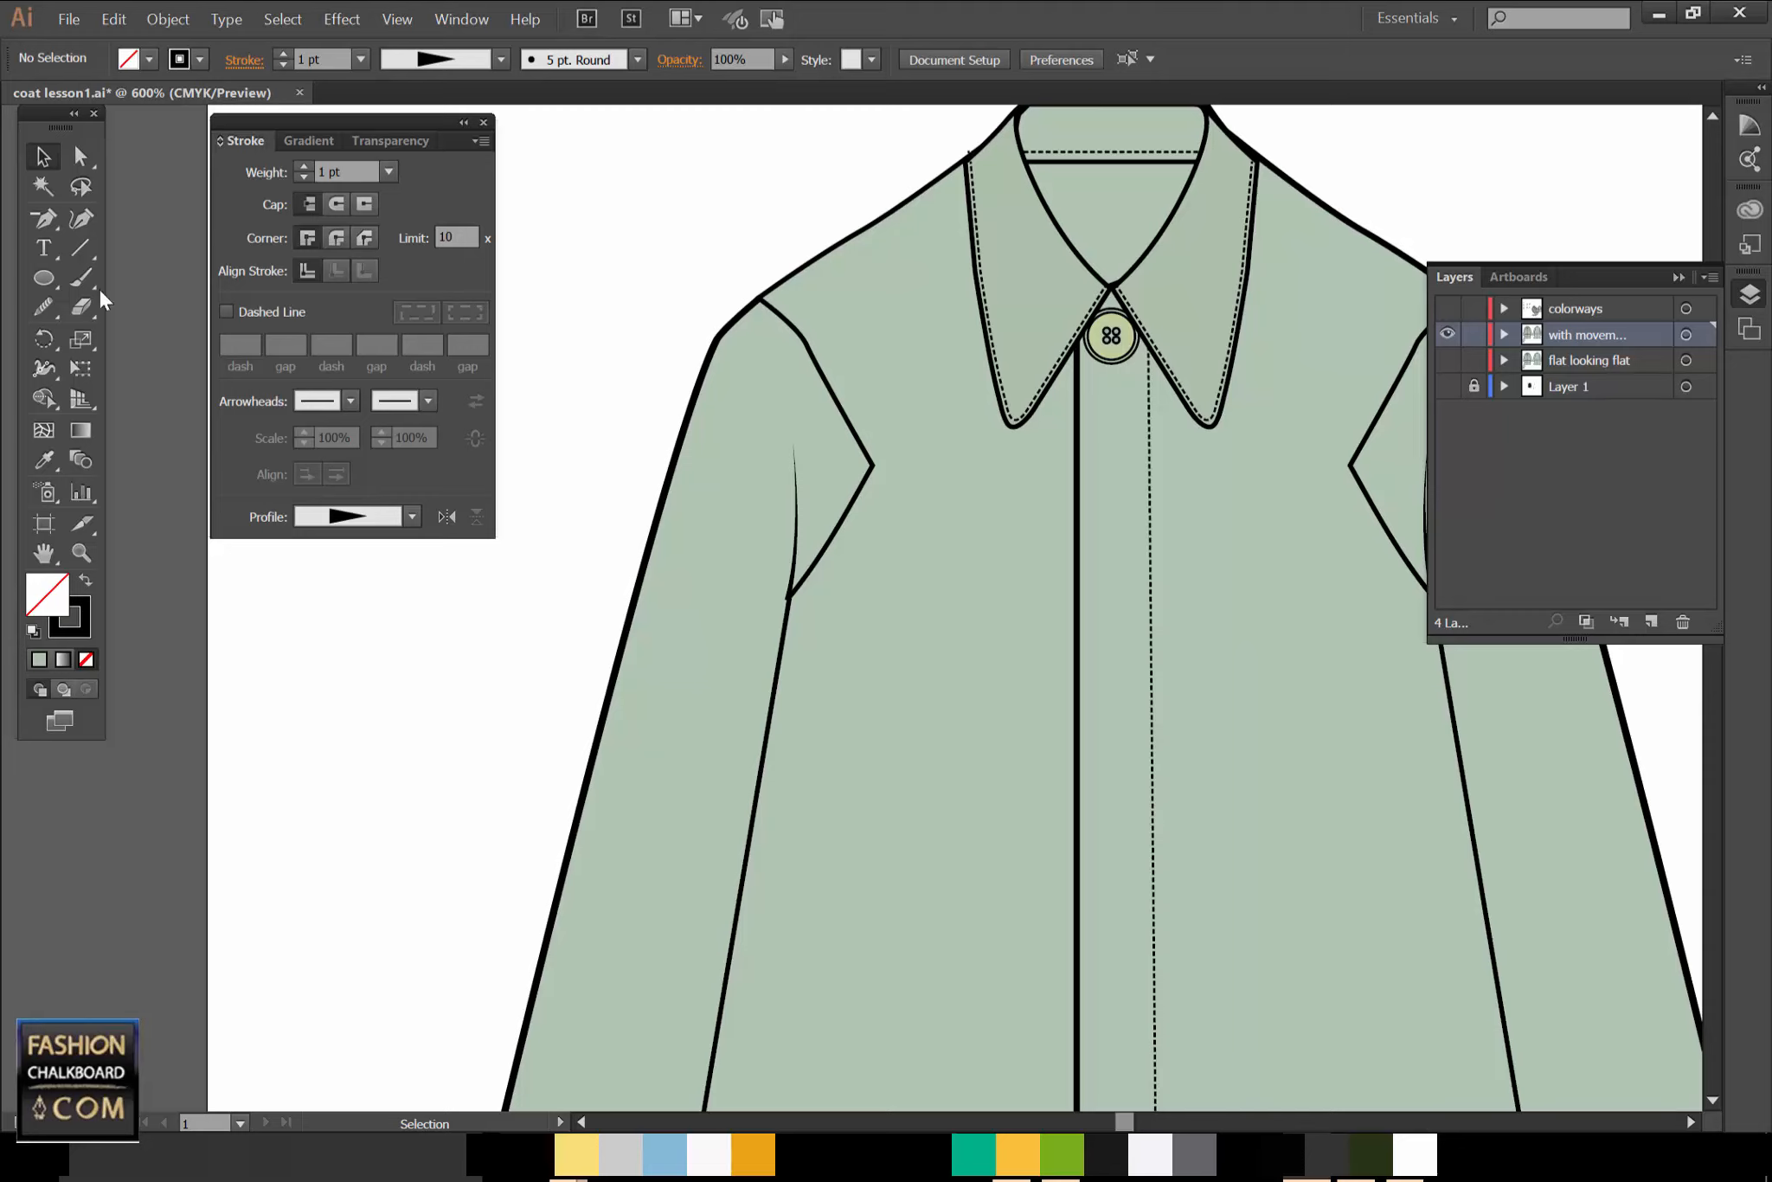
# Draw a single curved line with the Pen tool in the blank area left of the coat.
pyautogui.moveTo(41, 209); pyautogui.dragTo(119, 220)
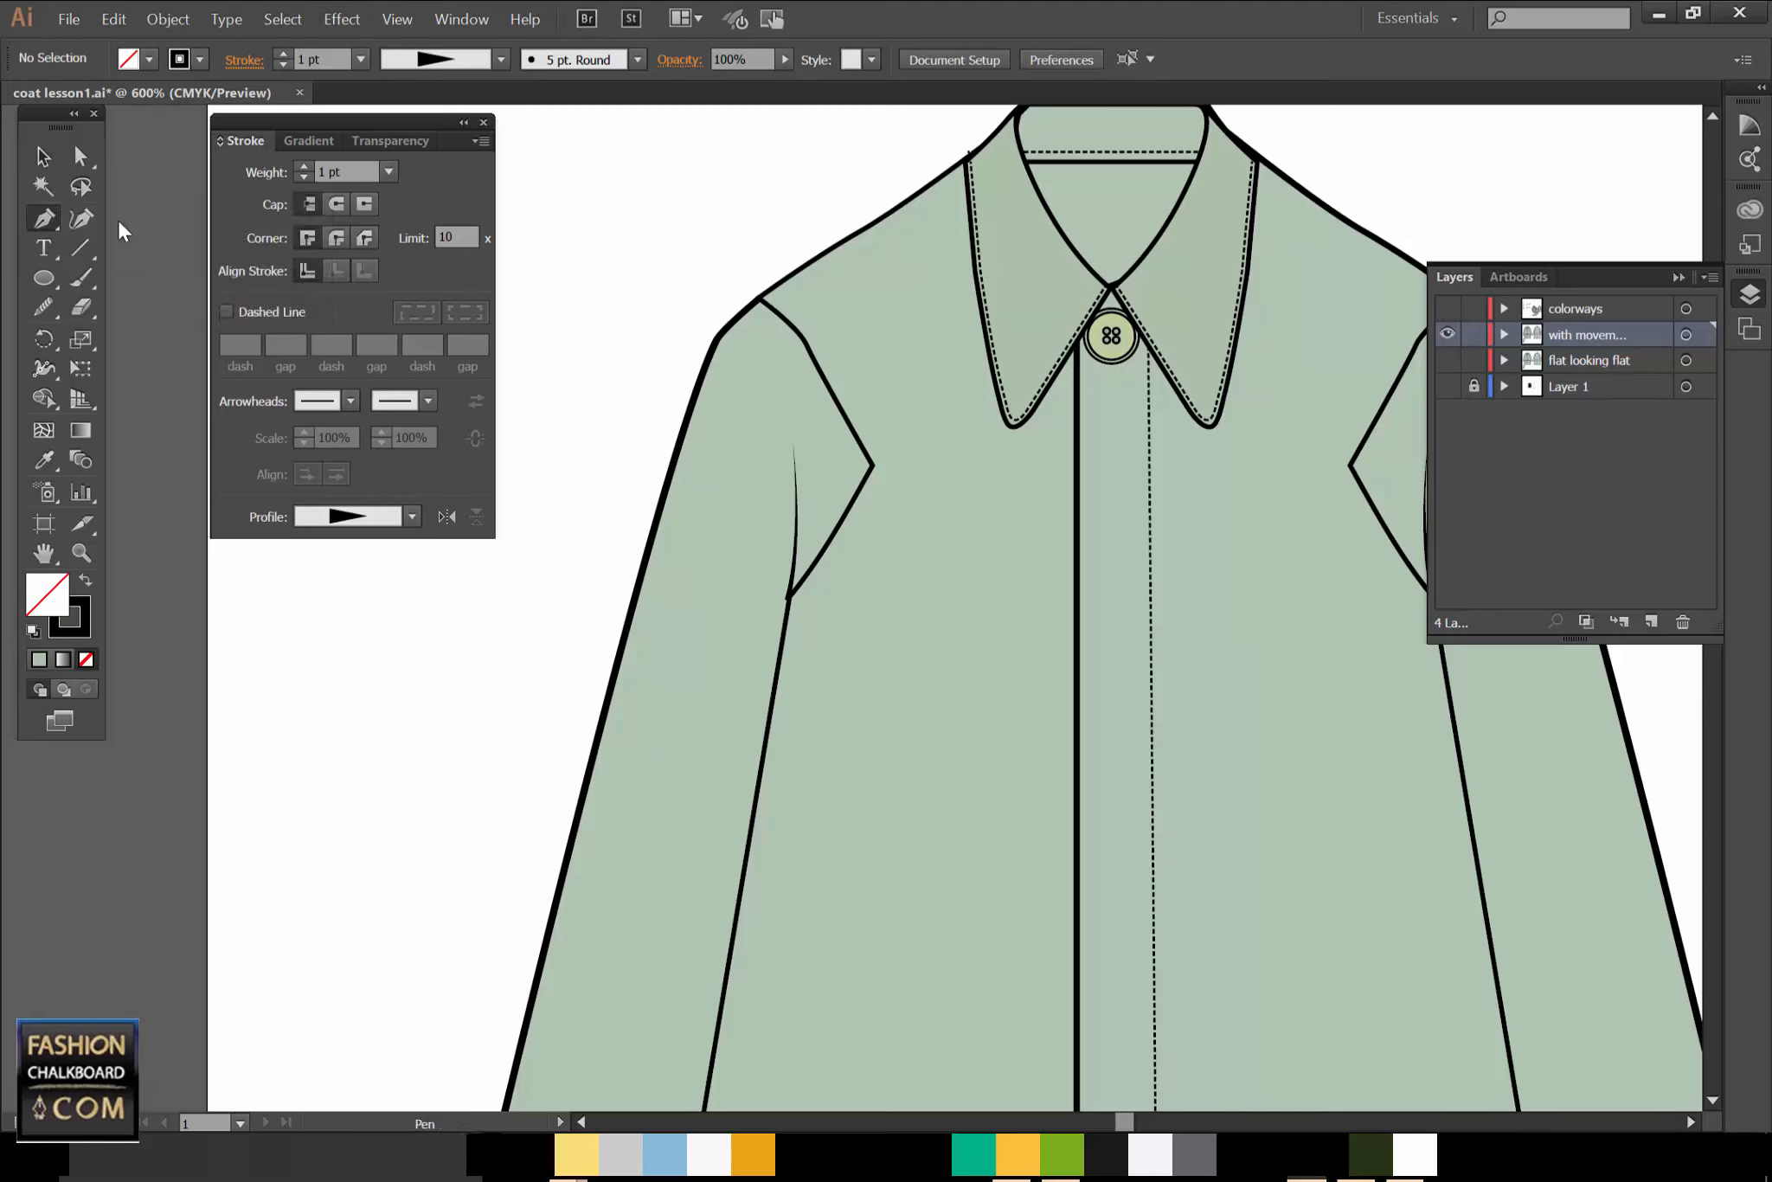
pyautogui.click(544, 643)
pyautogui.moveTo(565, 480); pyautogui.dragTo(530, 367)
pyautogui.click(42, 155)
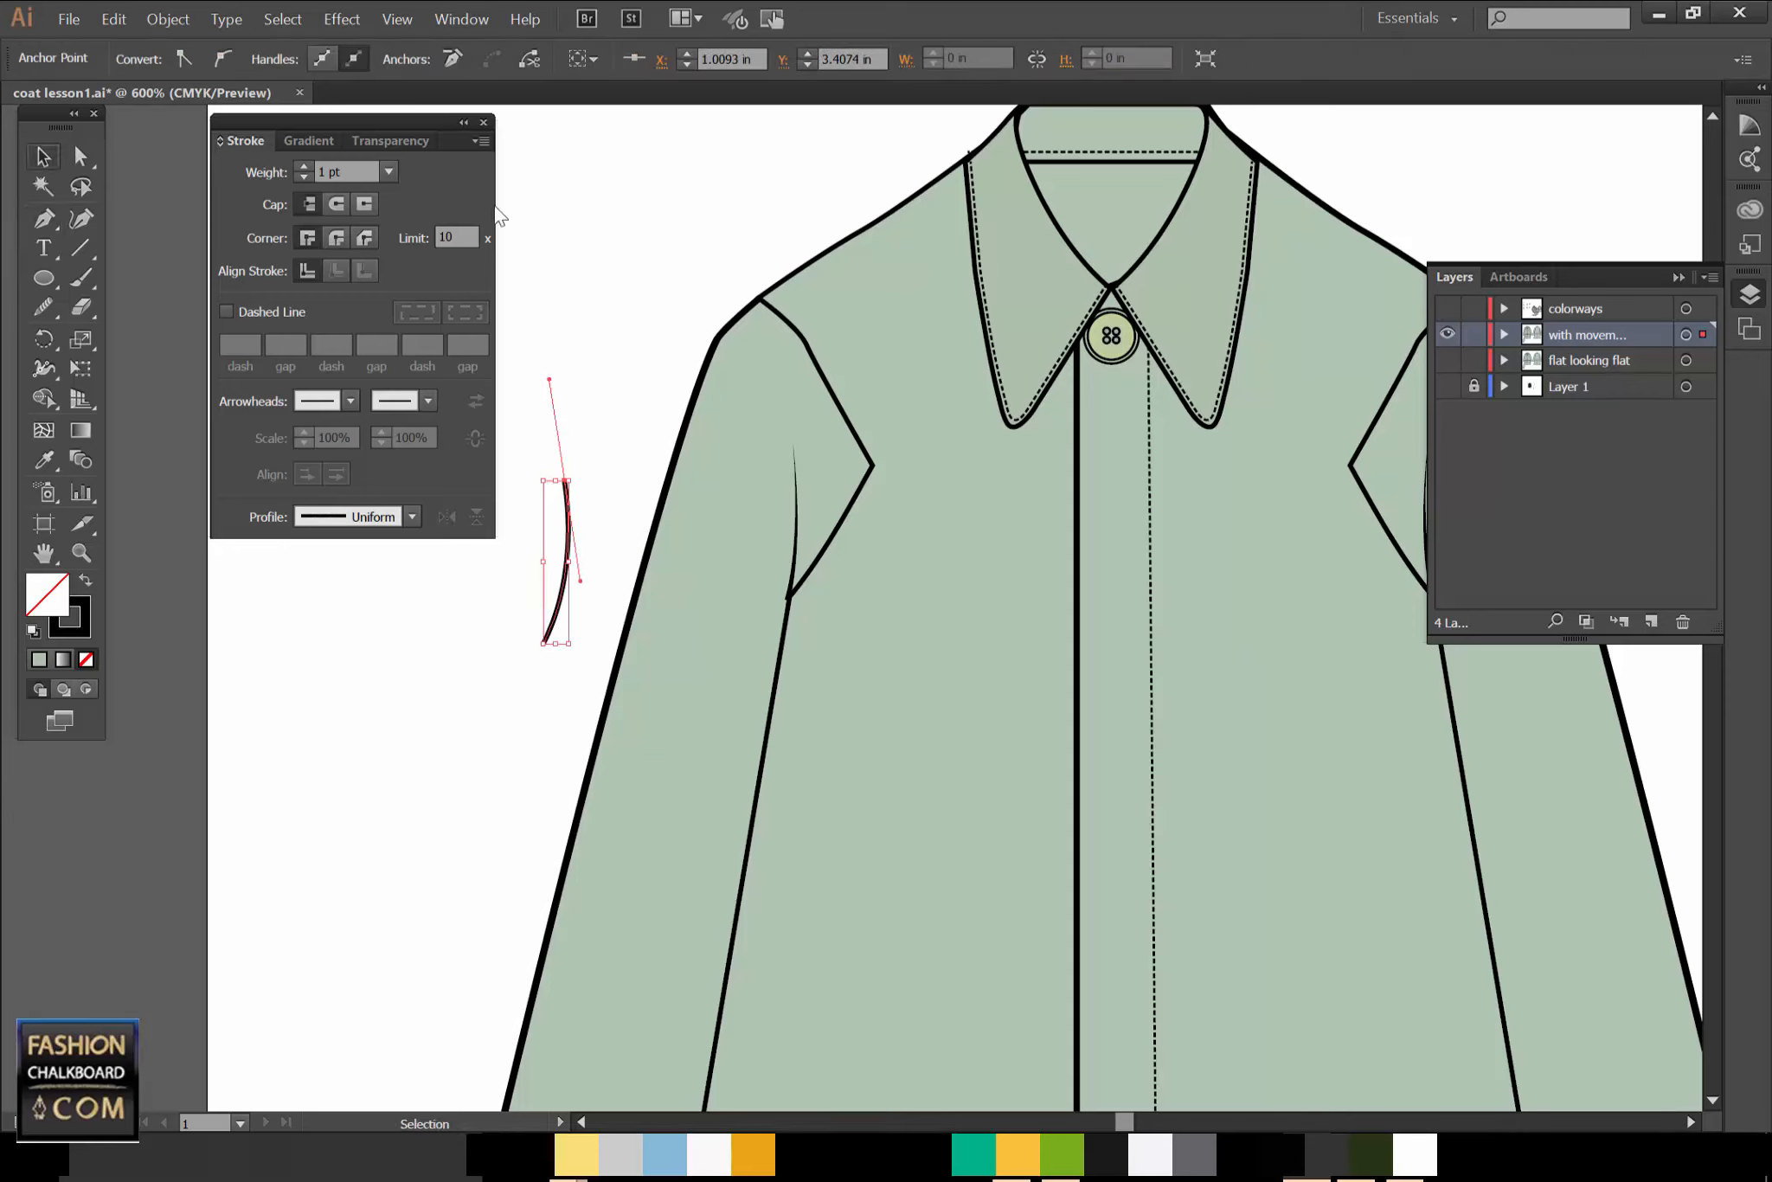
# Duplicate the new curve, placing the copy just beside it.
pyautogui.click(573, 236)
pyautogui.moveTo(567, 531)
pyautogui.mouseDown()
pyautogui.moveTo(602, 510)
pyautogui.moveTo(477, 581)
pyautogui.moveTo(552, 554)
pyautogui.mouseUp()
pyautogui.click(639, 457)
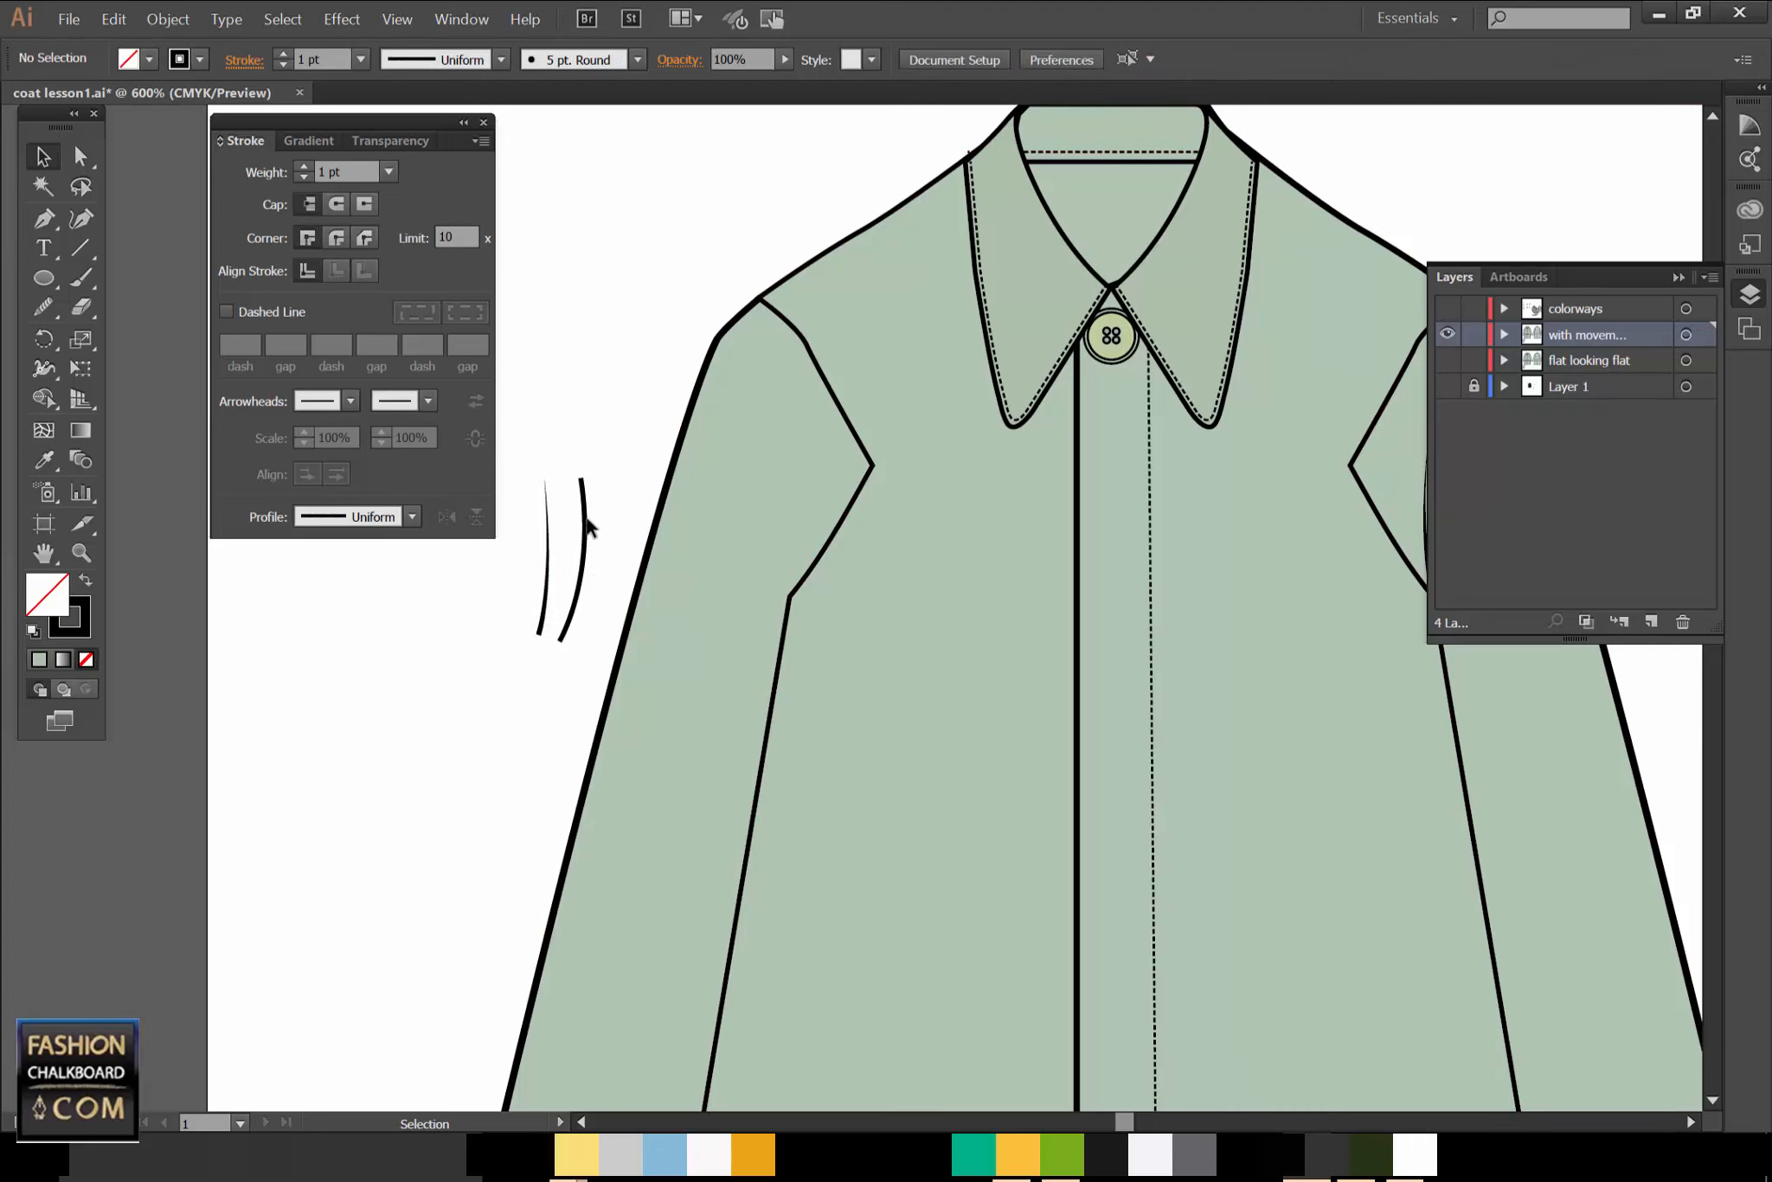
# Move one curve copy onto the left sleeve, just inside the armhole seam.
pyautogui.click(585, 529)
pyautogui.moveTo(585, 529); pyautogui.dragTo(809, 472)
pyautogui.click(561, 357)
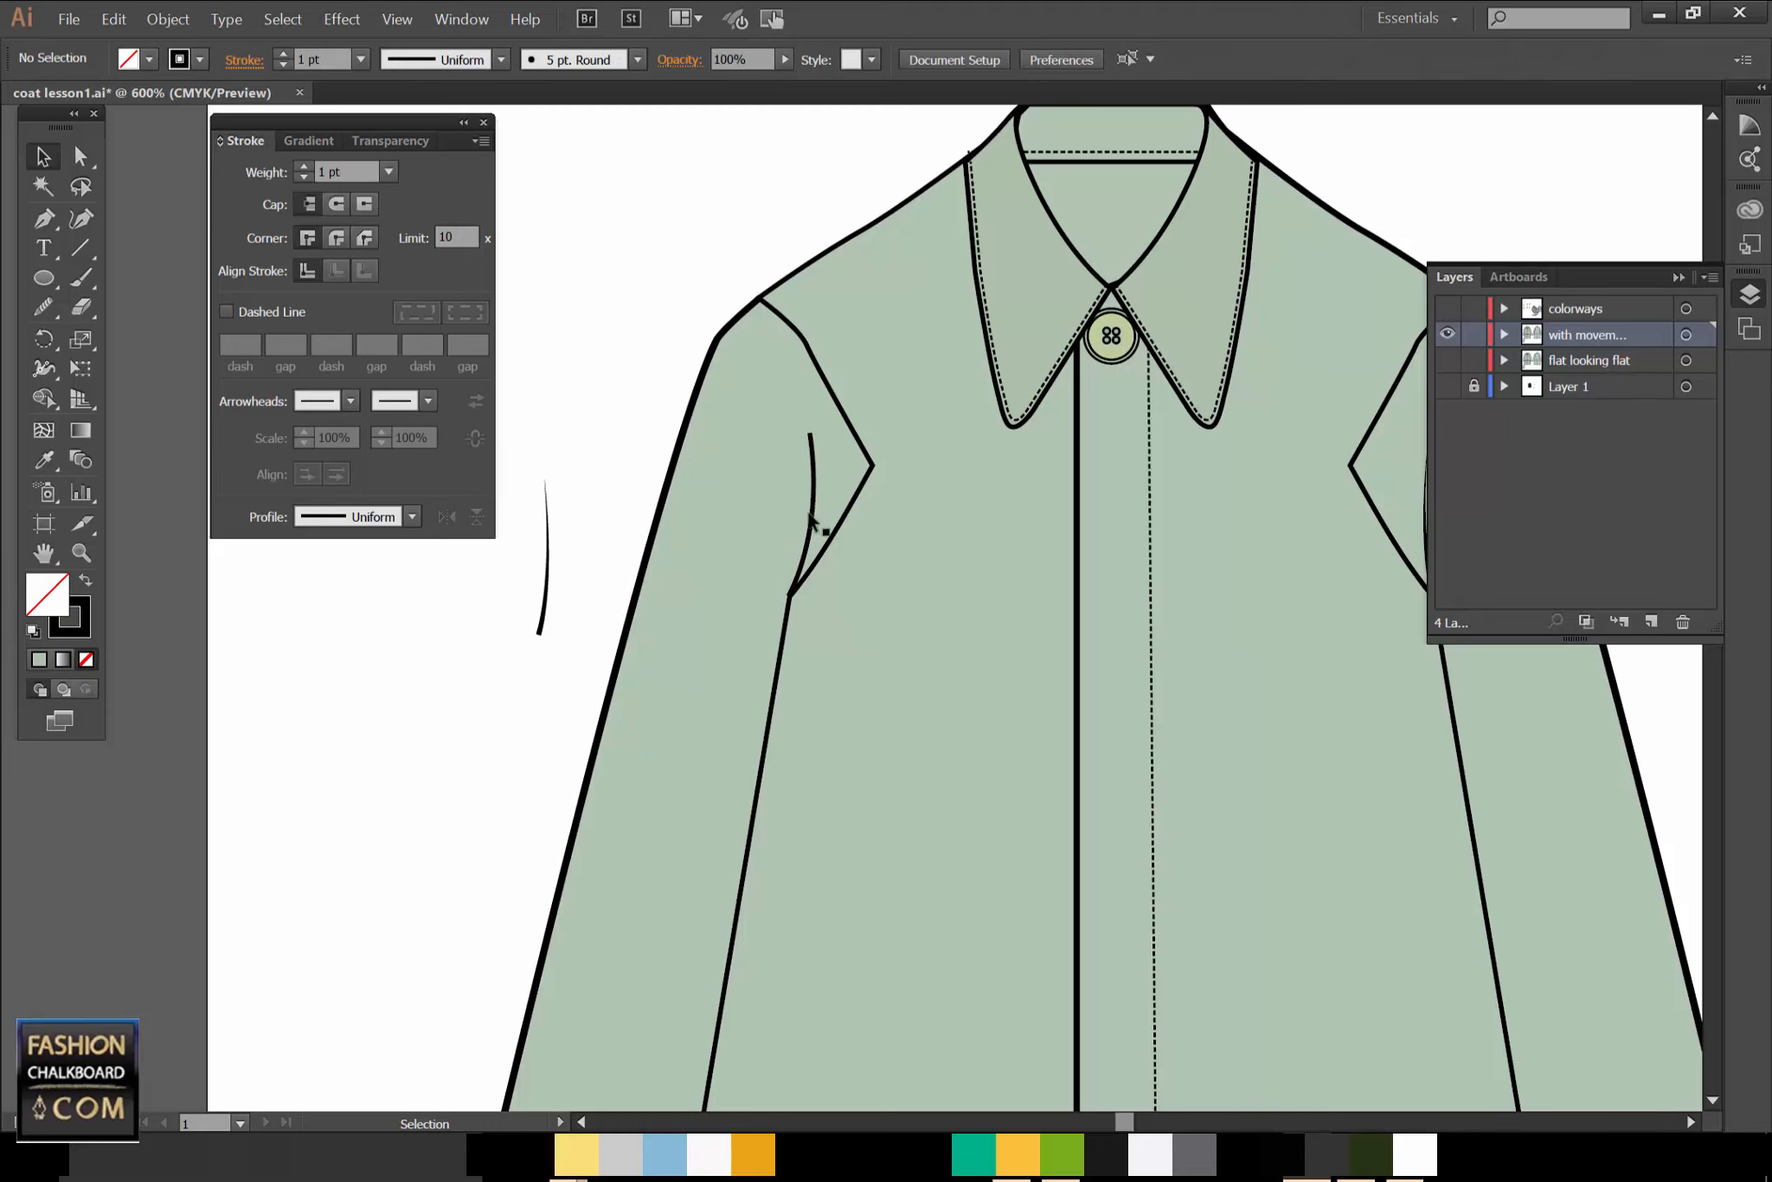
# Duplicate the sleeve curve and place the copy slightly to its left.
pyautogui.click(813, 478)
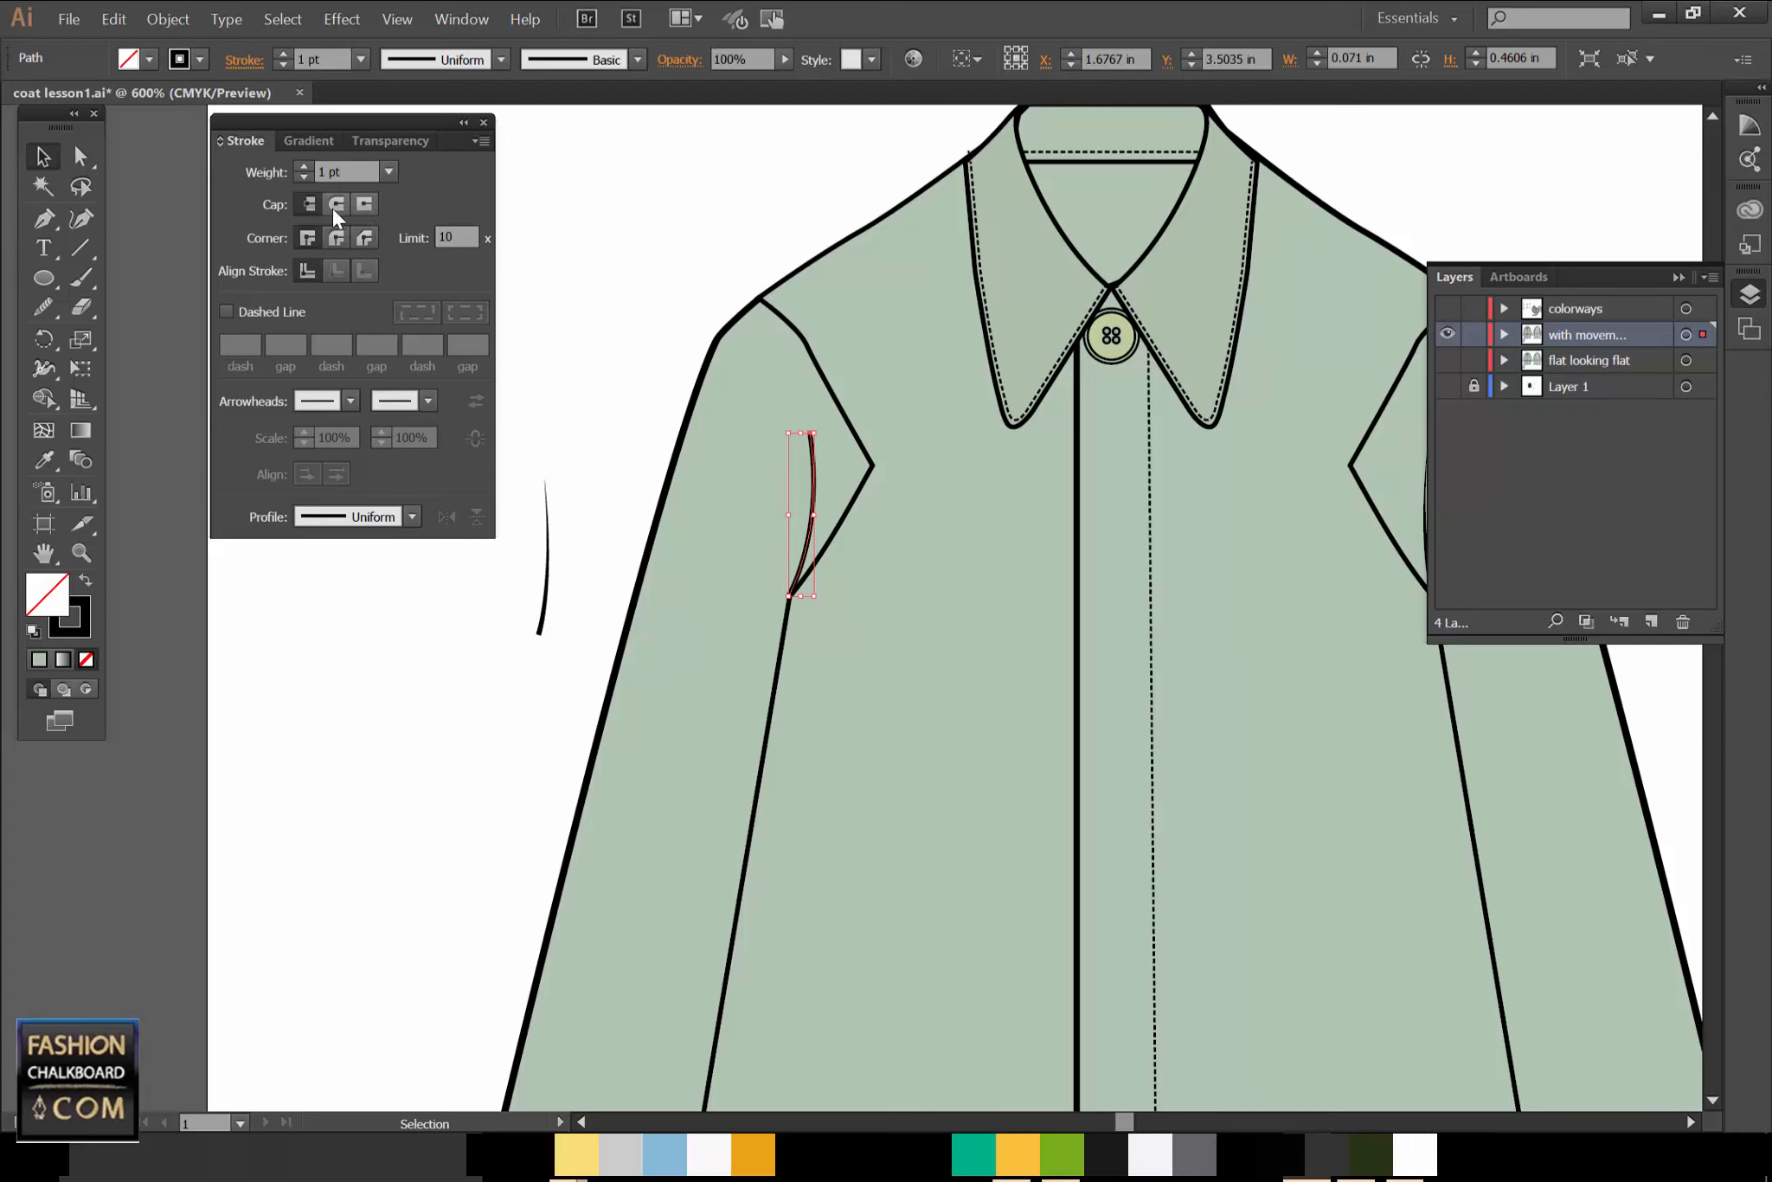
pyautogui.click(682, 229)
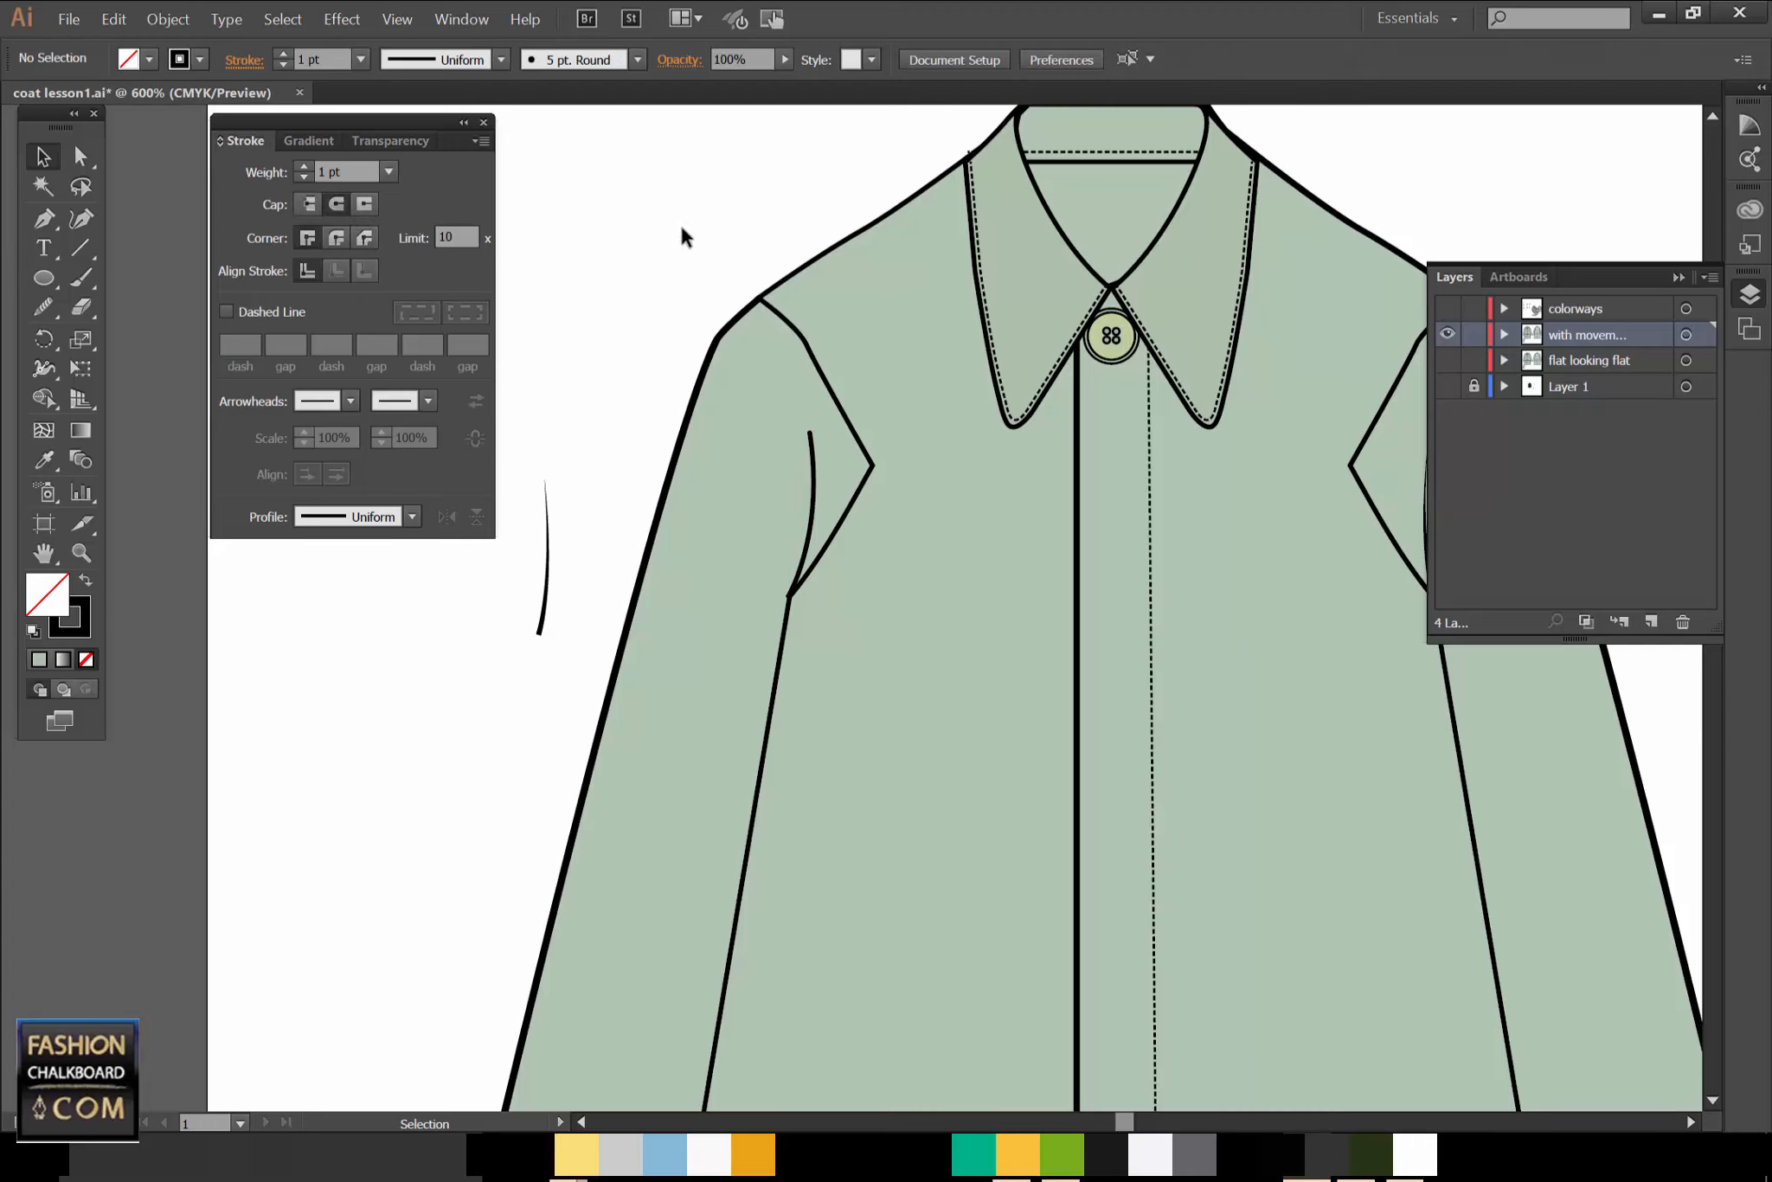
pyautogui.click(816, 489)
pyautogui.click(814, 495)
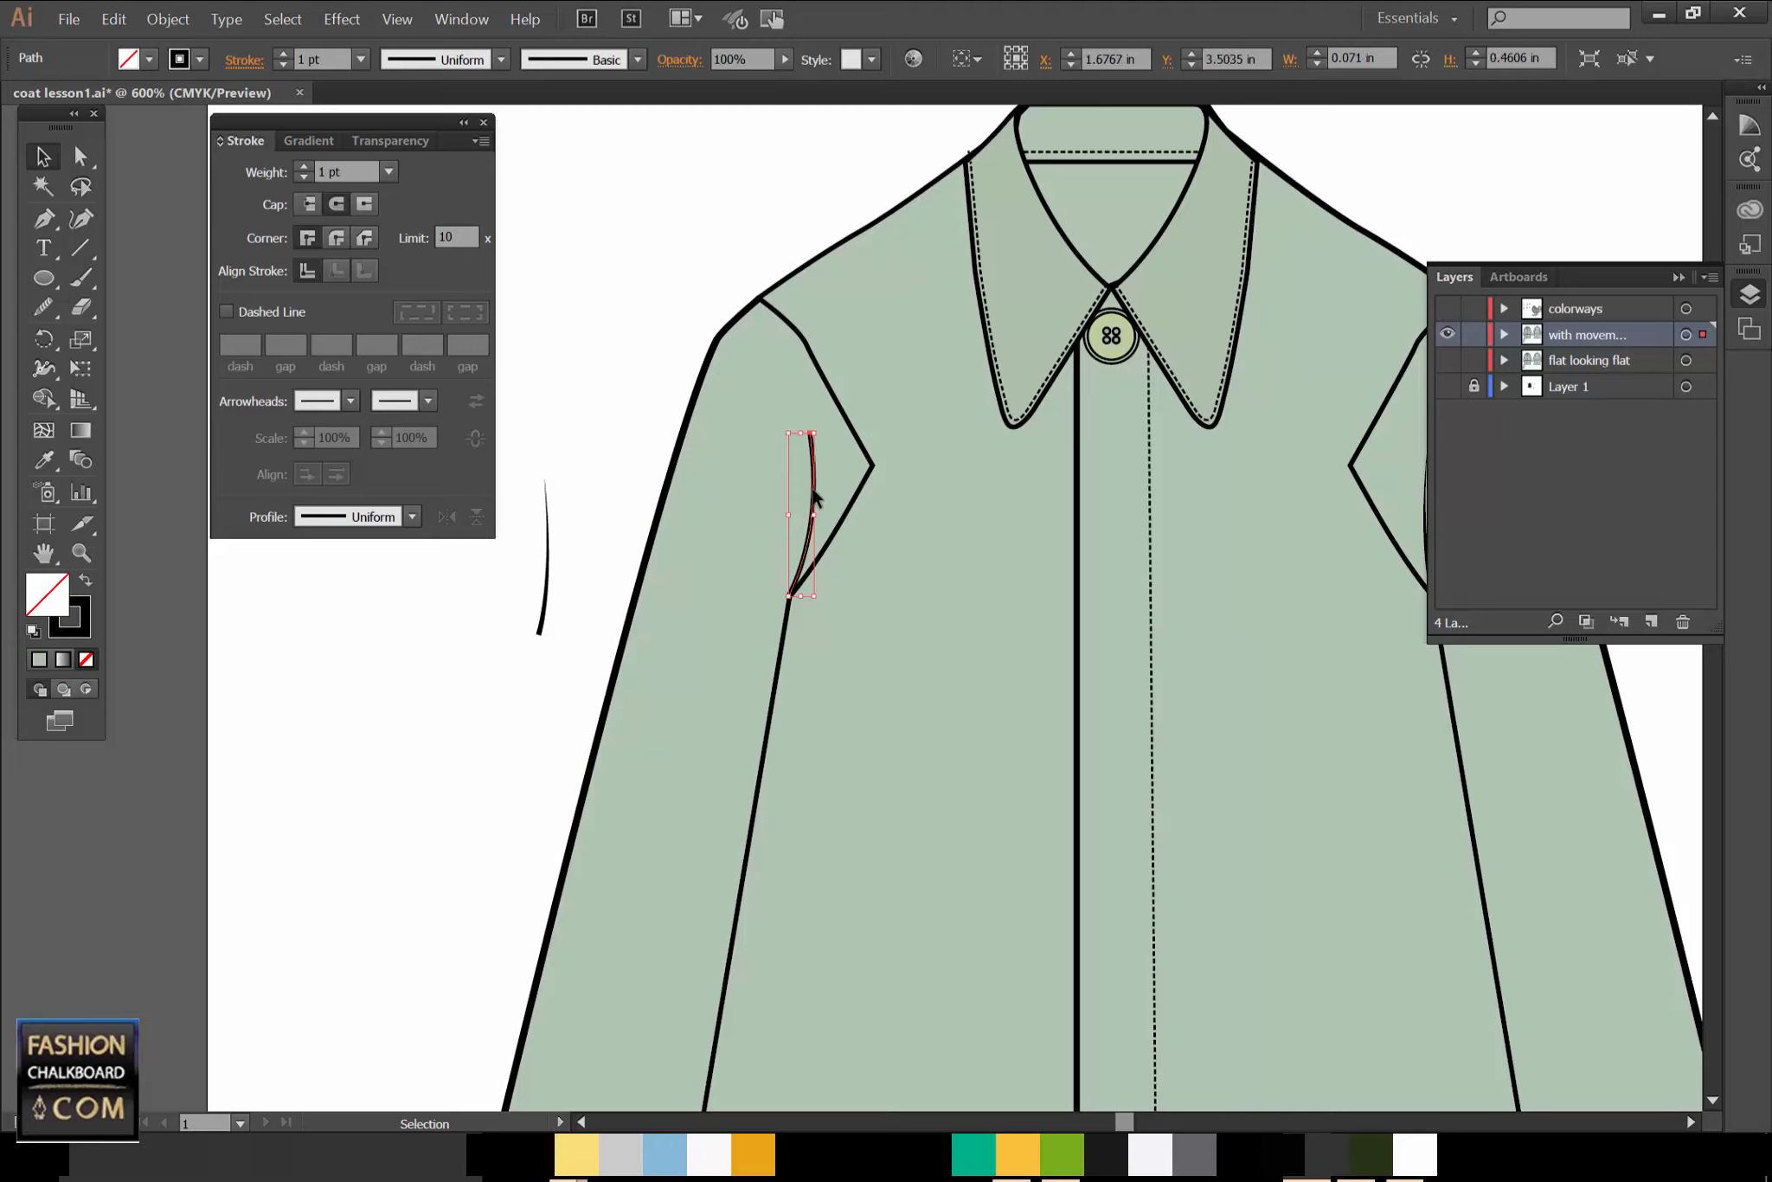
pyautogui.moveTo(810, 497); pyautogui.dragTo(790, 498)
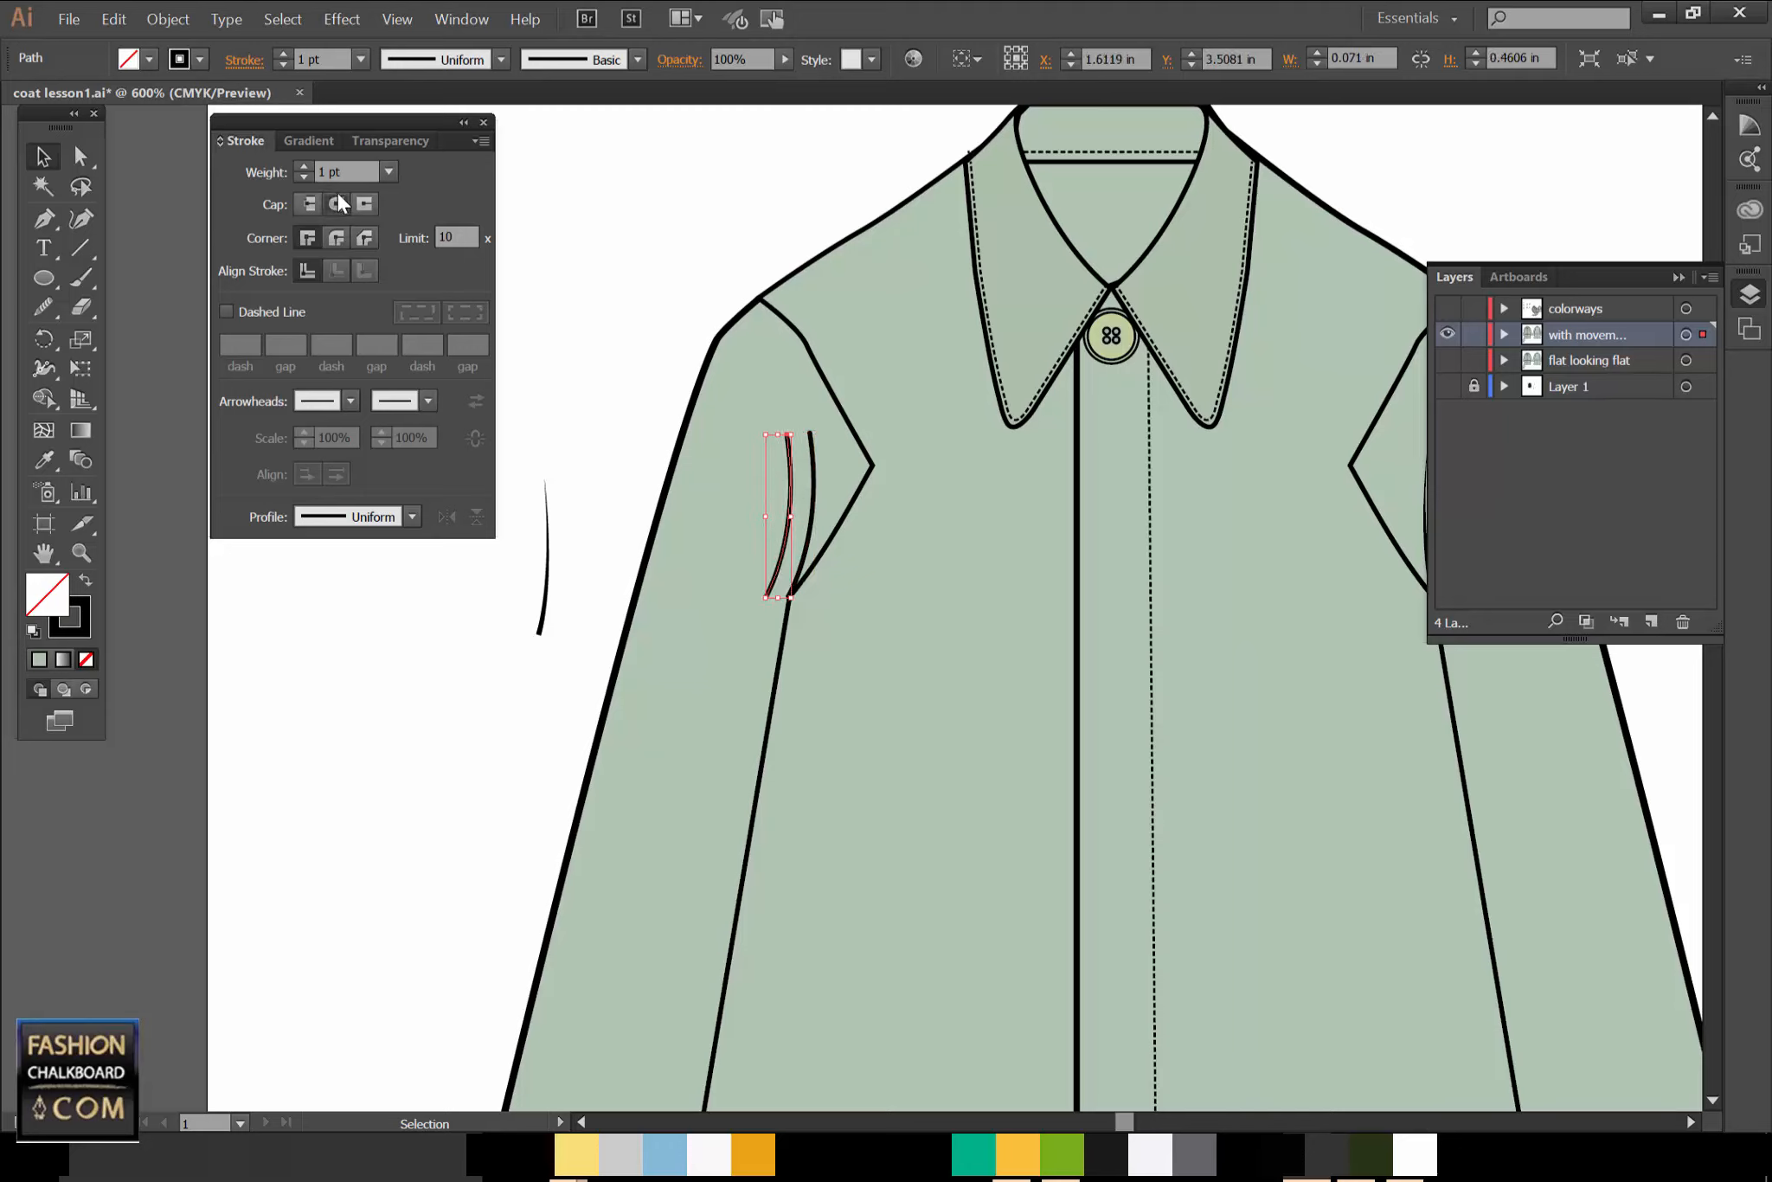
pyautogui.click(585, 208)
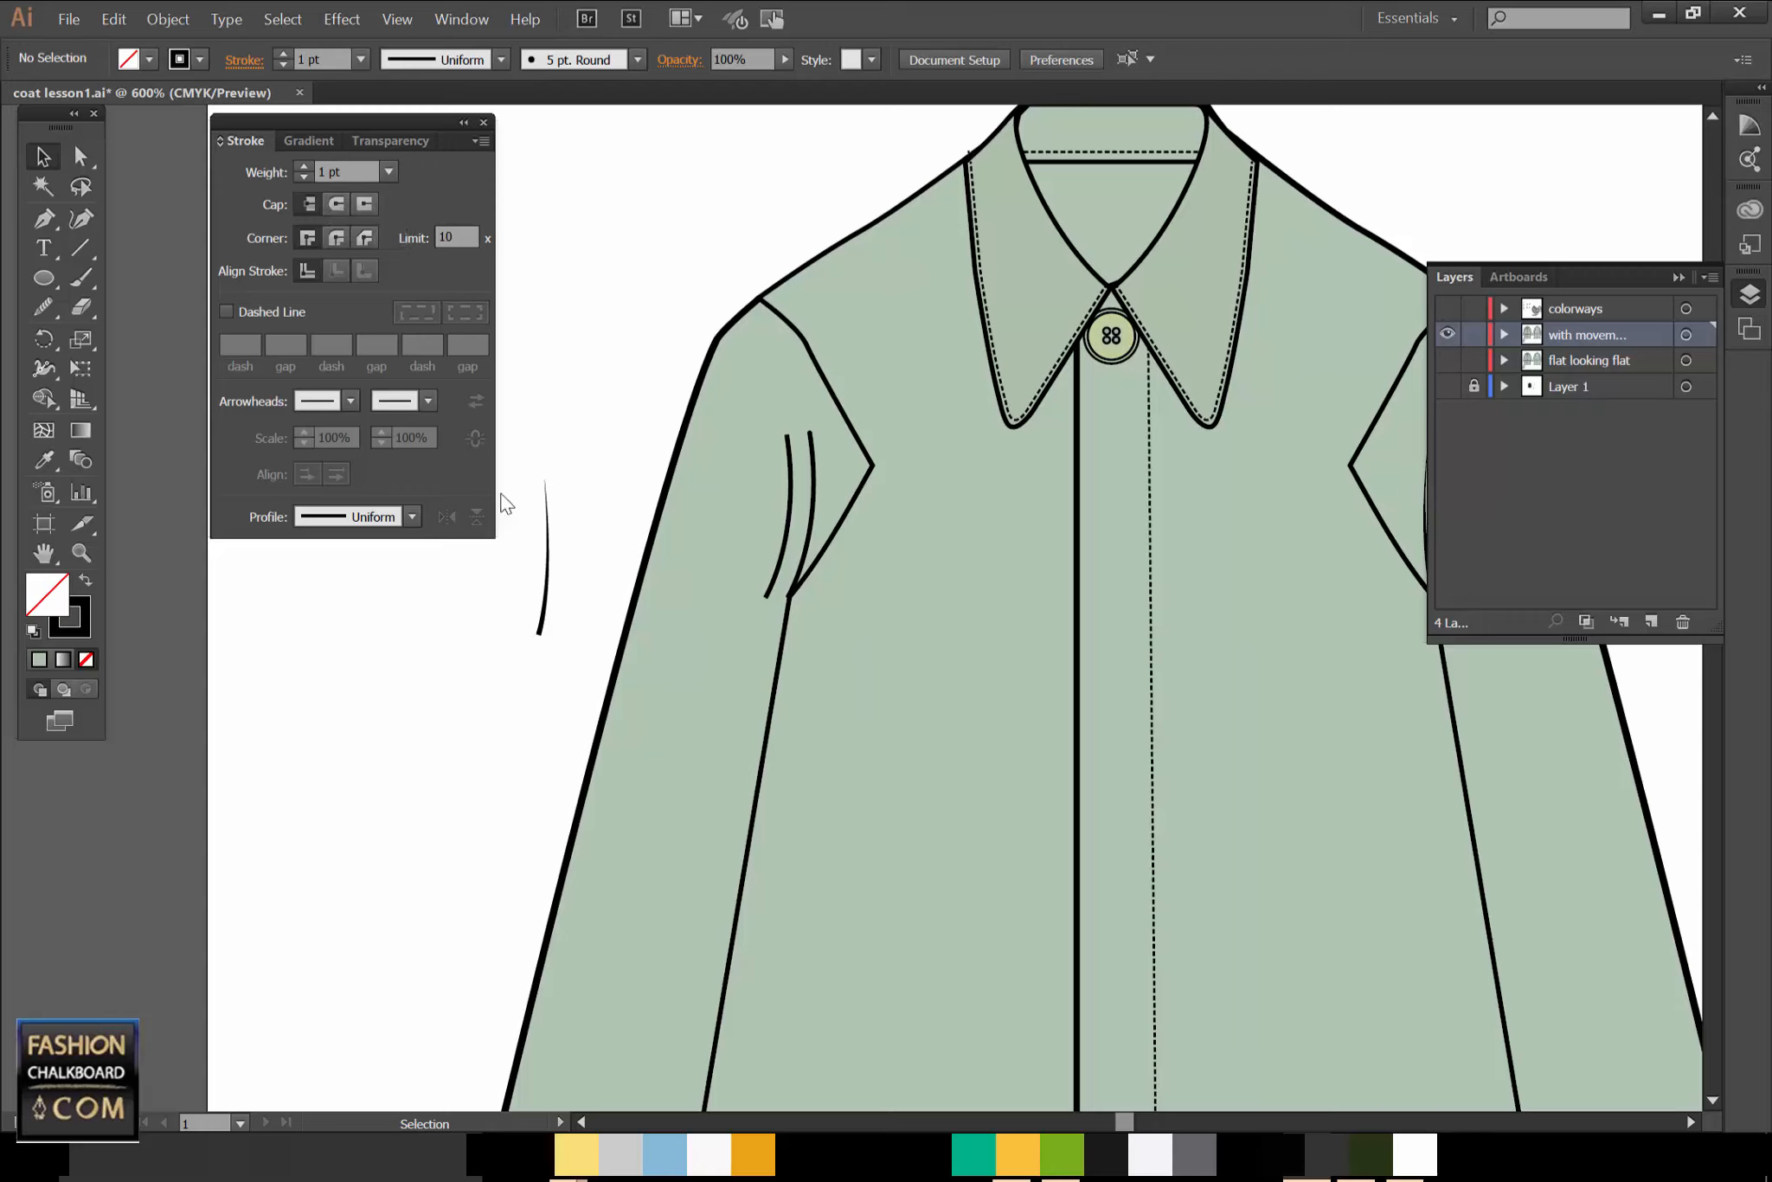
# Apply the tapered triangular width profile to the right sleeve curve.
pyautogui.click(813, 491)
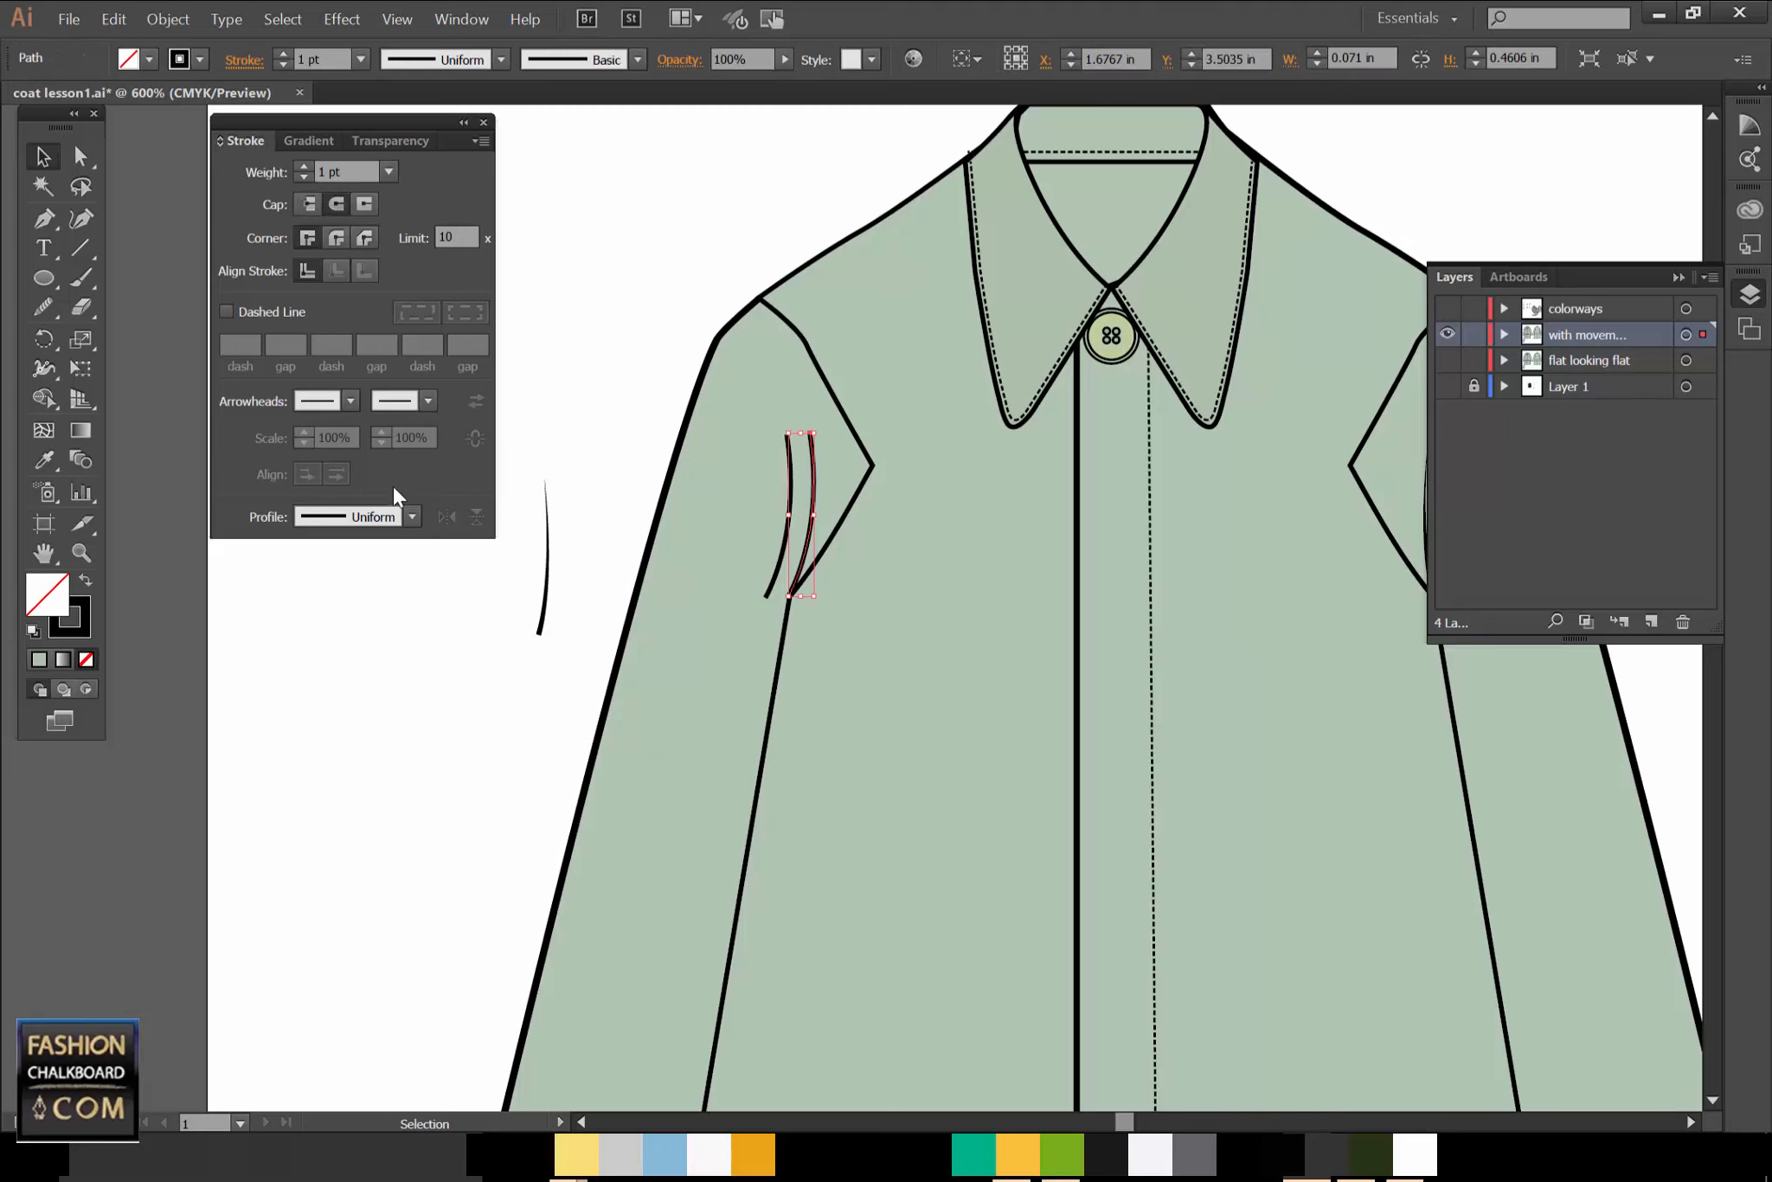
pyautogui.click(221, 141)
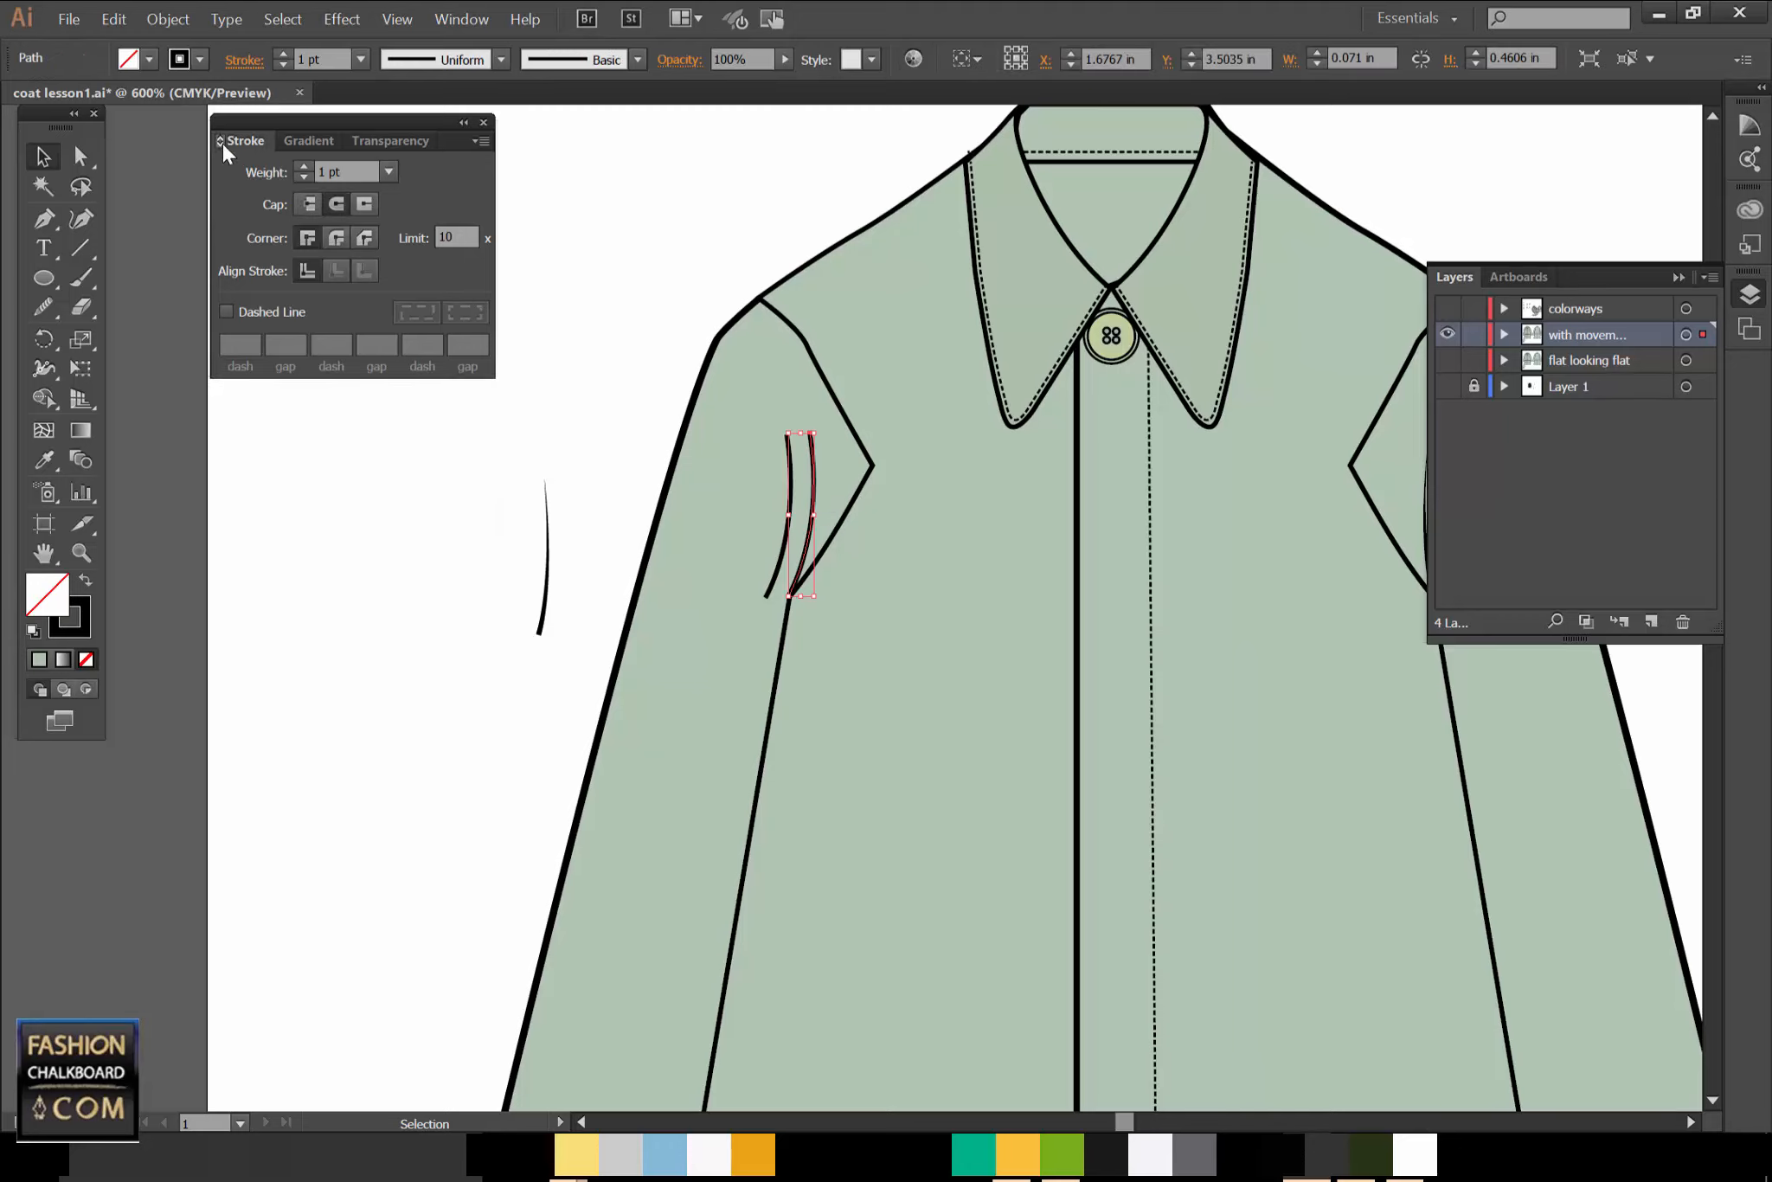
pyautogui.click(222, 143)
pyautogui.click(221, 141)
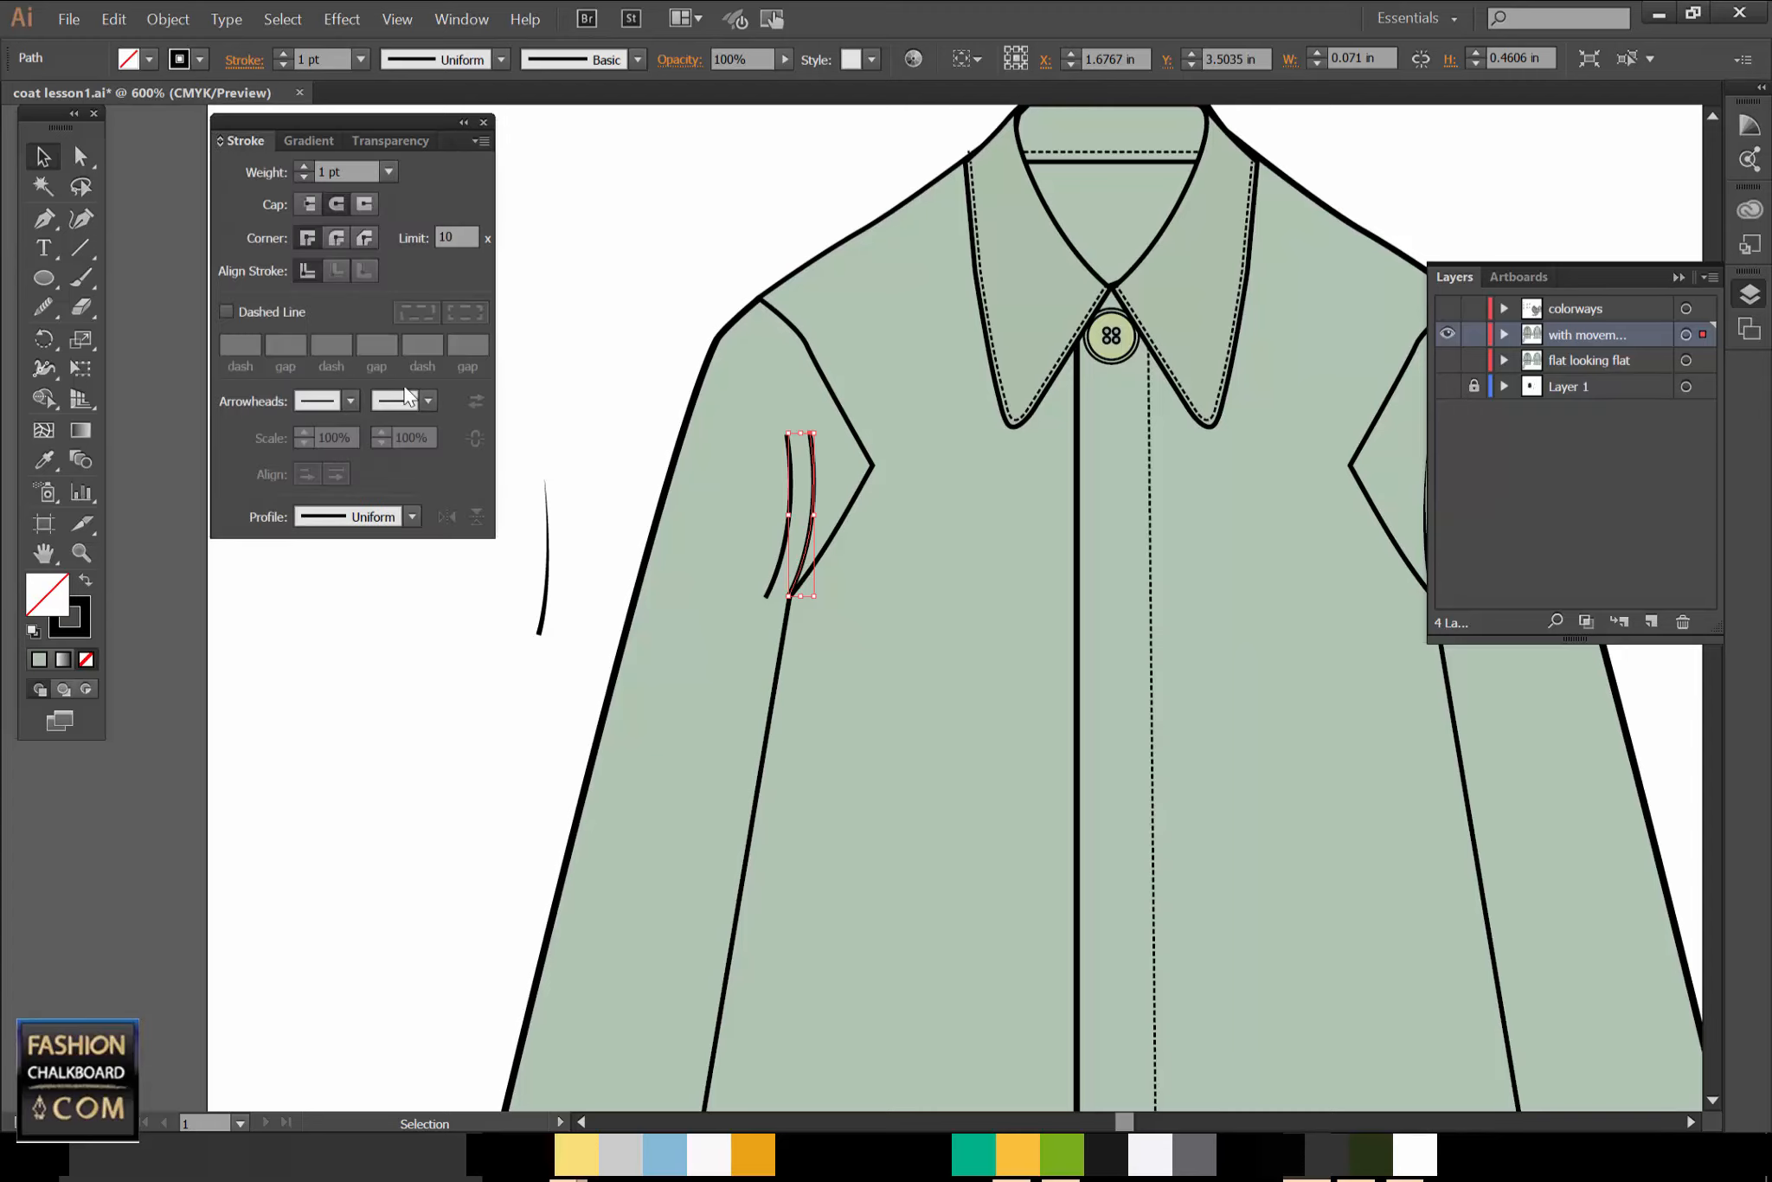
pyautogui.click(414, 525)
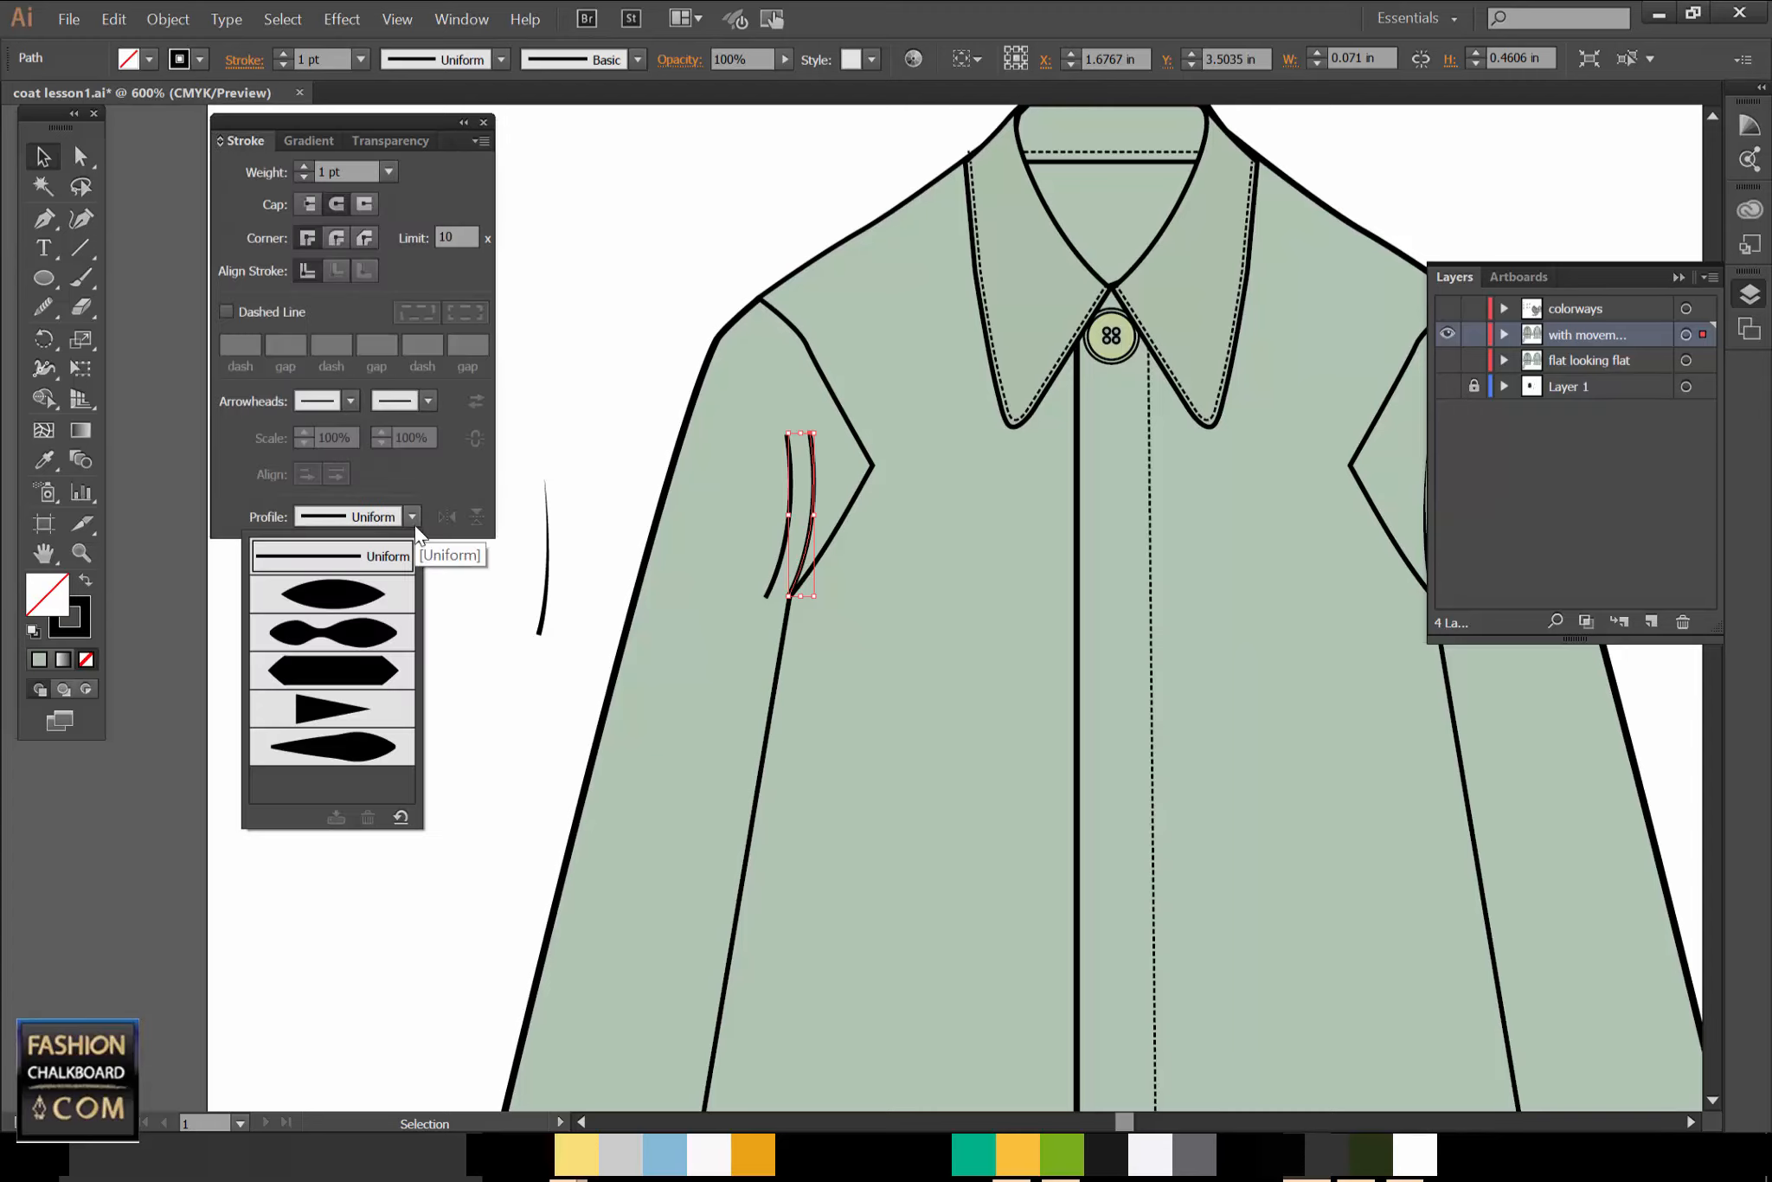
pyautogui.click(414, 522)
pyautogui.click(414, 519)
pyautogui.click(374, 719)
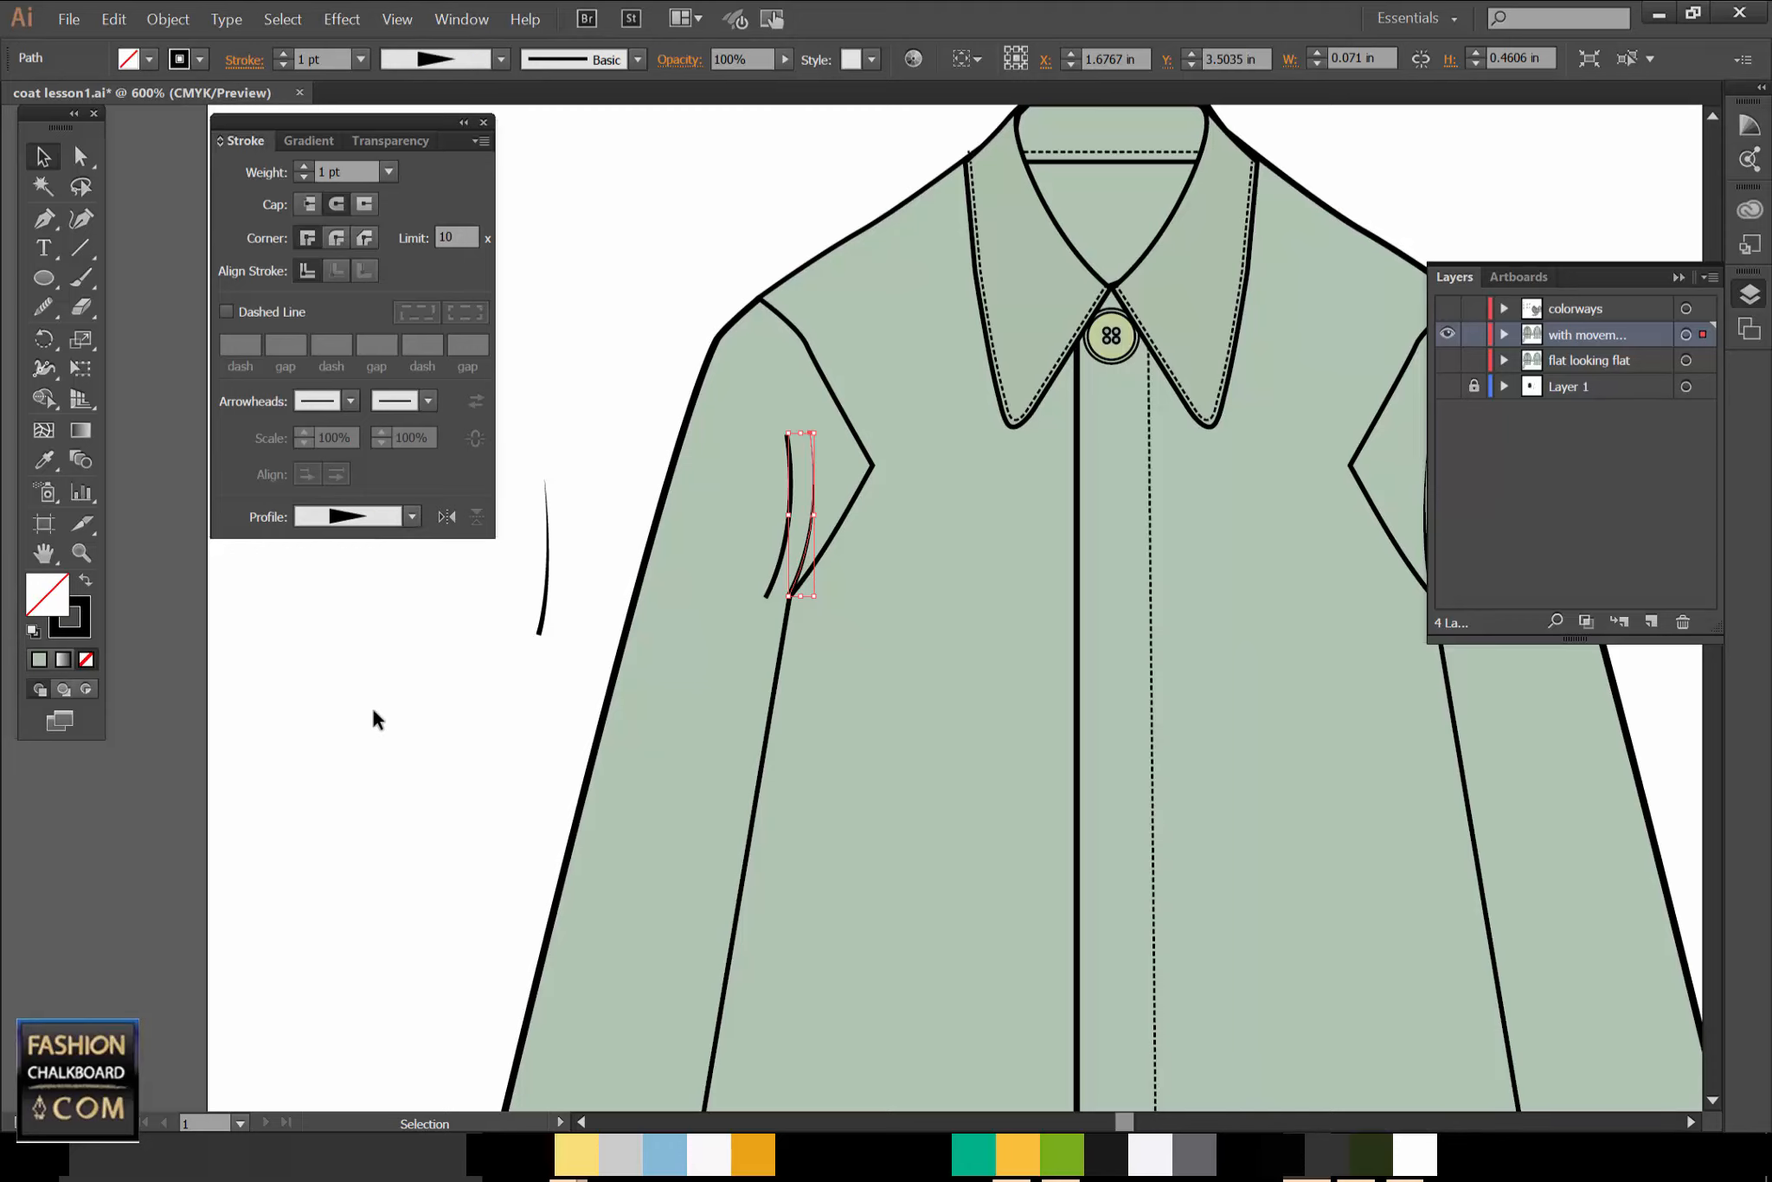
pyautogui.click(639, 433)
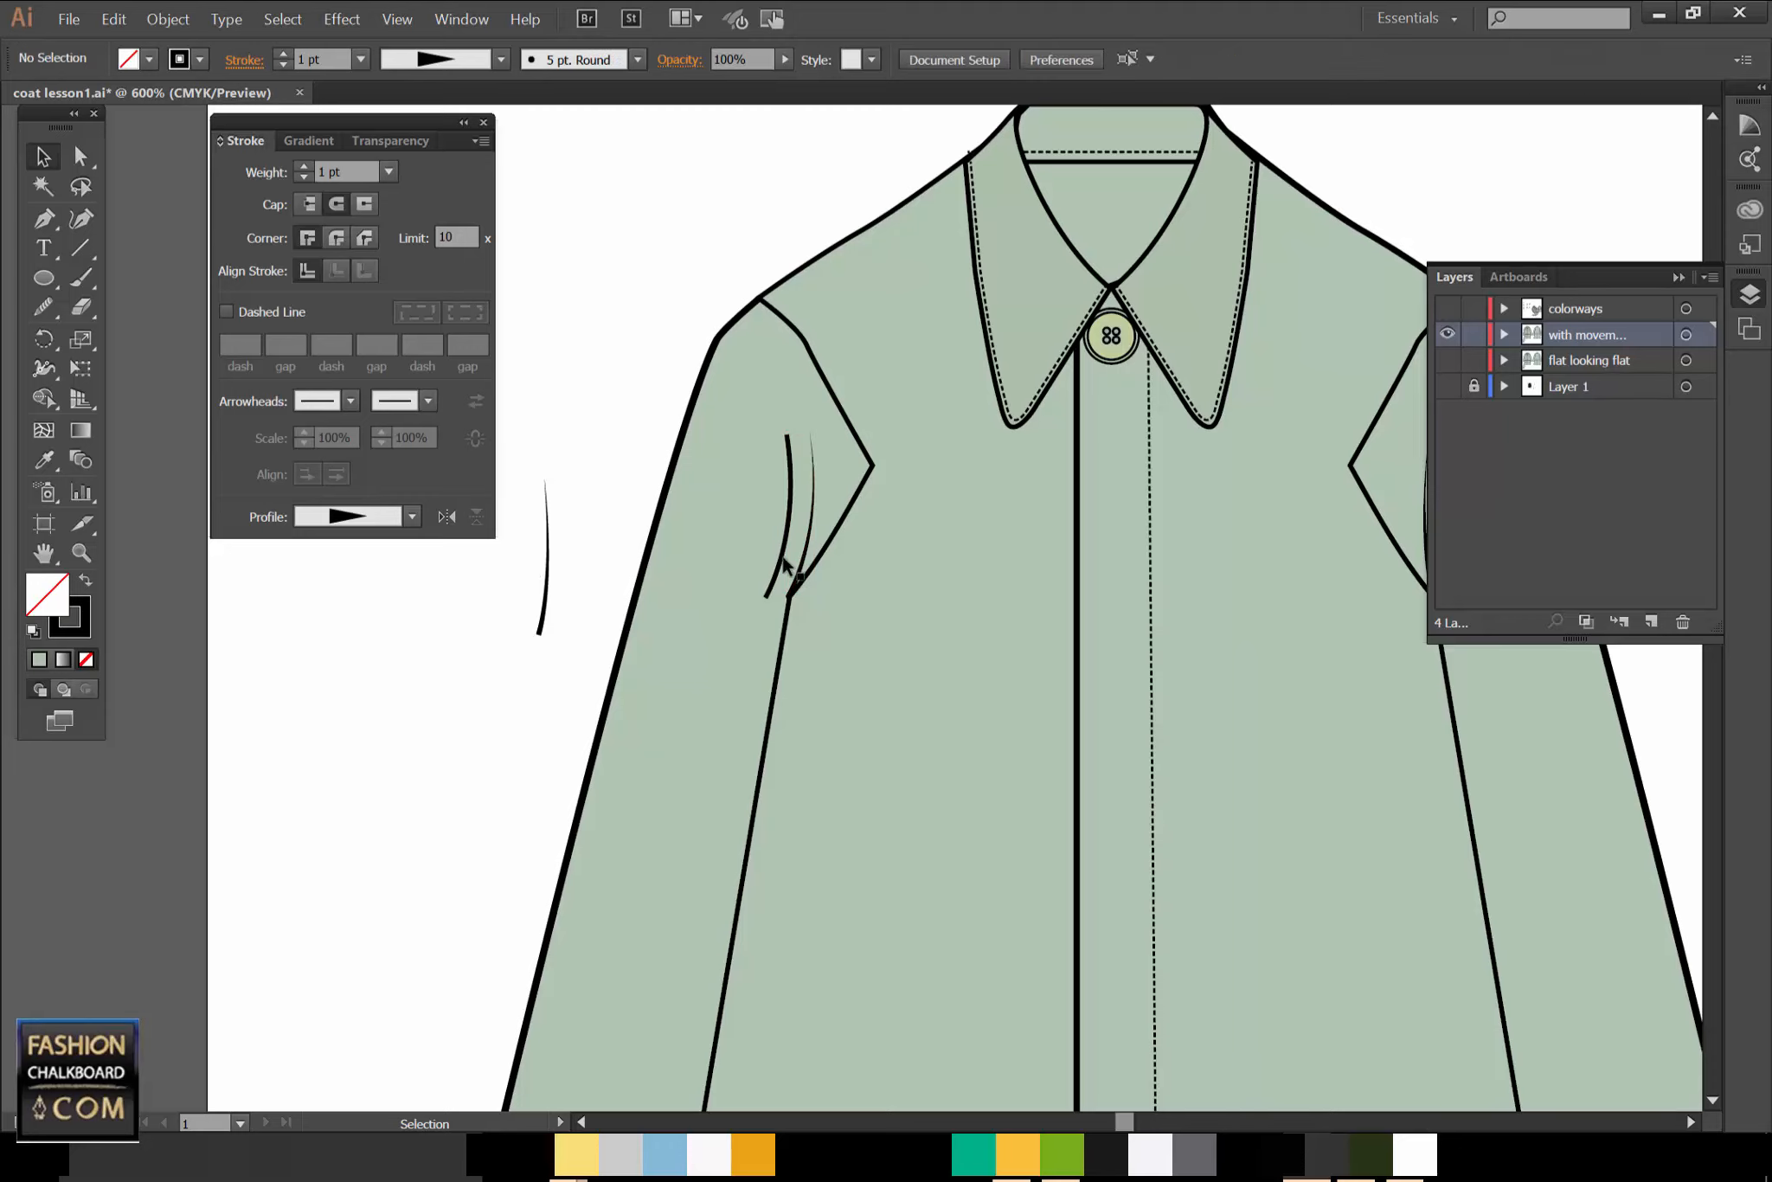
# Apply the eye-shaped width profile to the right sleeve curve.
pyautogui.click(812, 474)
pyautogui.click(406, 515)
pyautogui.click(372, 594)
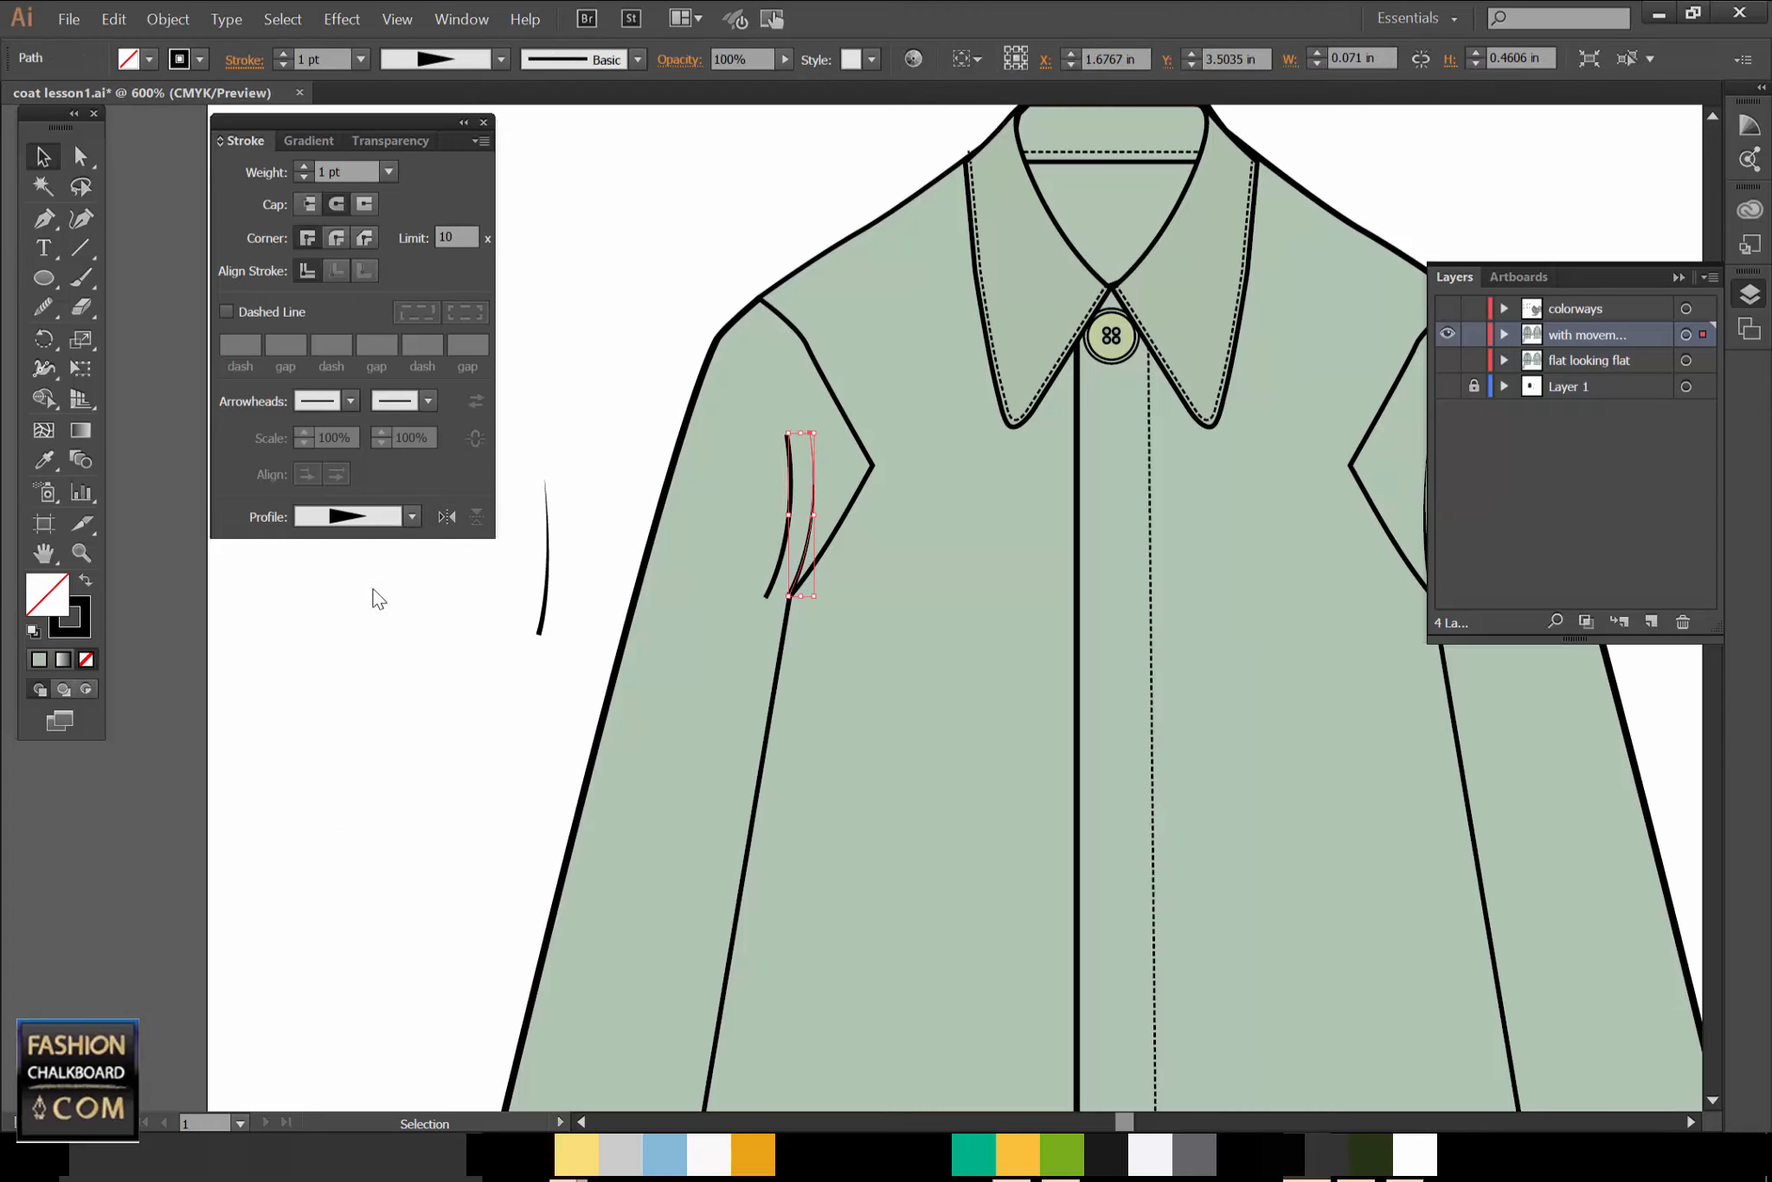
pyautogui.click(634, 405)
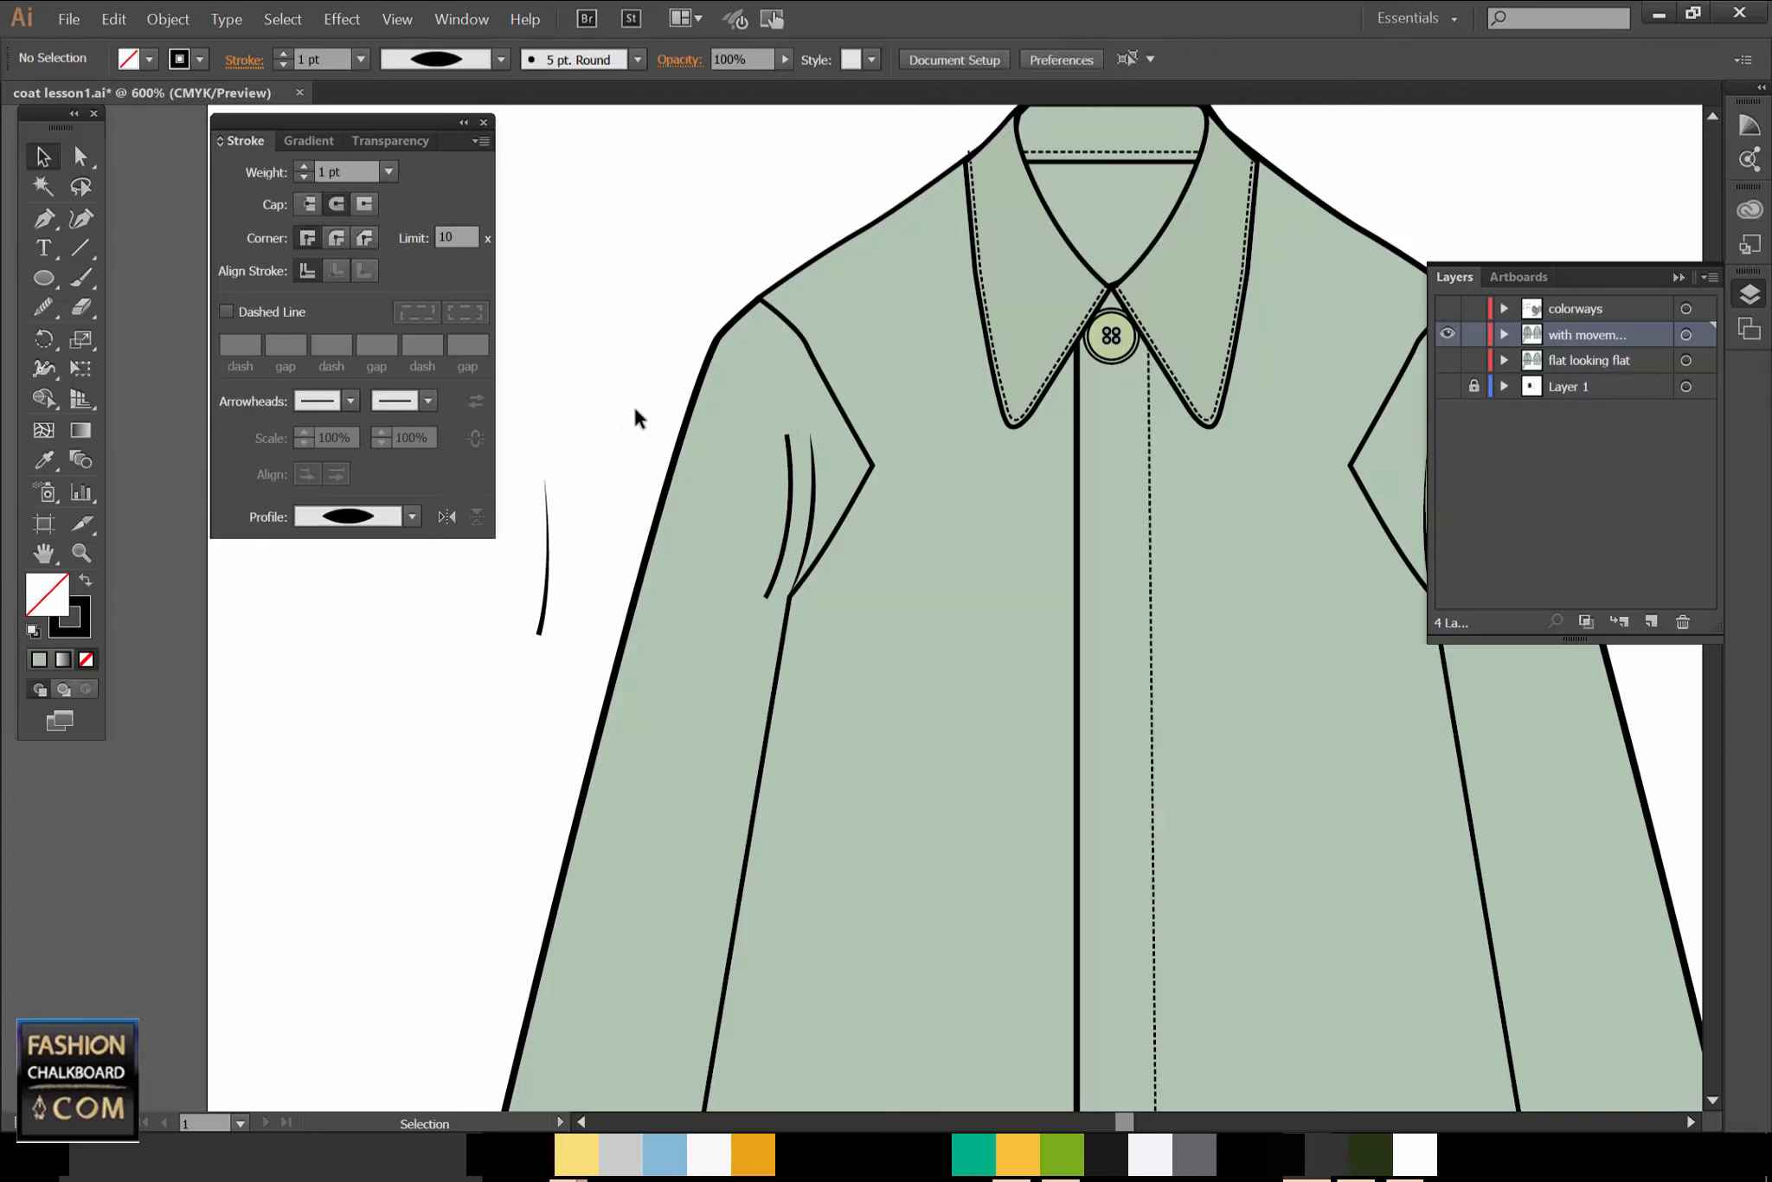
# Apply the double-bulge width profile to the right sleeve curve.
pyautogui.click(807, 519)
pyautogui.click(413, 519)
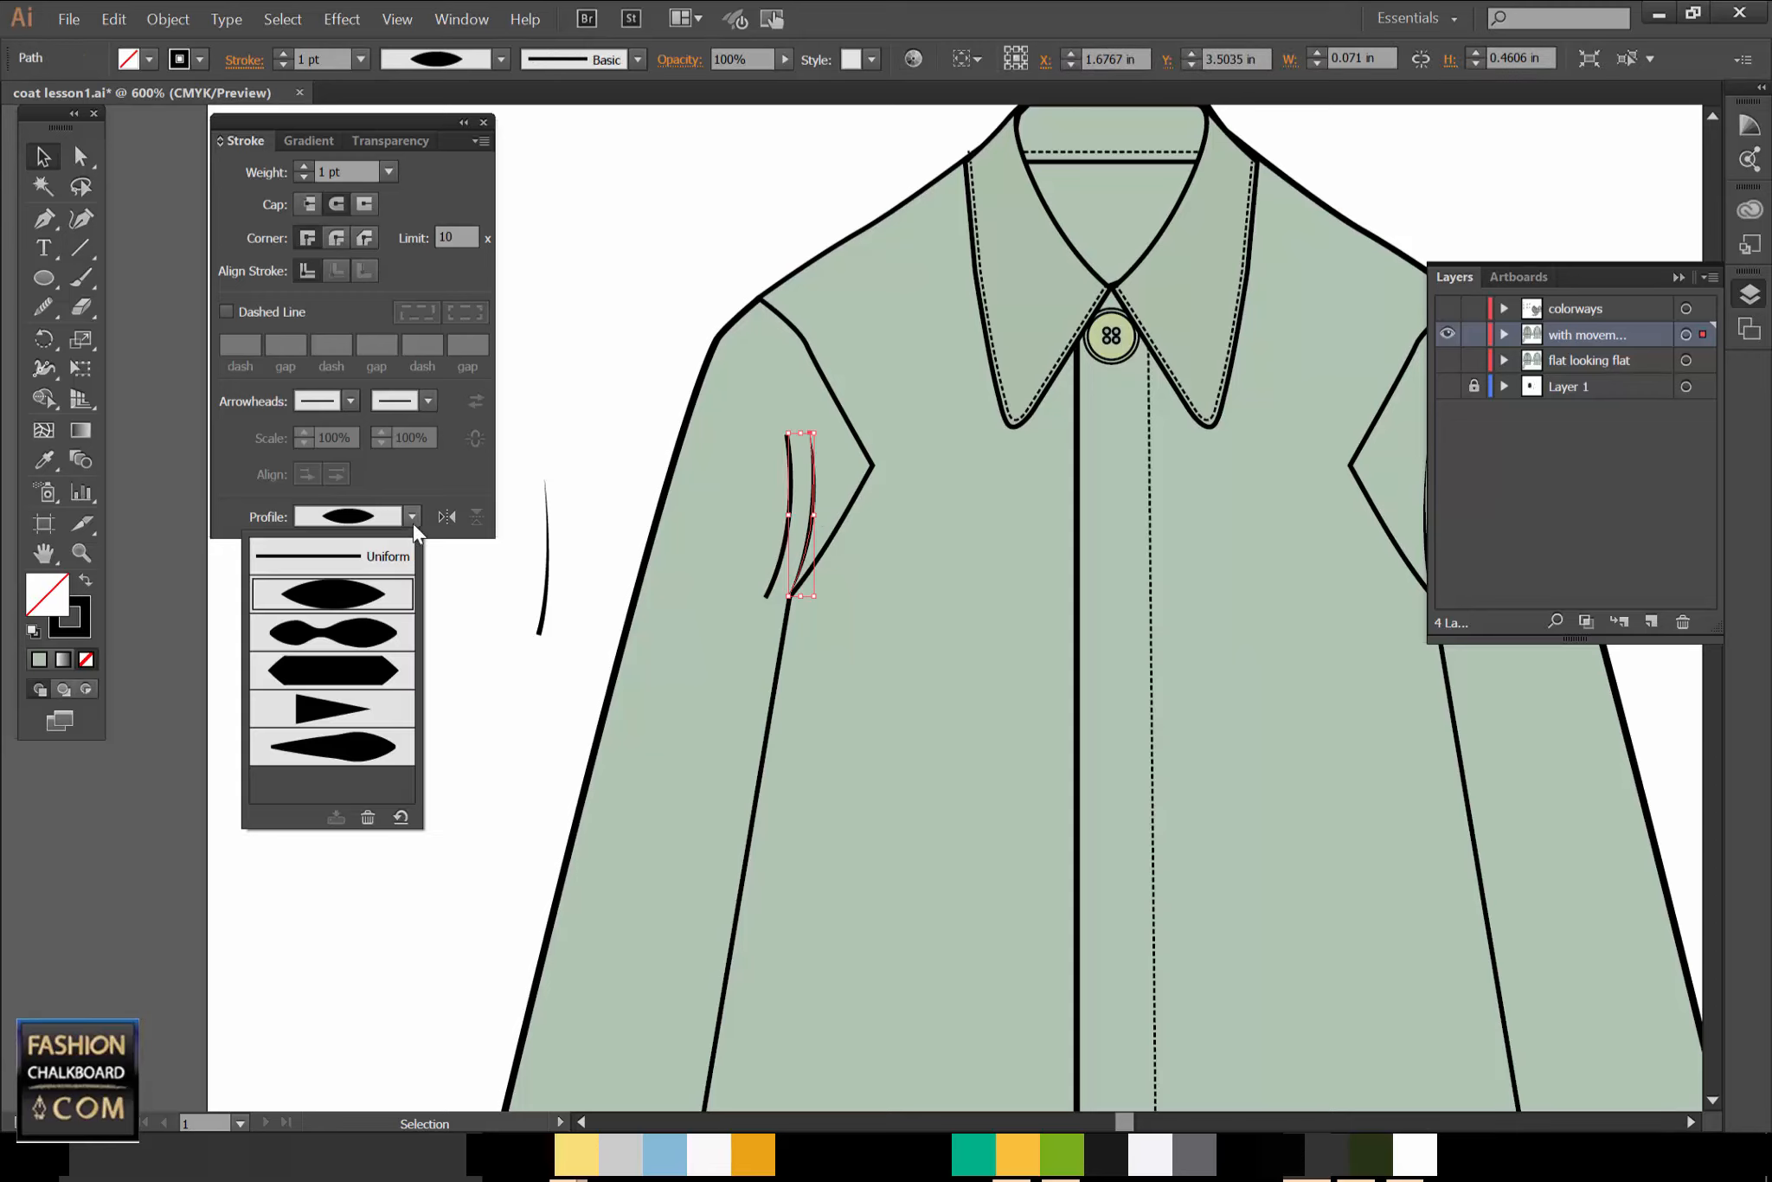
pyautogui.click(372, 631)
pyautogui.click(579, 552)
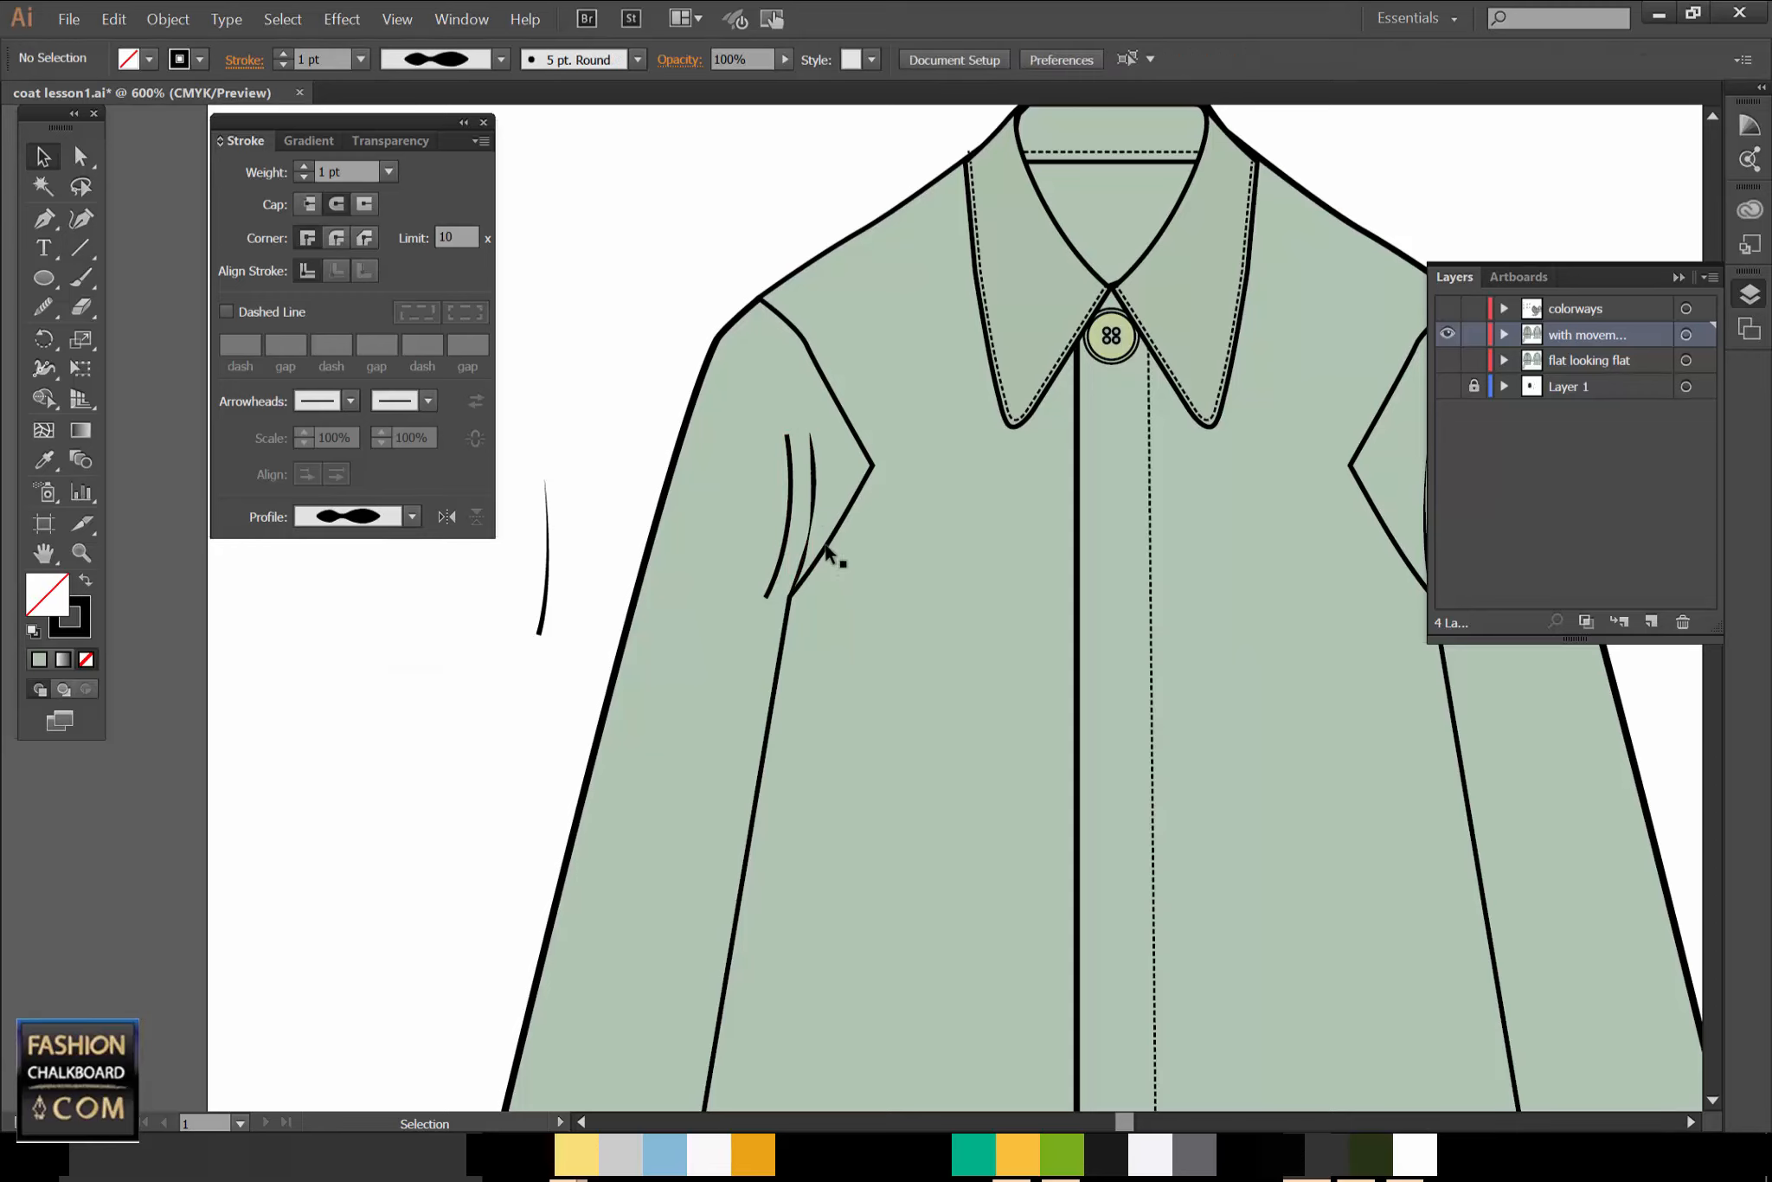
# Apply the flat-sided hexagonal width profile to the right sleeve curve.
pyautogui.click(813, 504)
pyautogui.click(413, 516)
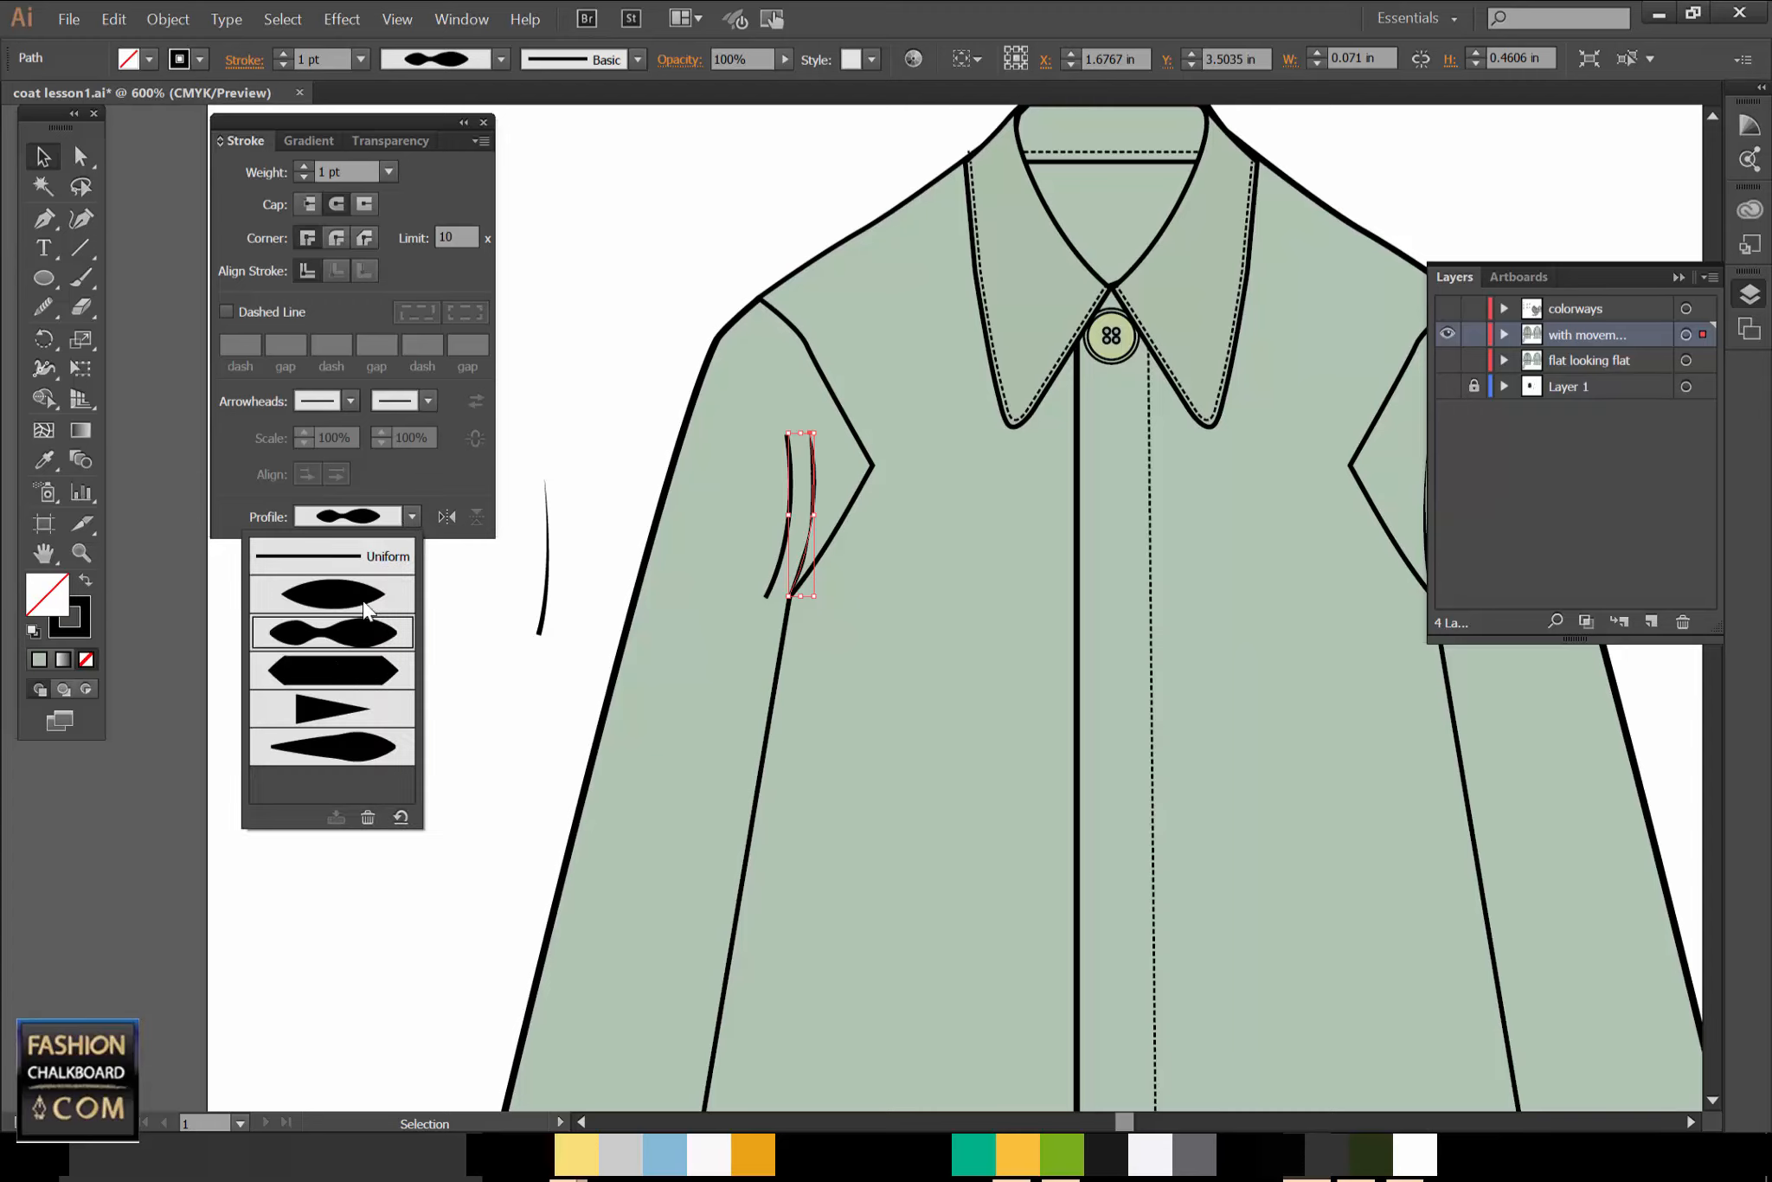
pyautogui.click(334, 667)
pyautogui.click(737, 354)
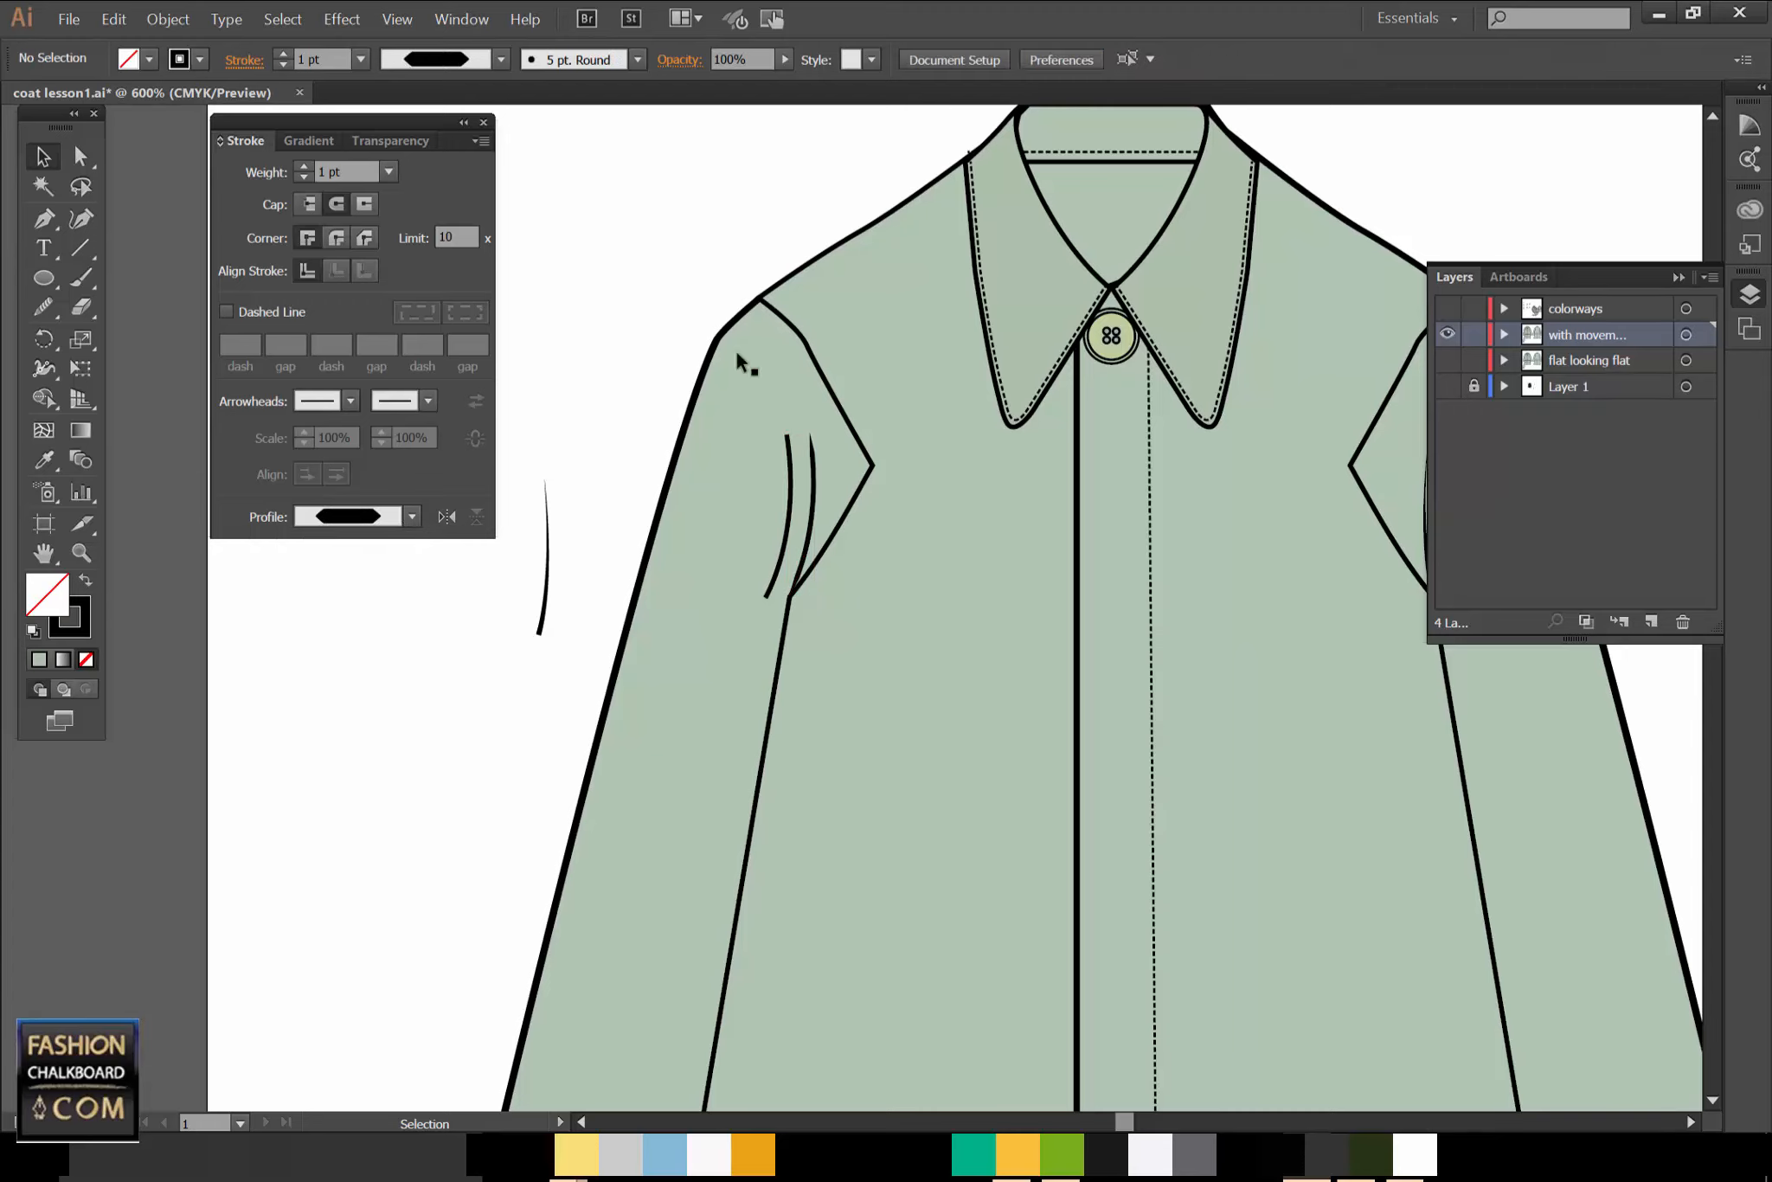
# Apply the blunt teardrop width profile to the right sleeve curve.
pyautogui.click(815, 498)
pyautogui.click(412, 516)
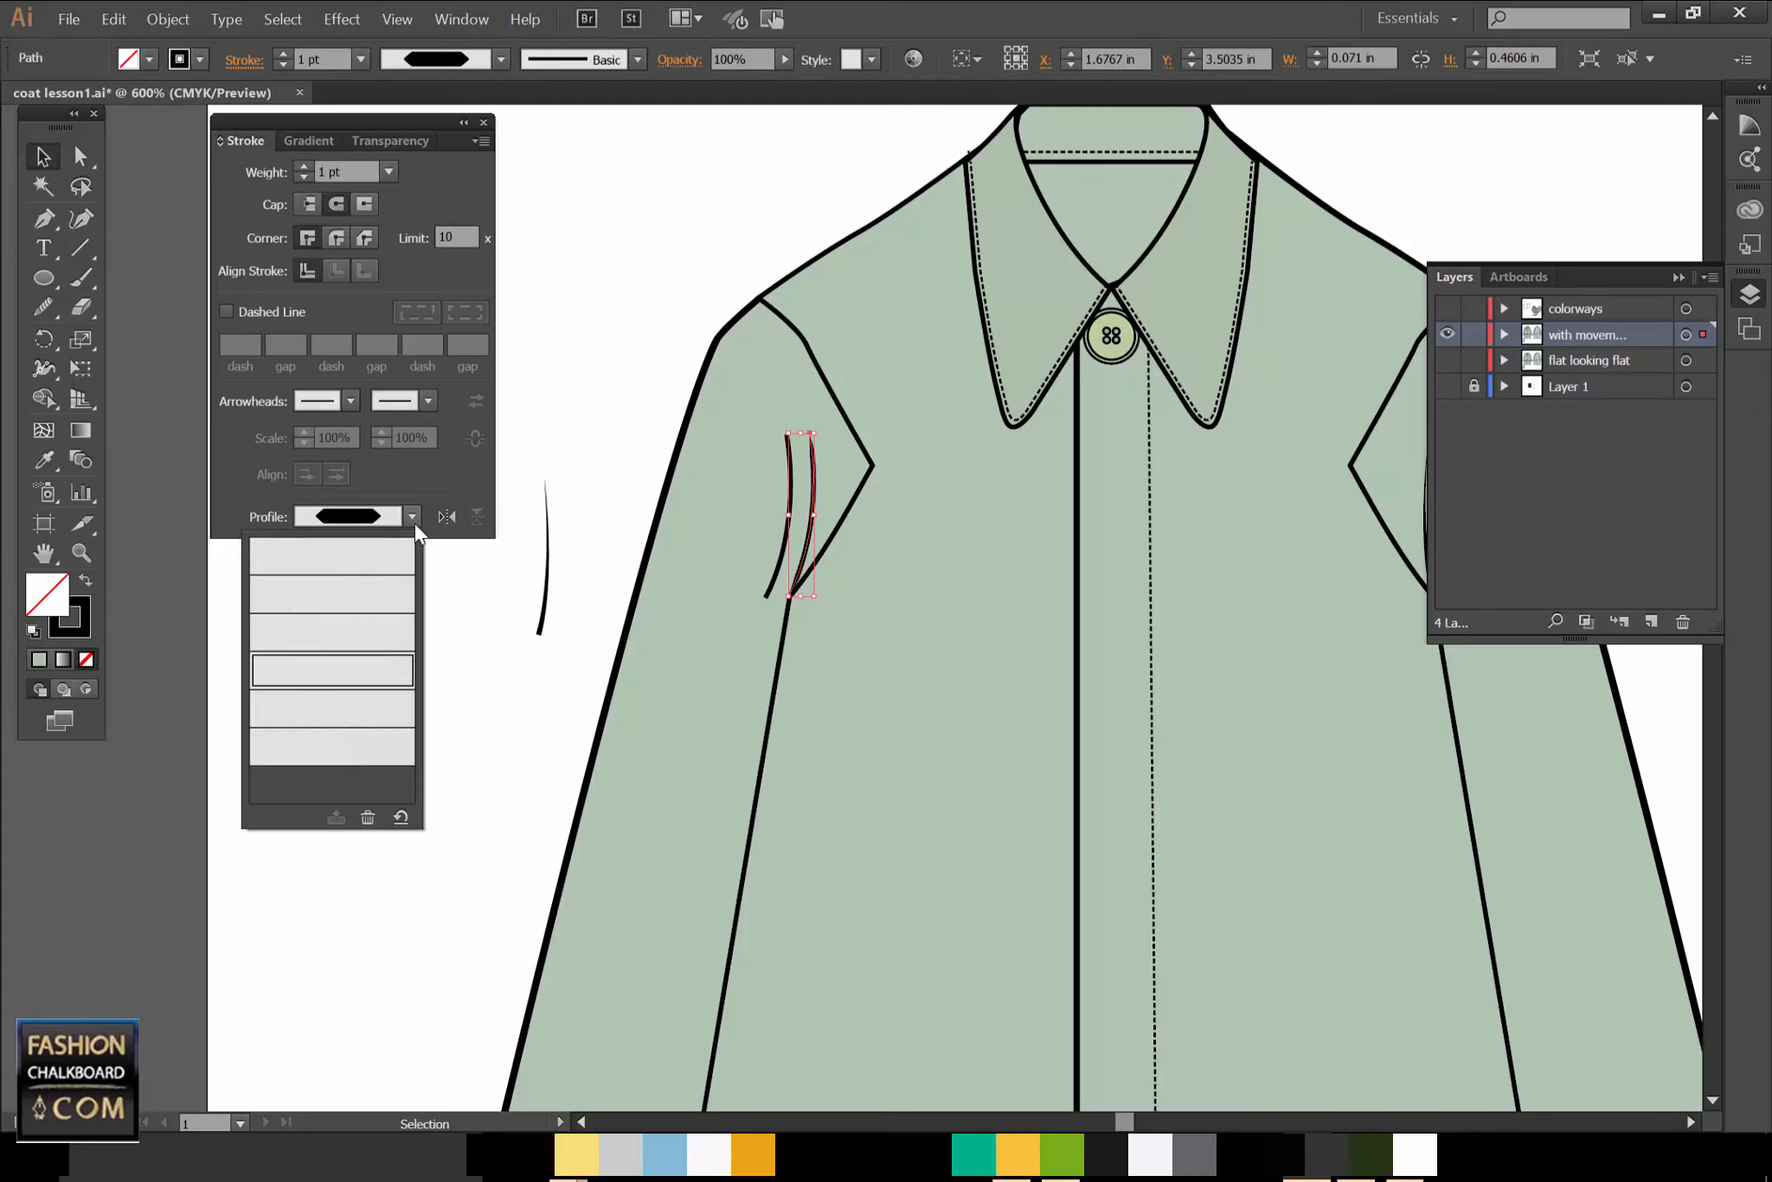
pyautogui.click(334, 690)
pyautogui.click(412, 517)
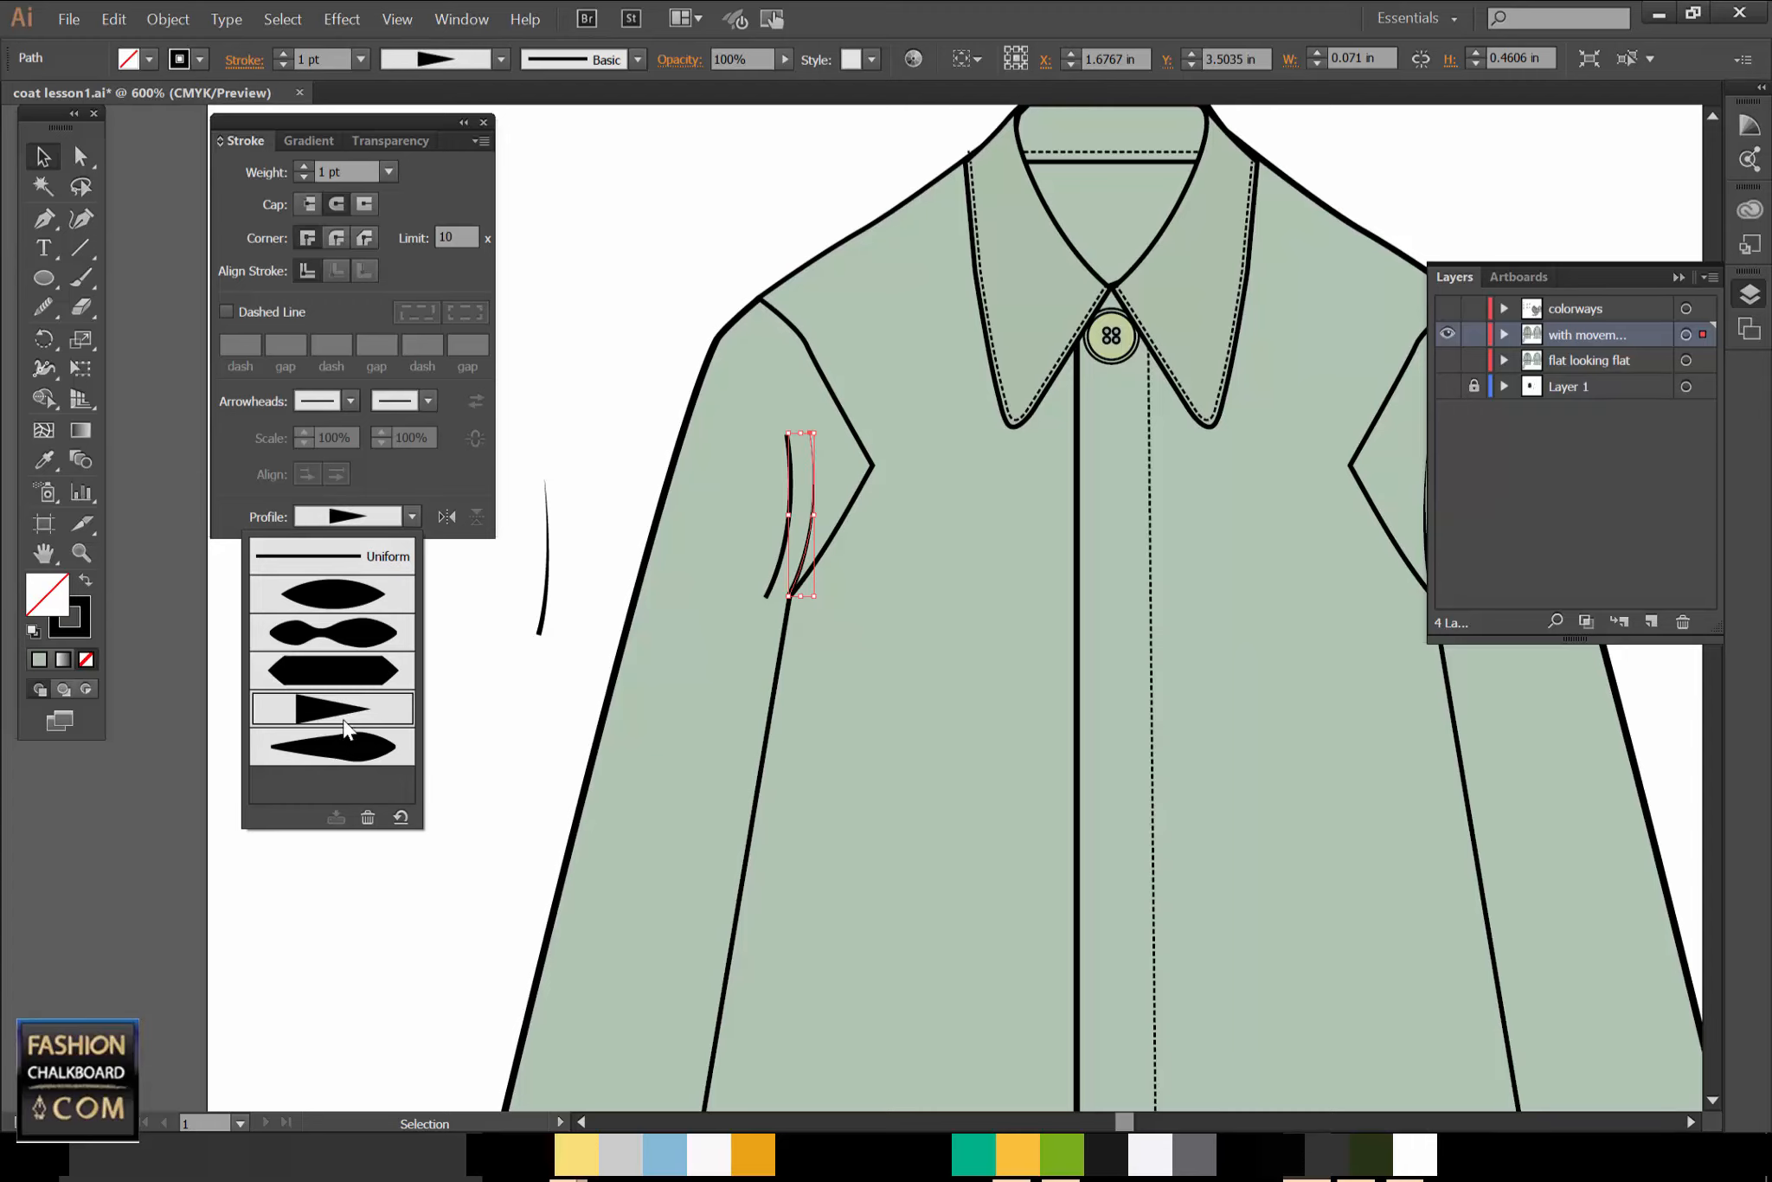
pyautogui.click(334, 601)
pyautogui.click(361, 750)
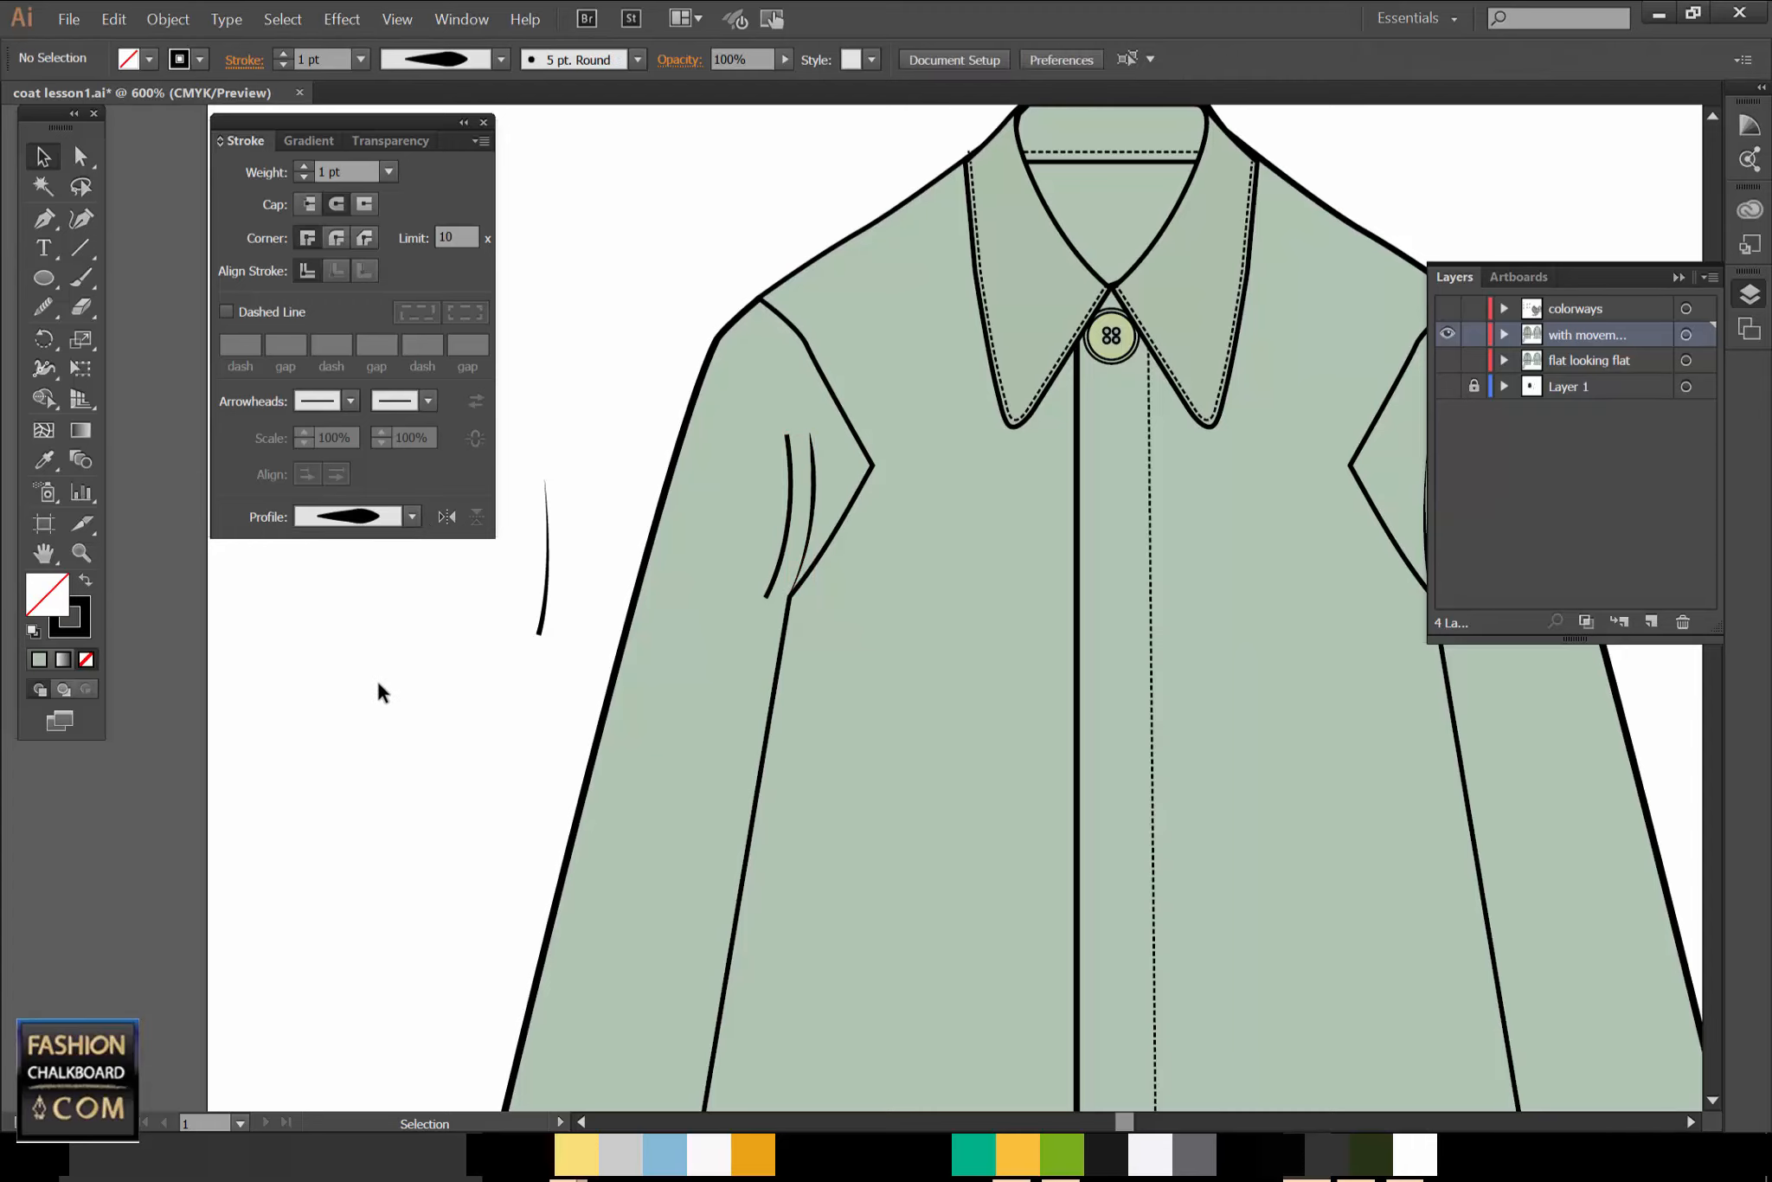
# Undo the last width profile change on the right sleeve curve, keeping the tapered triangle profile.
pyautogui.hotkey('ctrl', 'z')
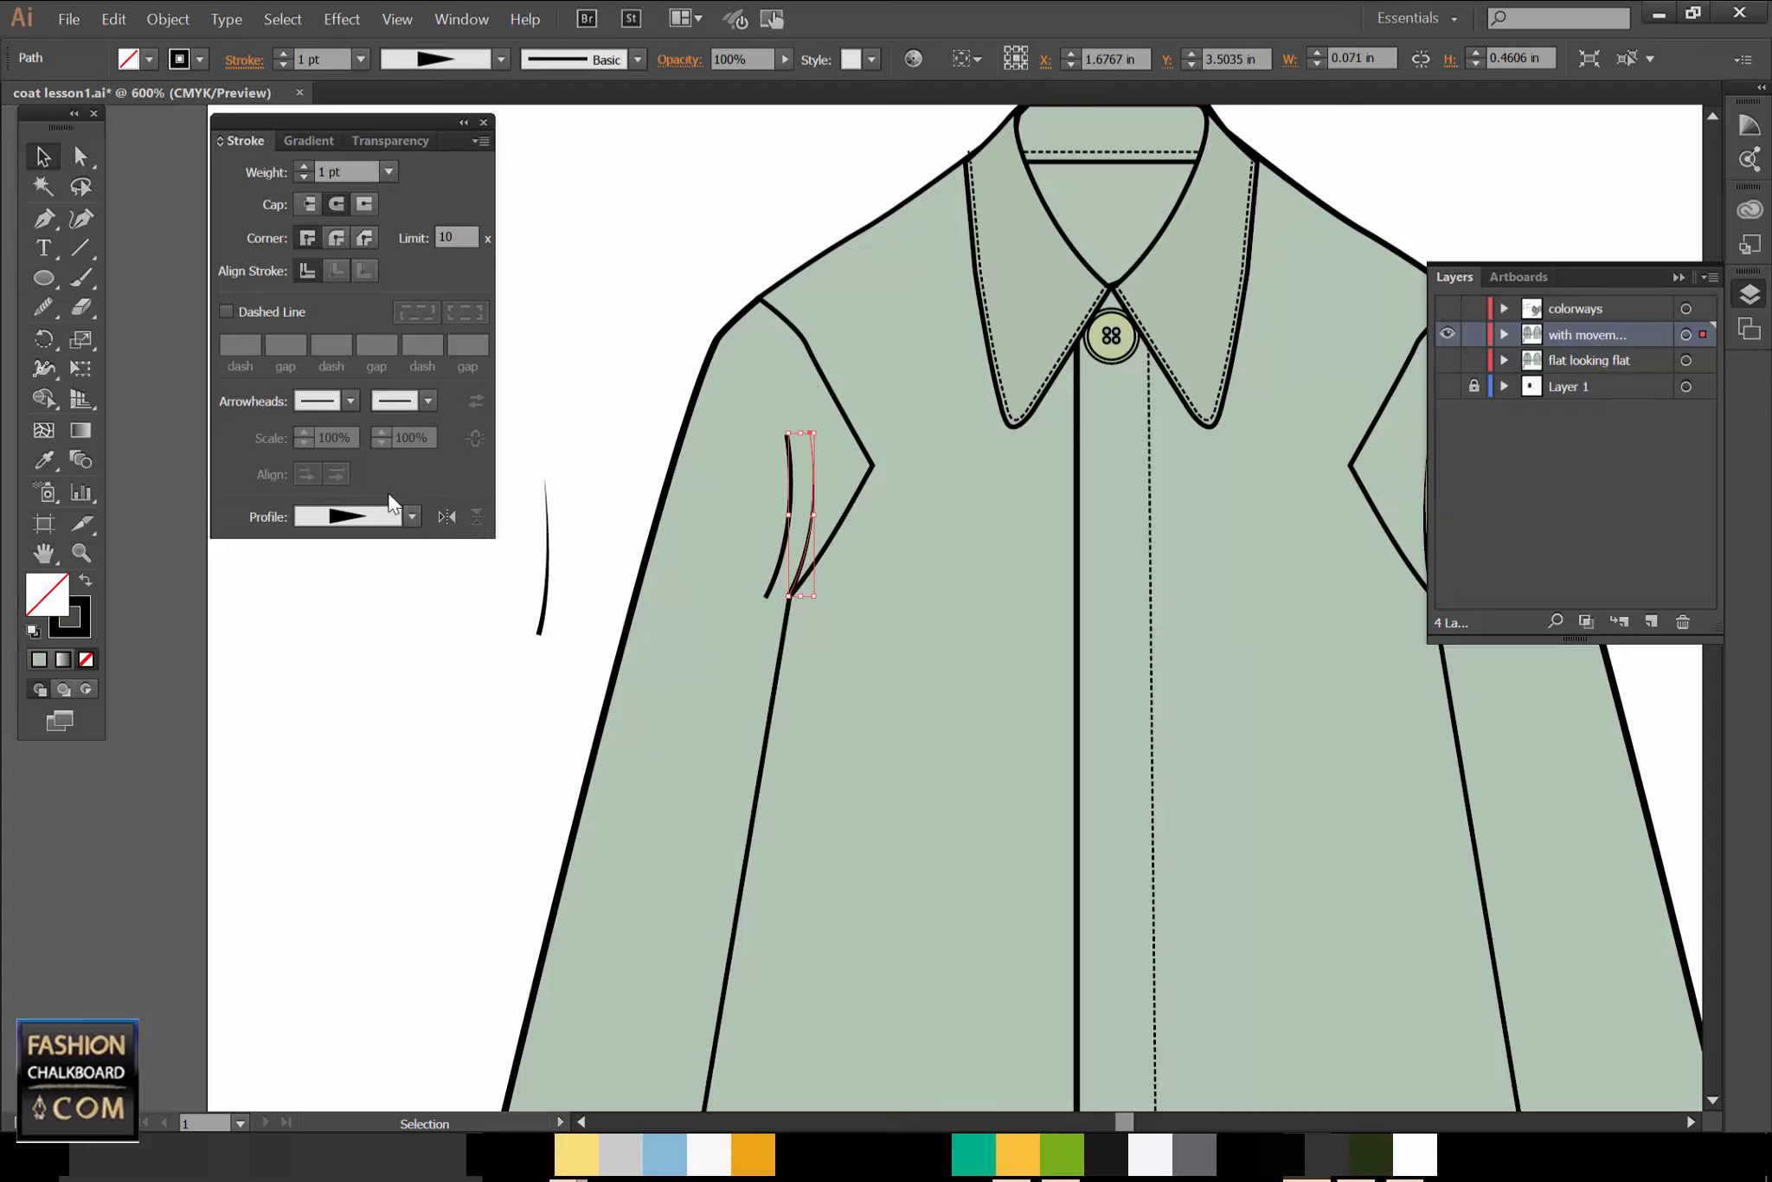
pyautogui.click(407, 517)
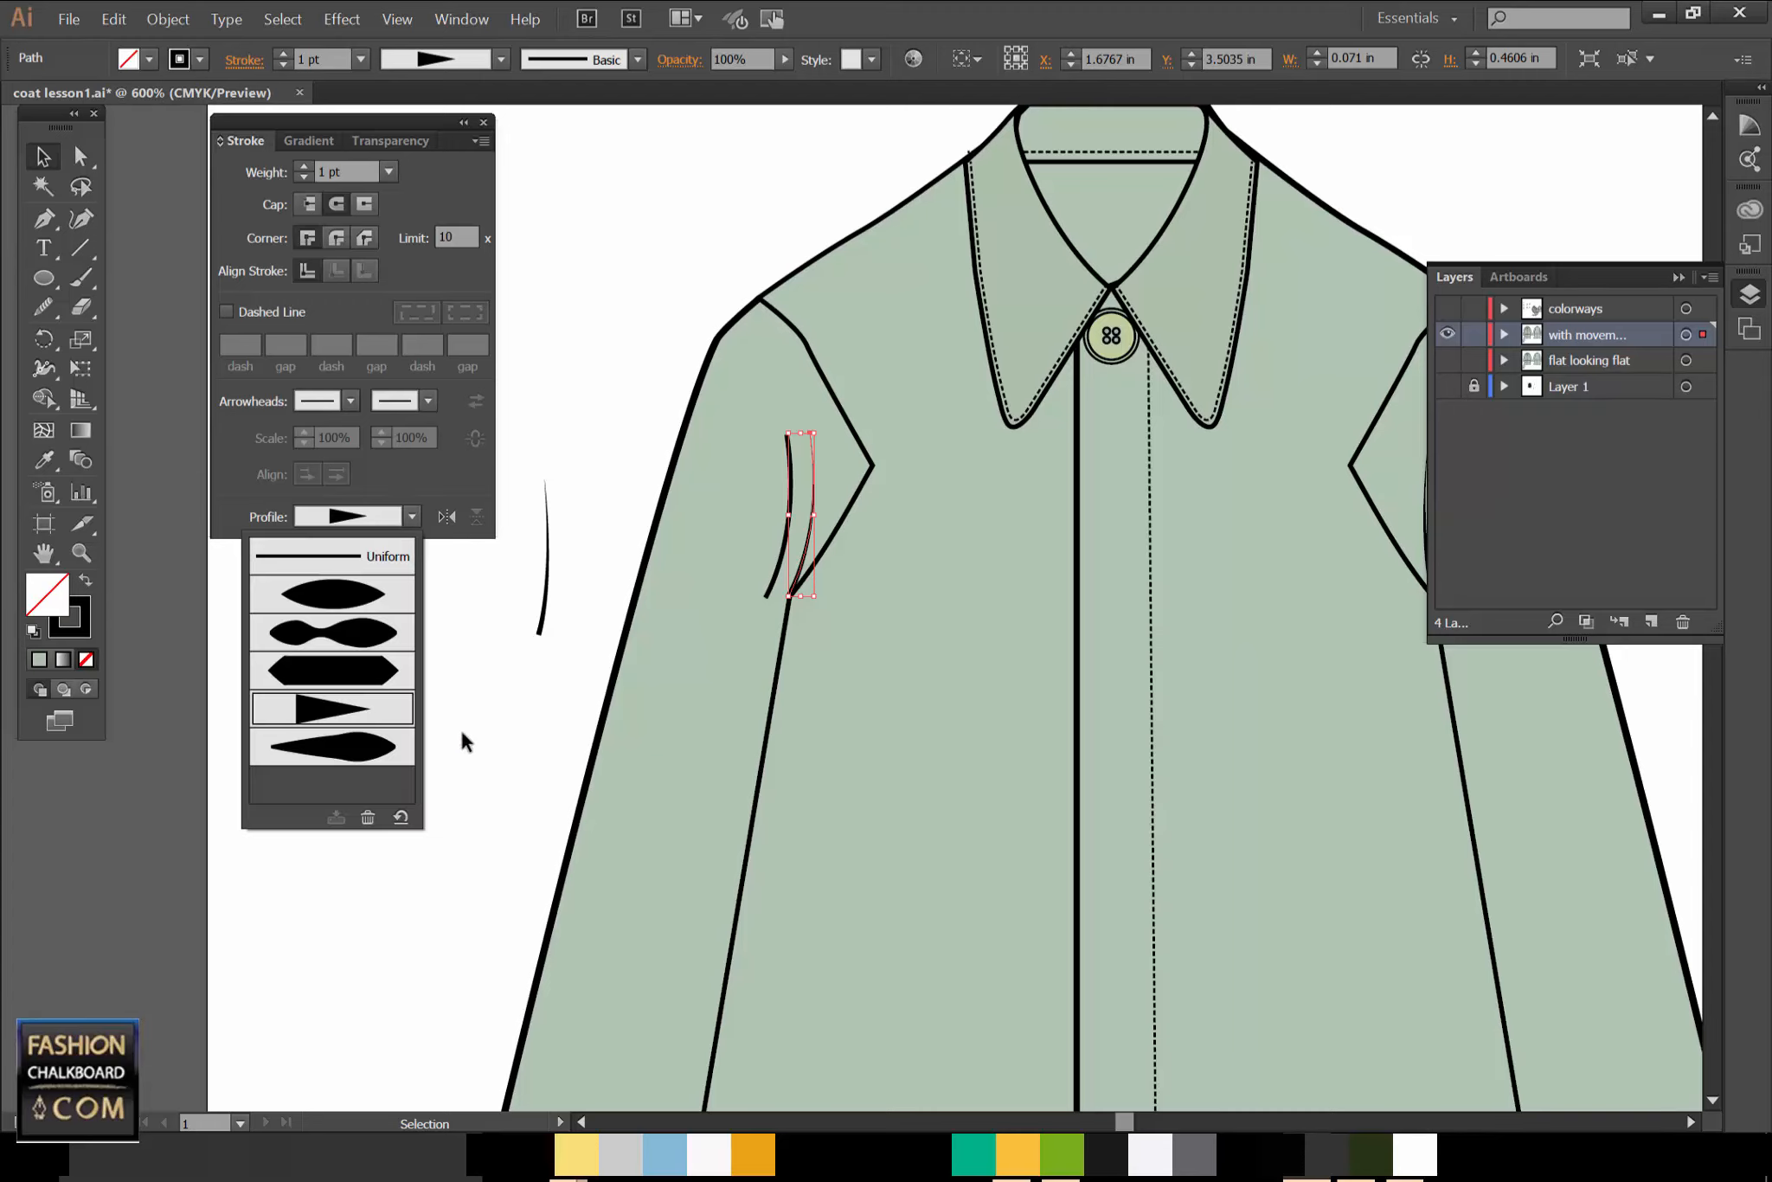
pyautogui.click(492, 727)
# Reflect a copy of the right sleeve curve across the vertical axis.
pyautogui.click(647, 220)
pyautogui.press('space')
pyautogui.moveTo(846, 463); pyautogui.dragTo(665, 402)
pyautogui.click(627, 417)
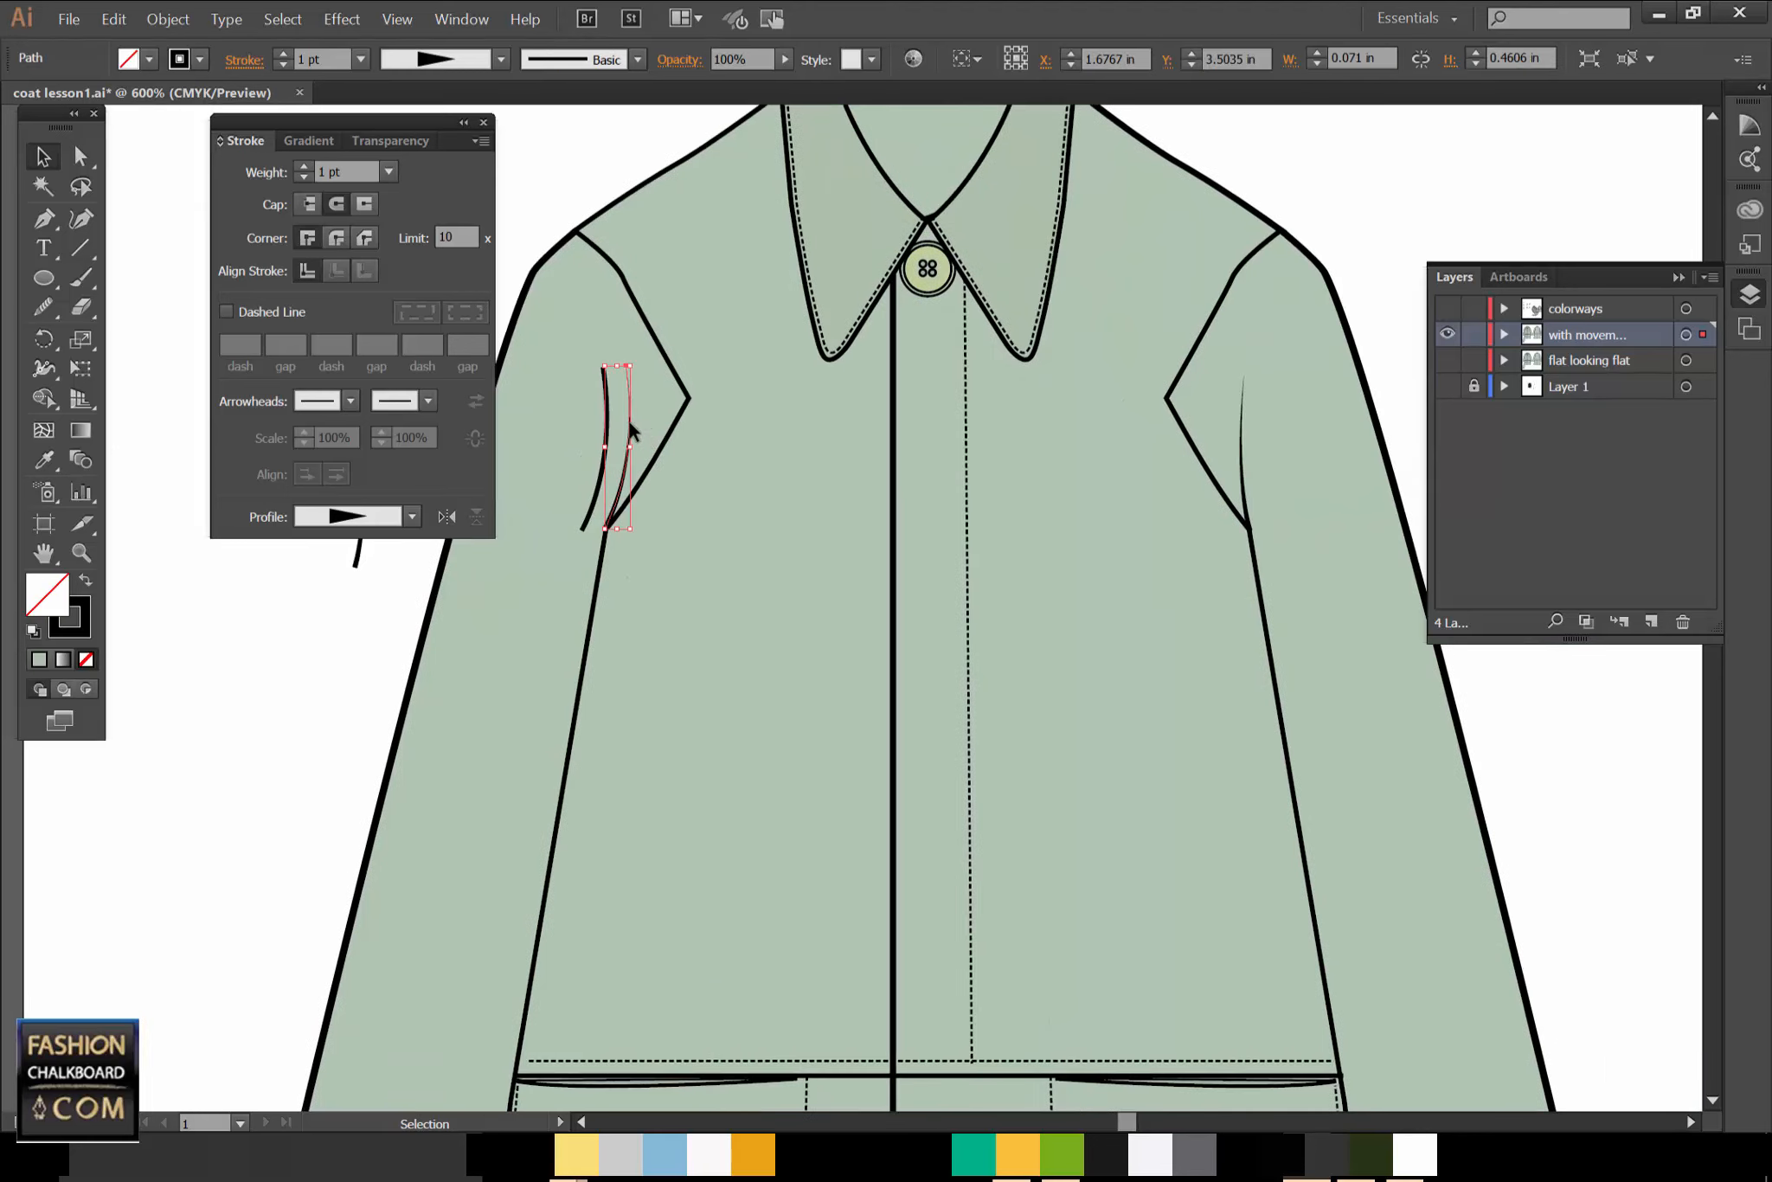
pyautogui.rightClick(630, 424)
pyautogui.moveTo(676, 711)
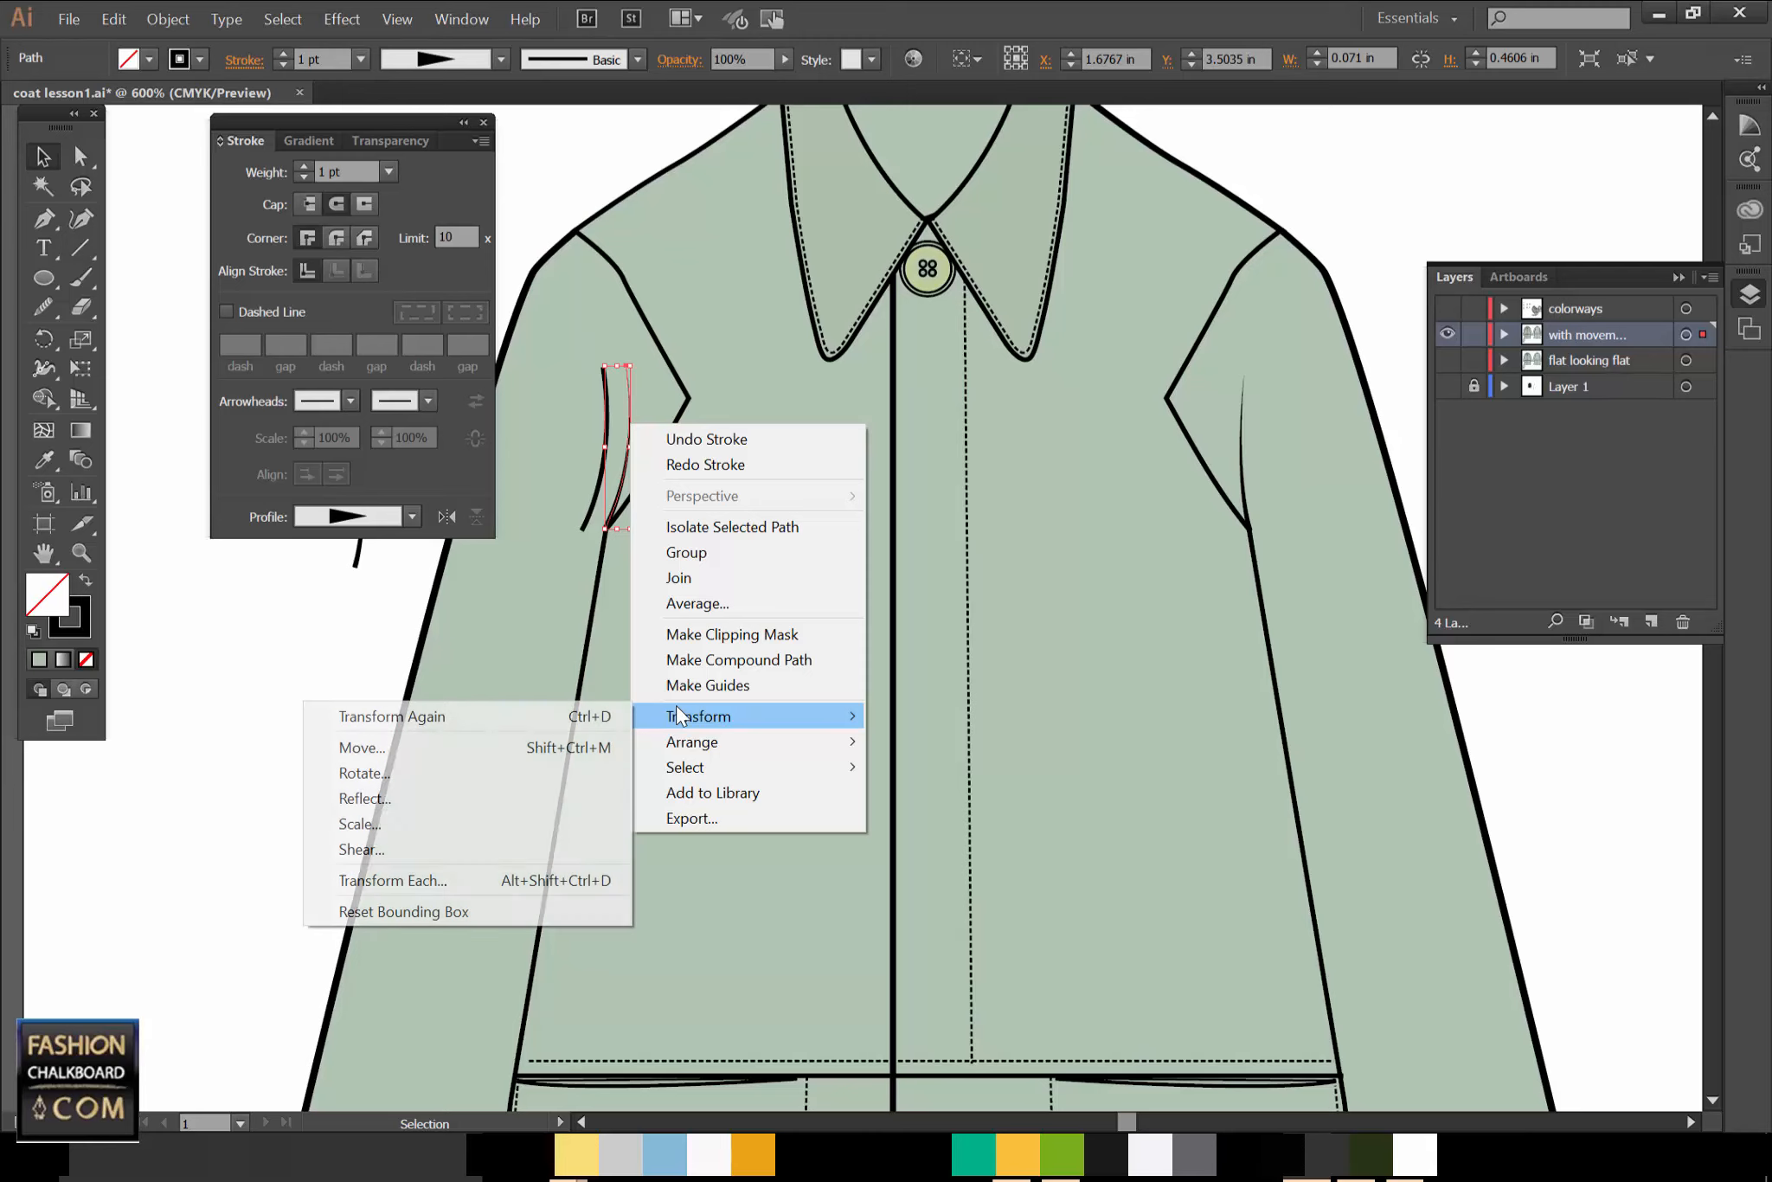
pyautogui.click(447, 793)
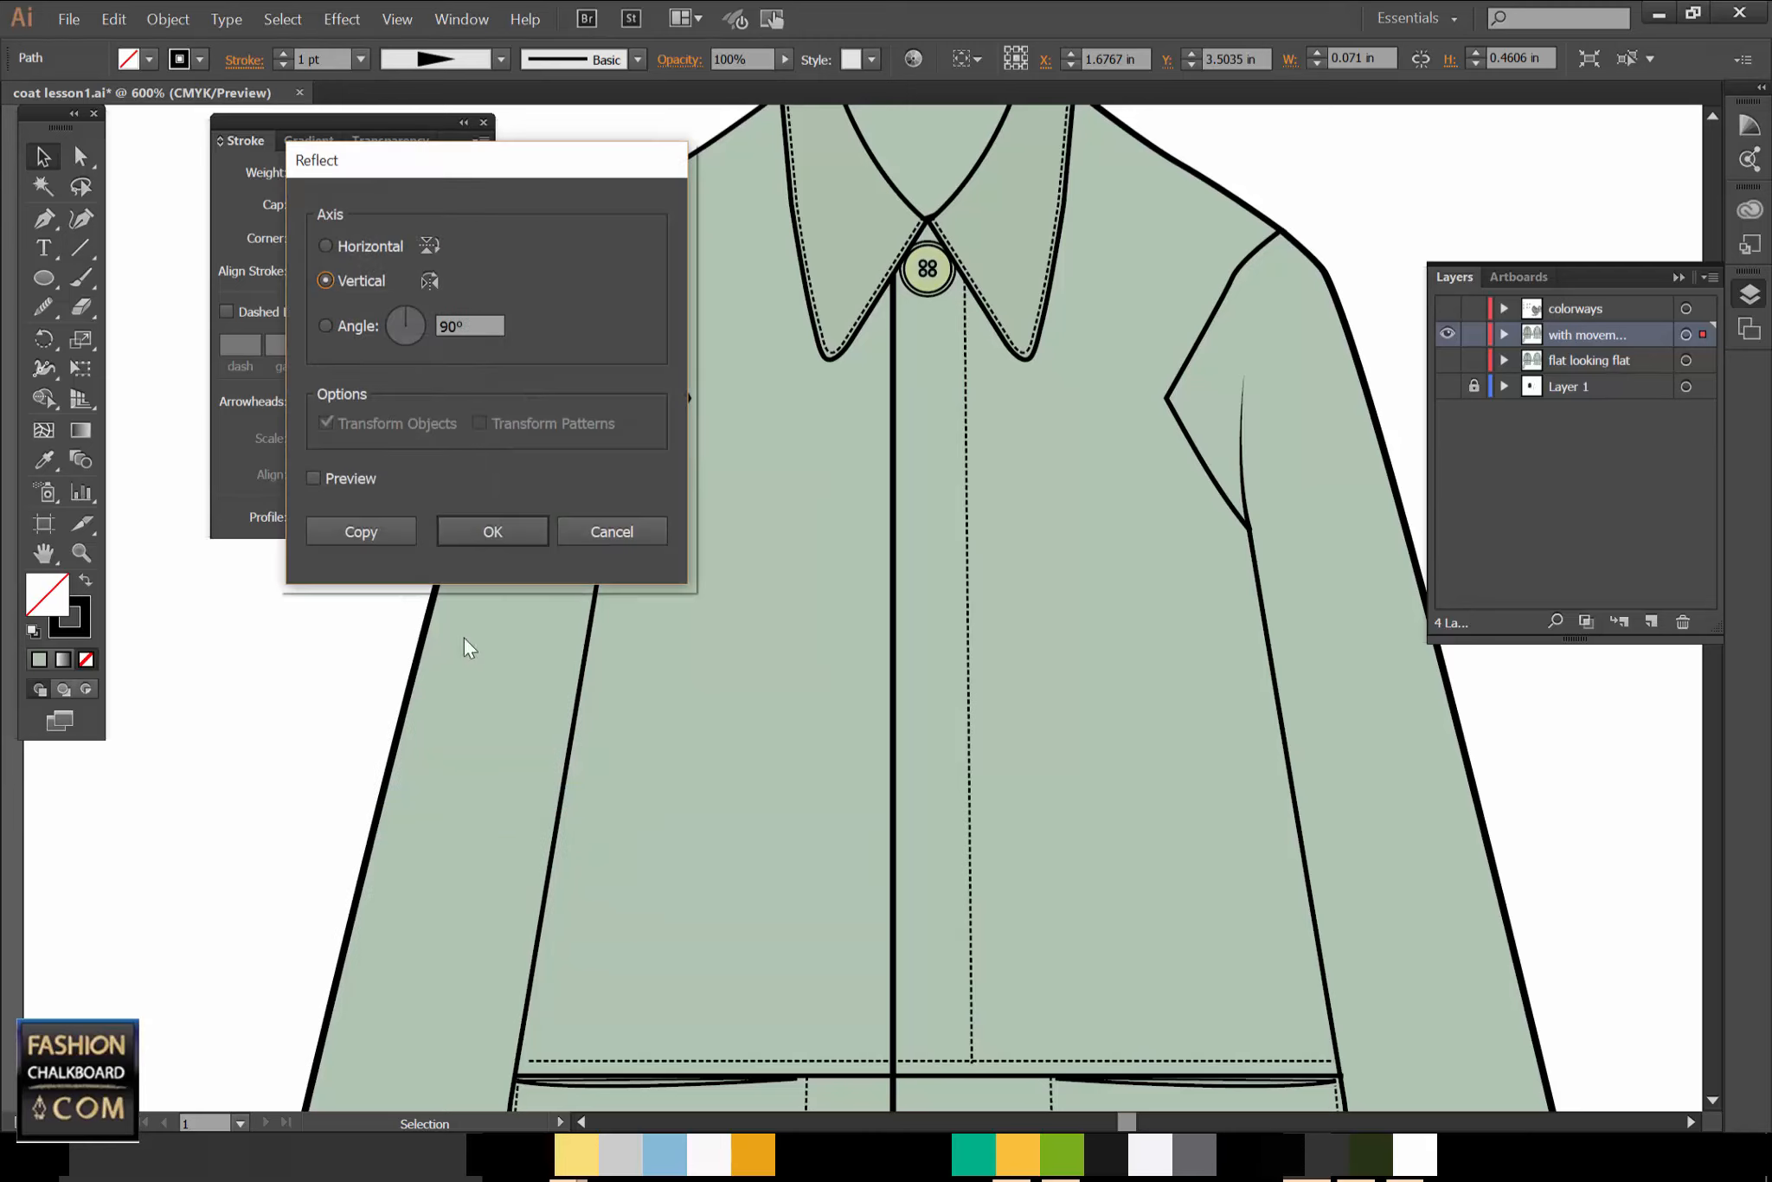
pyautogui.click(394, 532)
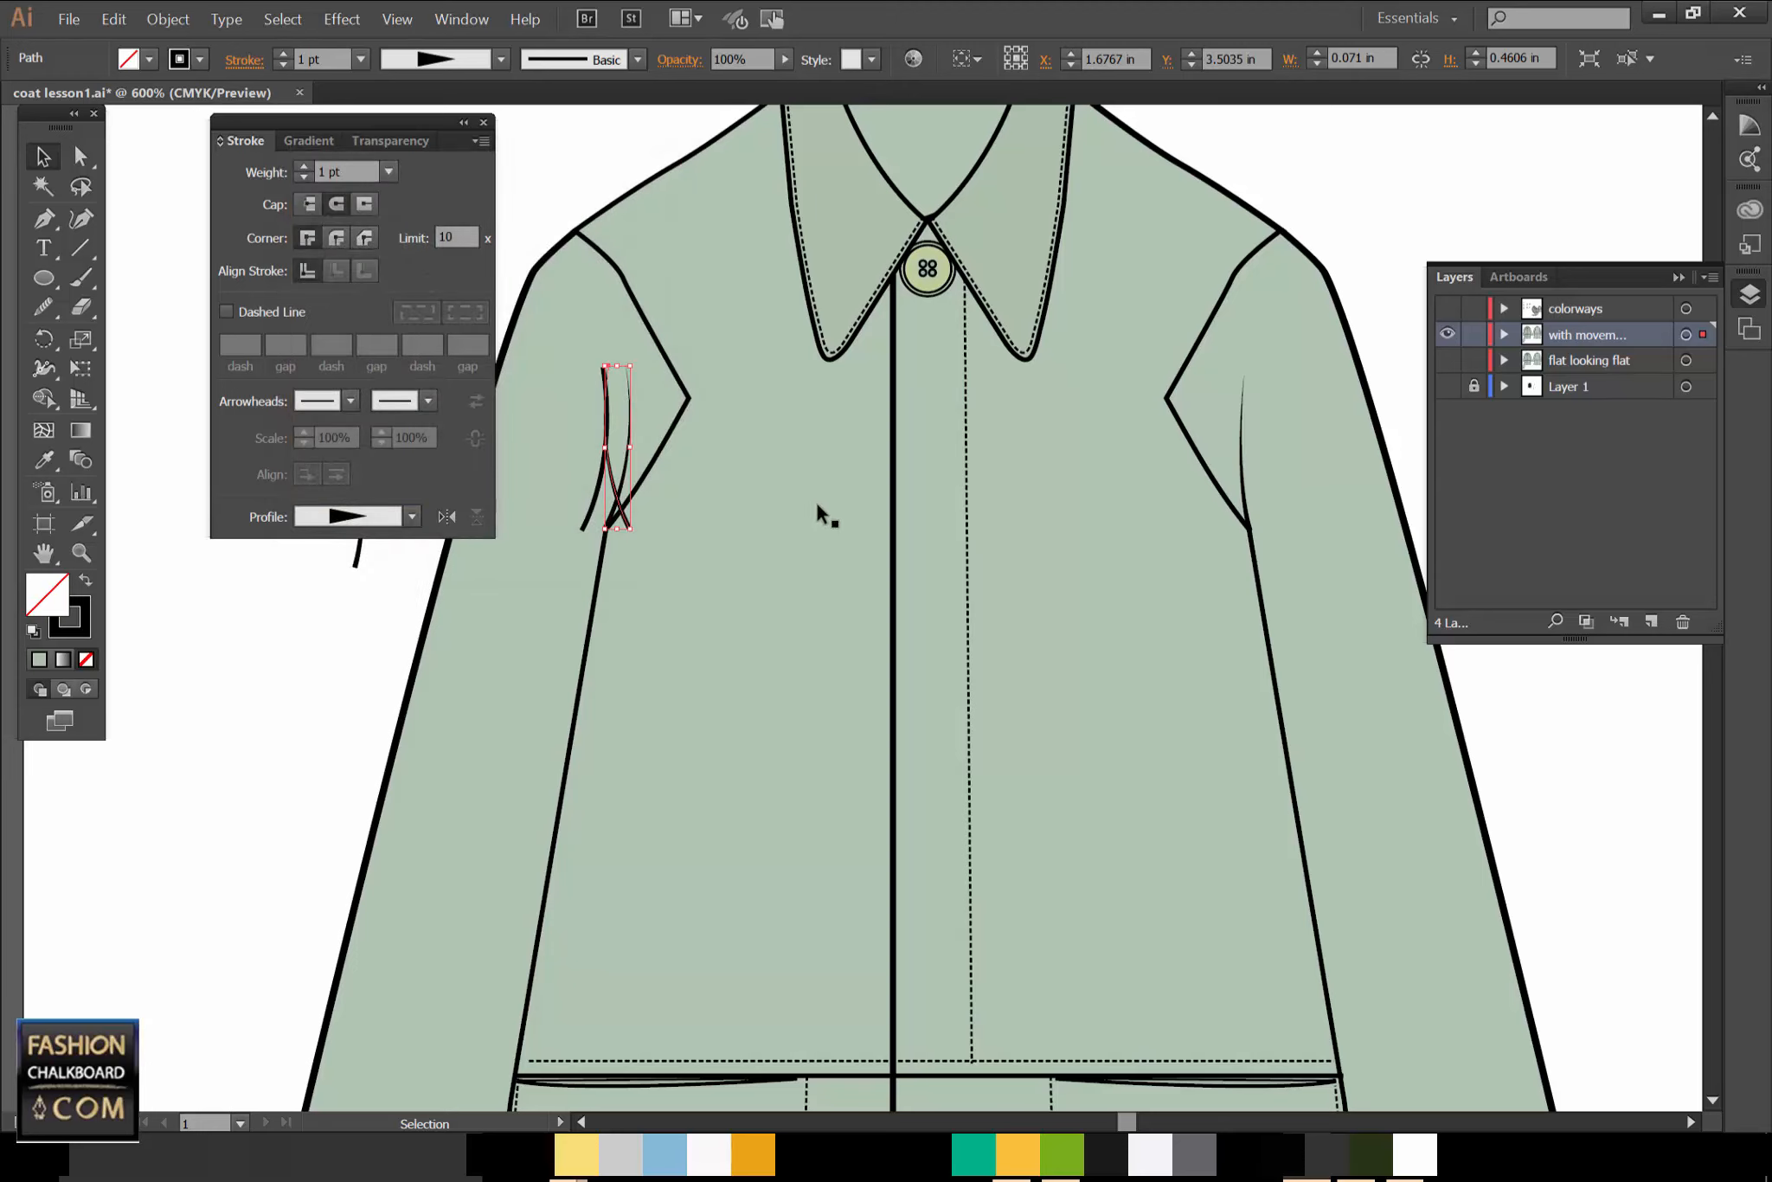
# Nudge the mirrored curve across to the matching armhole on the opposite sleeve.
pyautogui.press('Right')
pyautogui.press('Right')
pyautogui.press('Right')
pyautogui.press('Right')
pyautogui.press('Right')
pyautogui.press('Right')
pyautogui.press('Right')
pyautogui.press('Right')
pyautogui.press('Right')
pyautogui.press('Right')
pyautogui.press('Right')
pyautogui.press('Right')
pyautogui.press('Right')
pyautogui.press('Right')
pyautogui.press('Right')
pyautogui.press('Right')
pyautogui.press('Right')
pyautogui.press('Right')
pyautogui.press('Right')
pyautogui.press('Right')
pyautogui.press('Right')
pyautogui.press('Right')
pyautogui.press('Right')
pyautogui.press('Right')
pyautogui.press('Right')
pyautogui.press('Right')
pyautogui.press('Right')
pyautogui.press('Right')
pyautogui.press('Right')
pyautogui.press('Right')
pyautogui.press('Right')
pyautogui.press('Right')
pyautogui.press('Right')
pyautogui.press('Right')
pyautogui.press('Right')
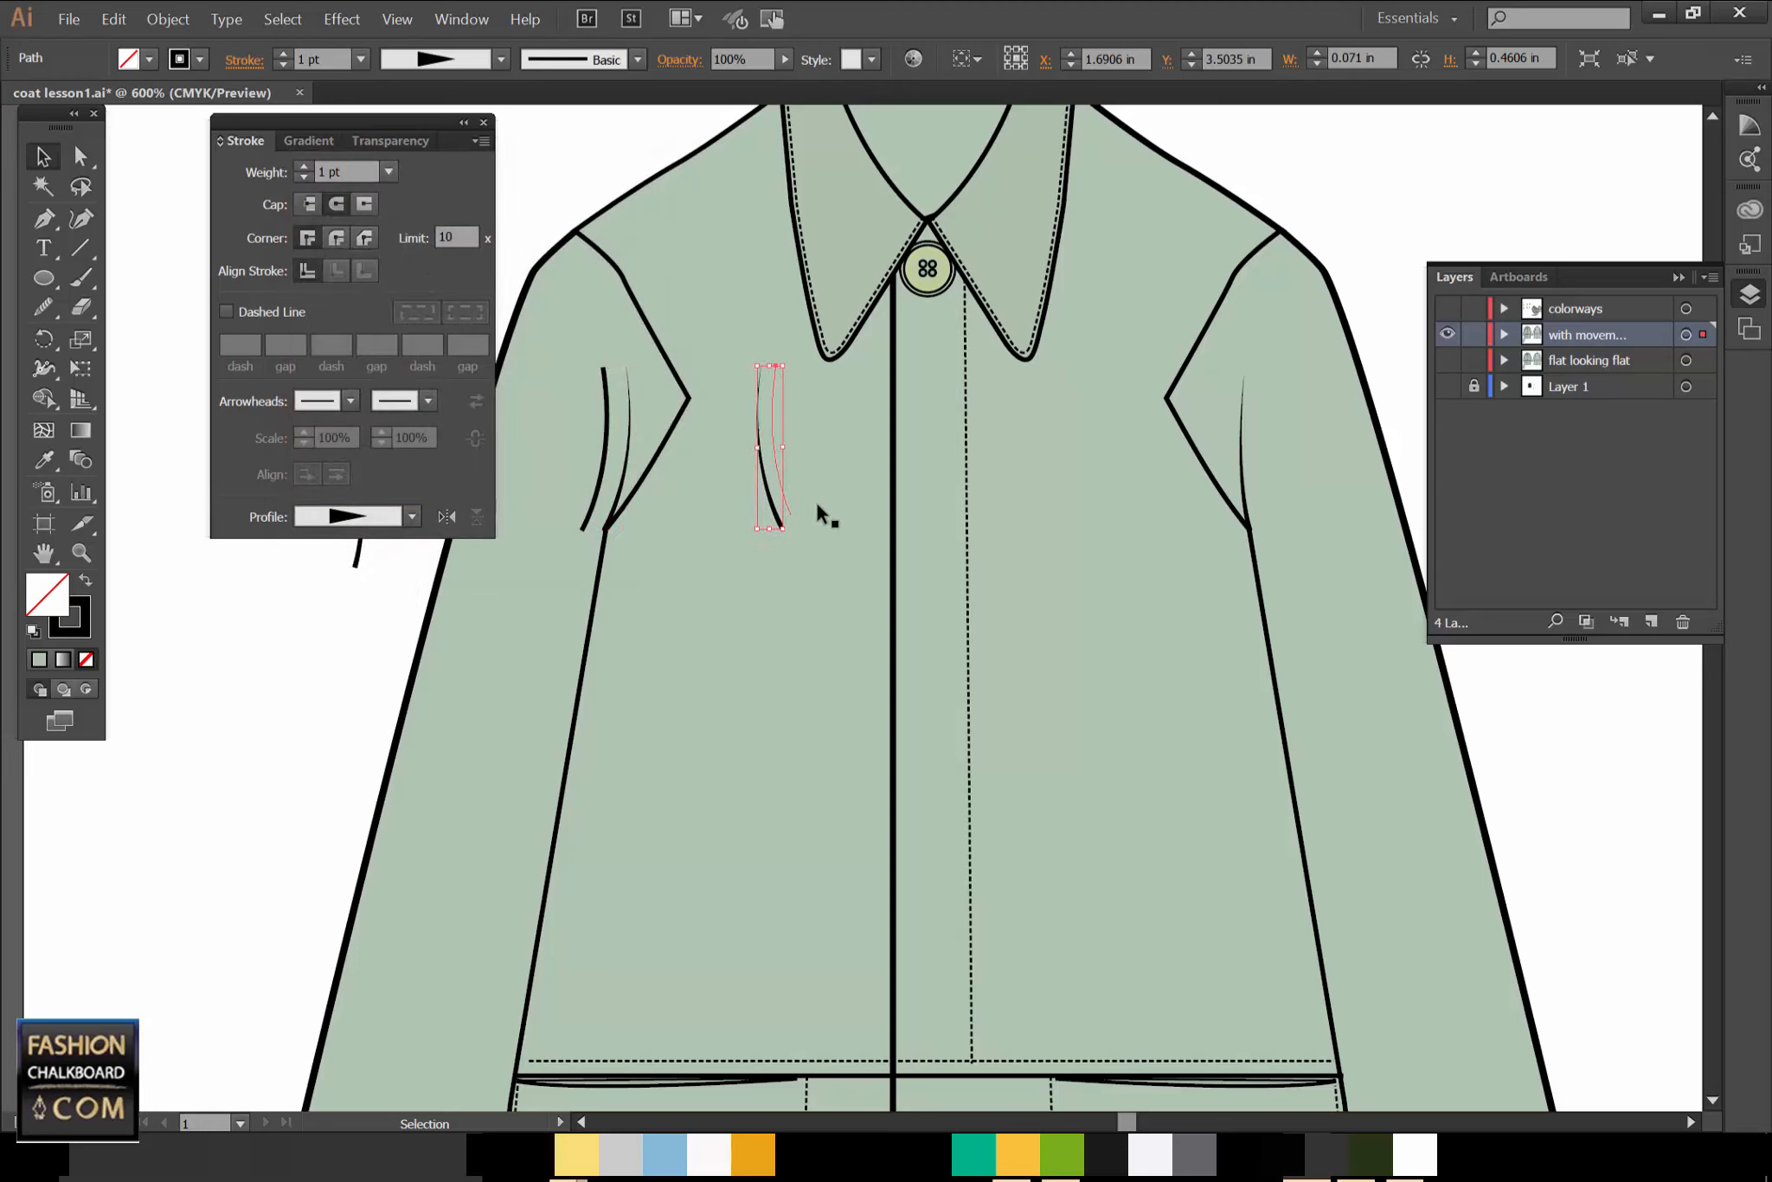
pyautogui.press('Right')
pyautogui.press('Right')
pyautogui.press('Right')
pyautogui.press('Right')
pyautogui.press('Right')
pyautogui.press('Right')
pyautogui.press('Right')
pyautogui.press('Right')
pyautogui.press('Right')
pyautogui.press('Right')
pyautogui.press('Right')
pyautogui.press('Right')
pyautogui.press('Right')
pyautogui.press('Right')
pyautogui.press('Right')
pyautogui.press('Right')
pyautogui.press('Right')
pyautogui.press('Right')
pyautogui.press('Right')
pyautogui.press('Right')
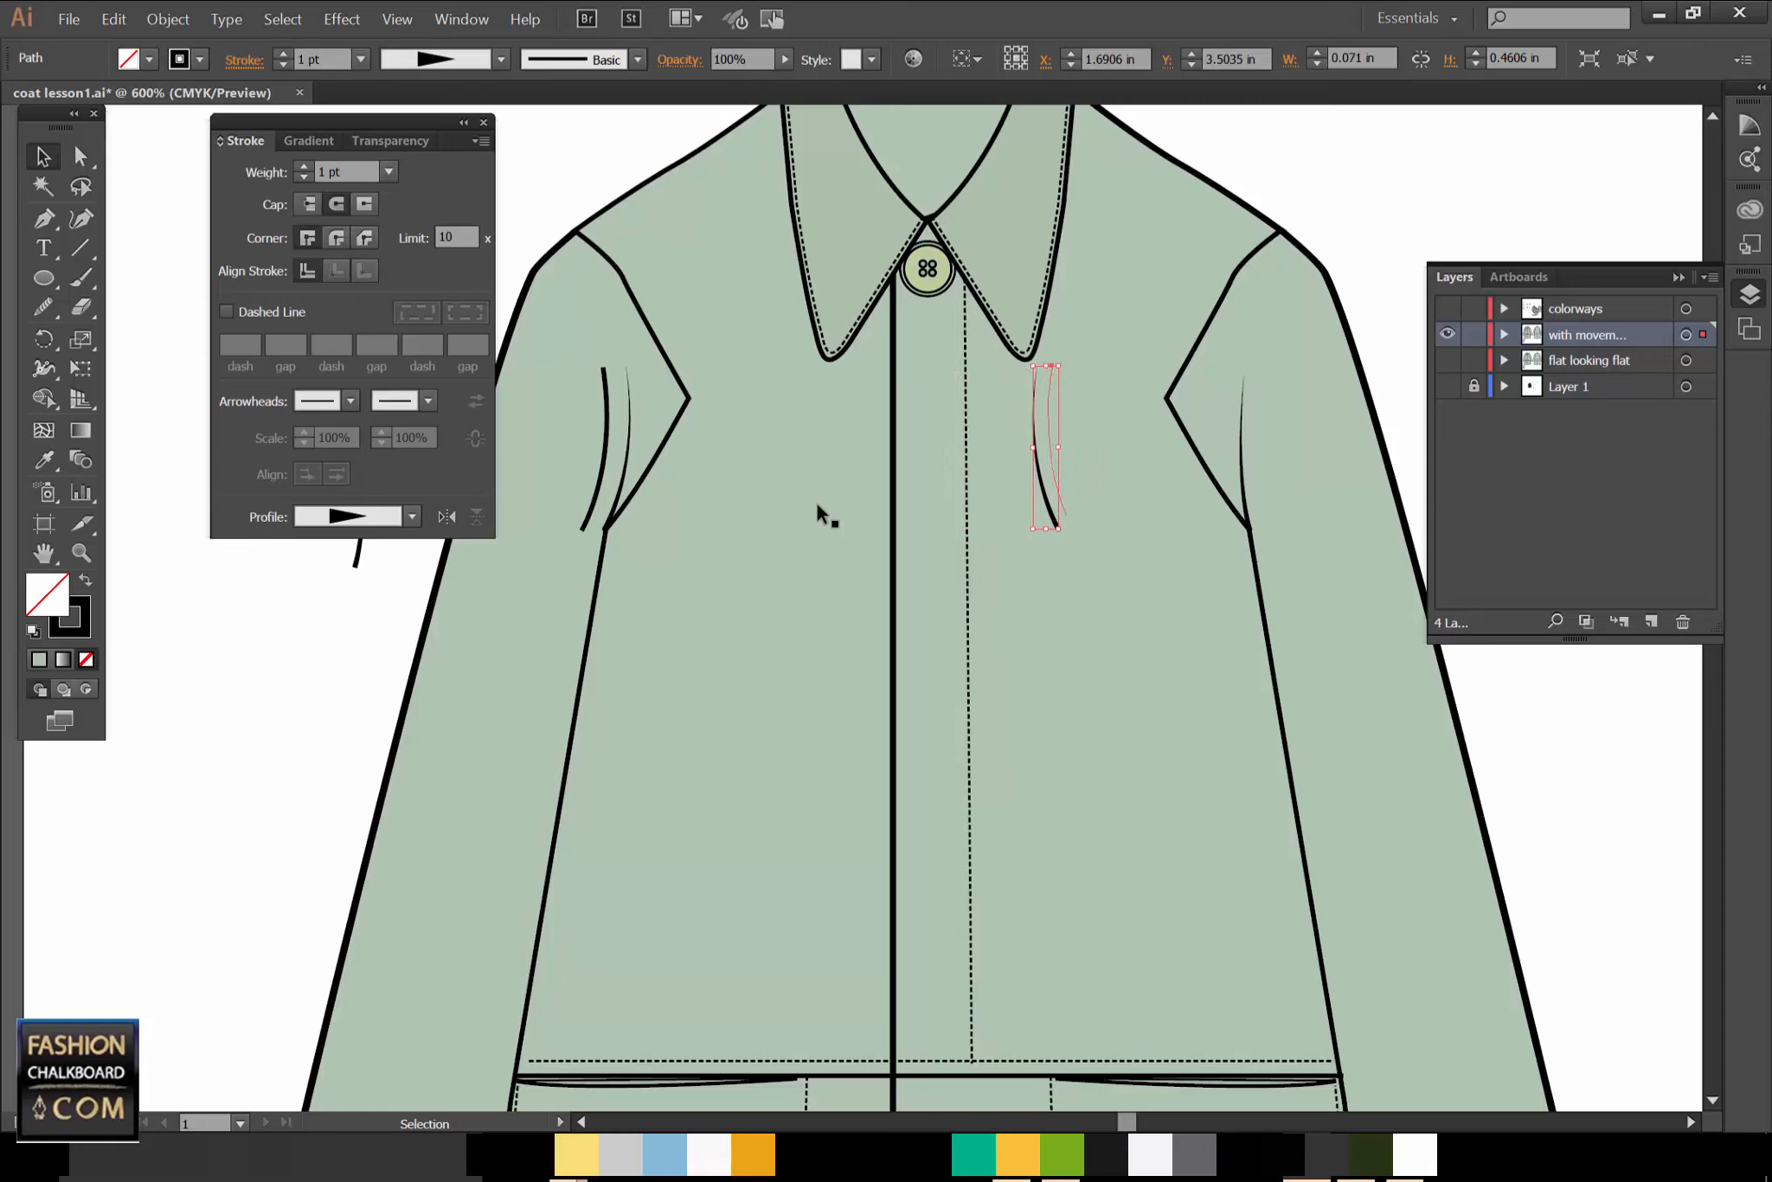
pyautogui.press('Right')
pyautogui.press('Right')
pyautogui.press('Right')
pyautogui.press('Right')
pyautogui.press('Right')
pyautogui.press('Right')
pyautogui.press('Right')
pyautogui.press('Right')
pyautogui.press('Right')
pyautogui.press('Right')
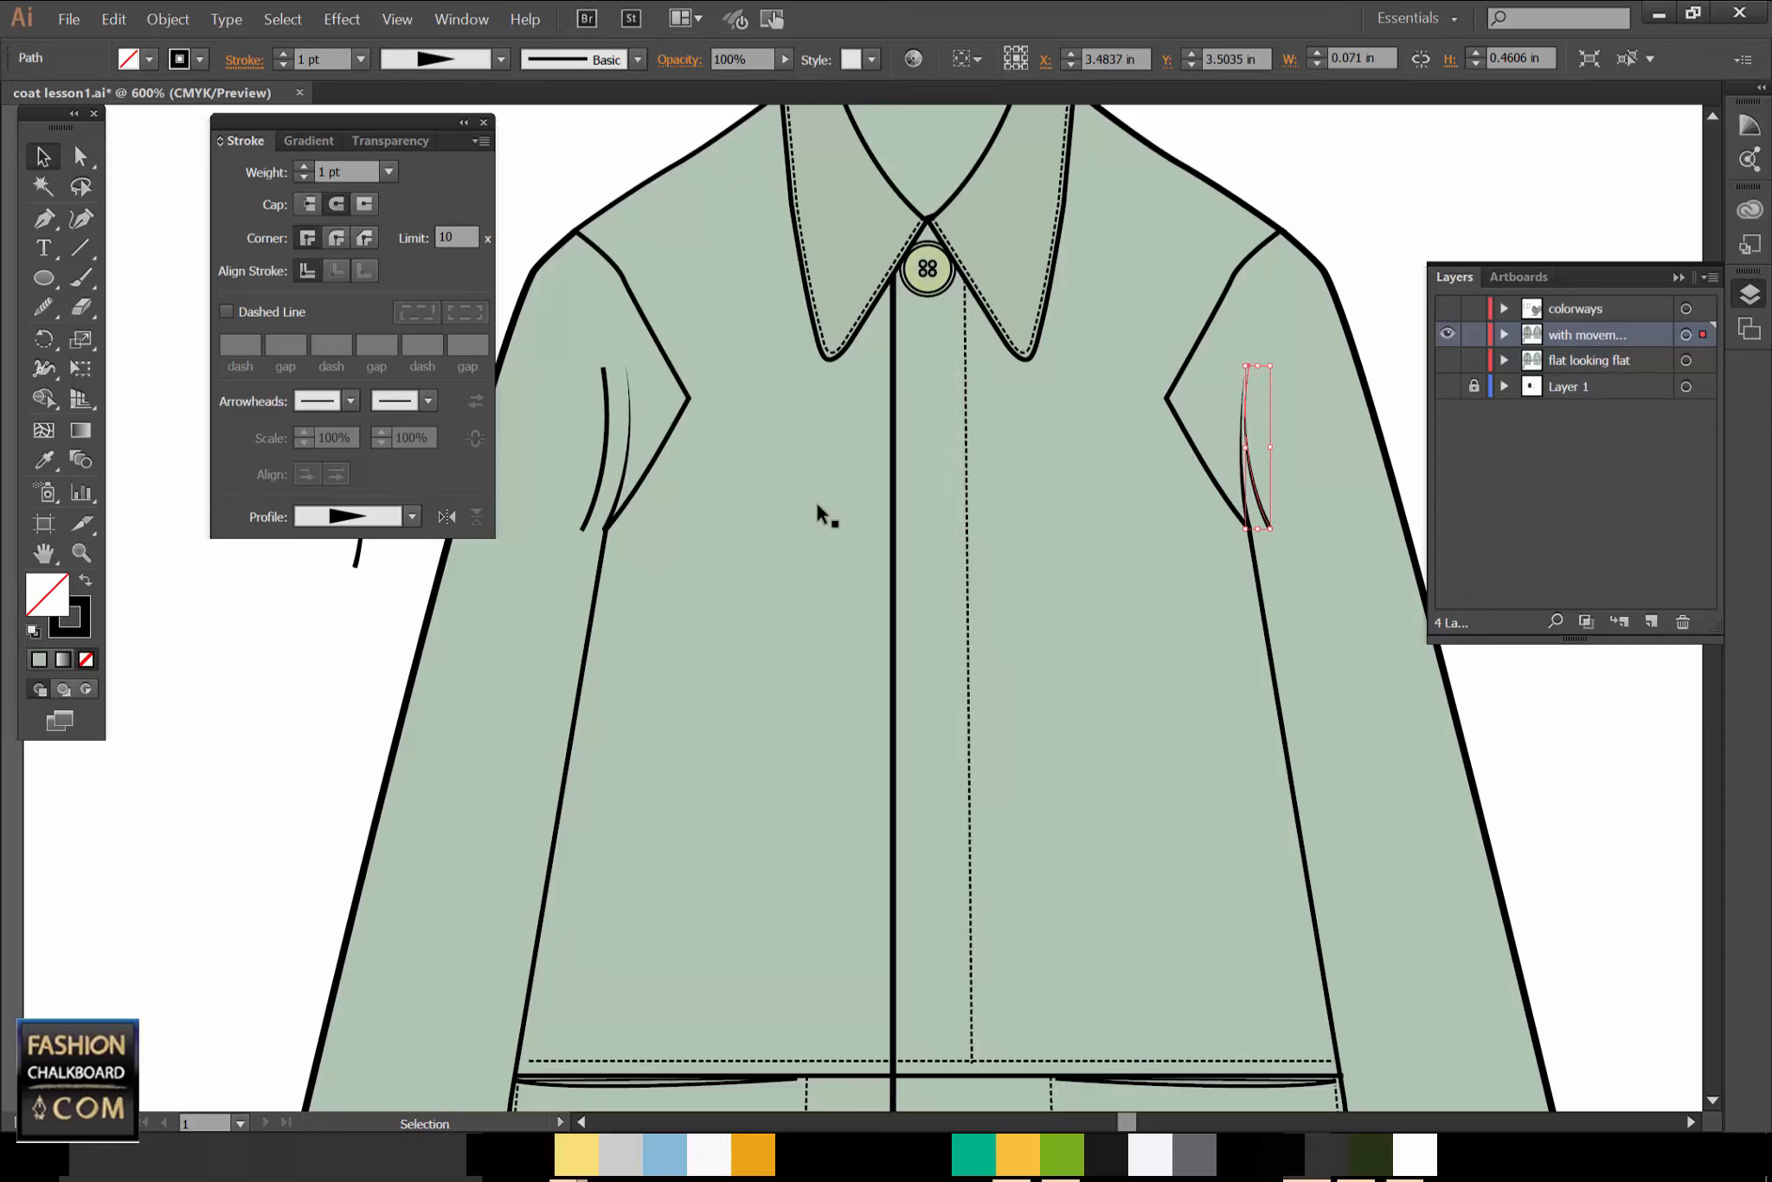
pyautogui.click(817, 511)
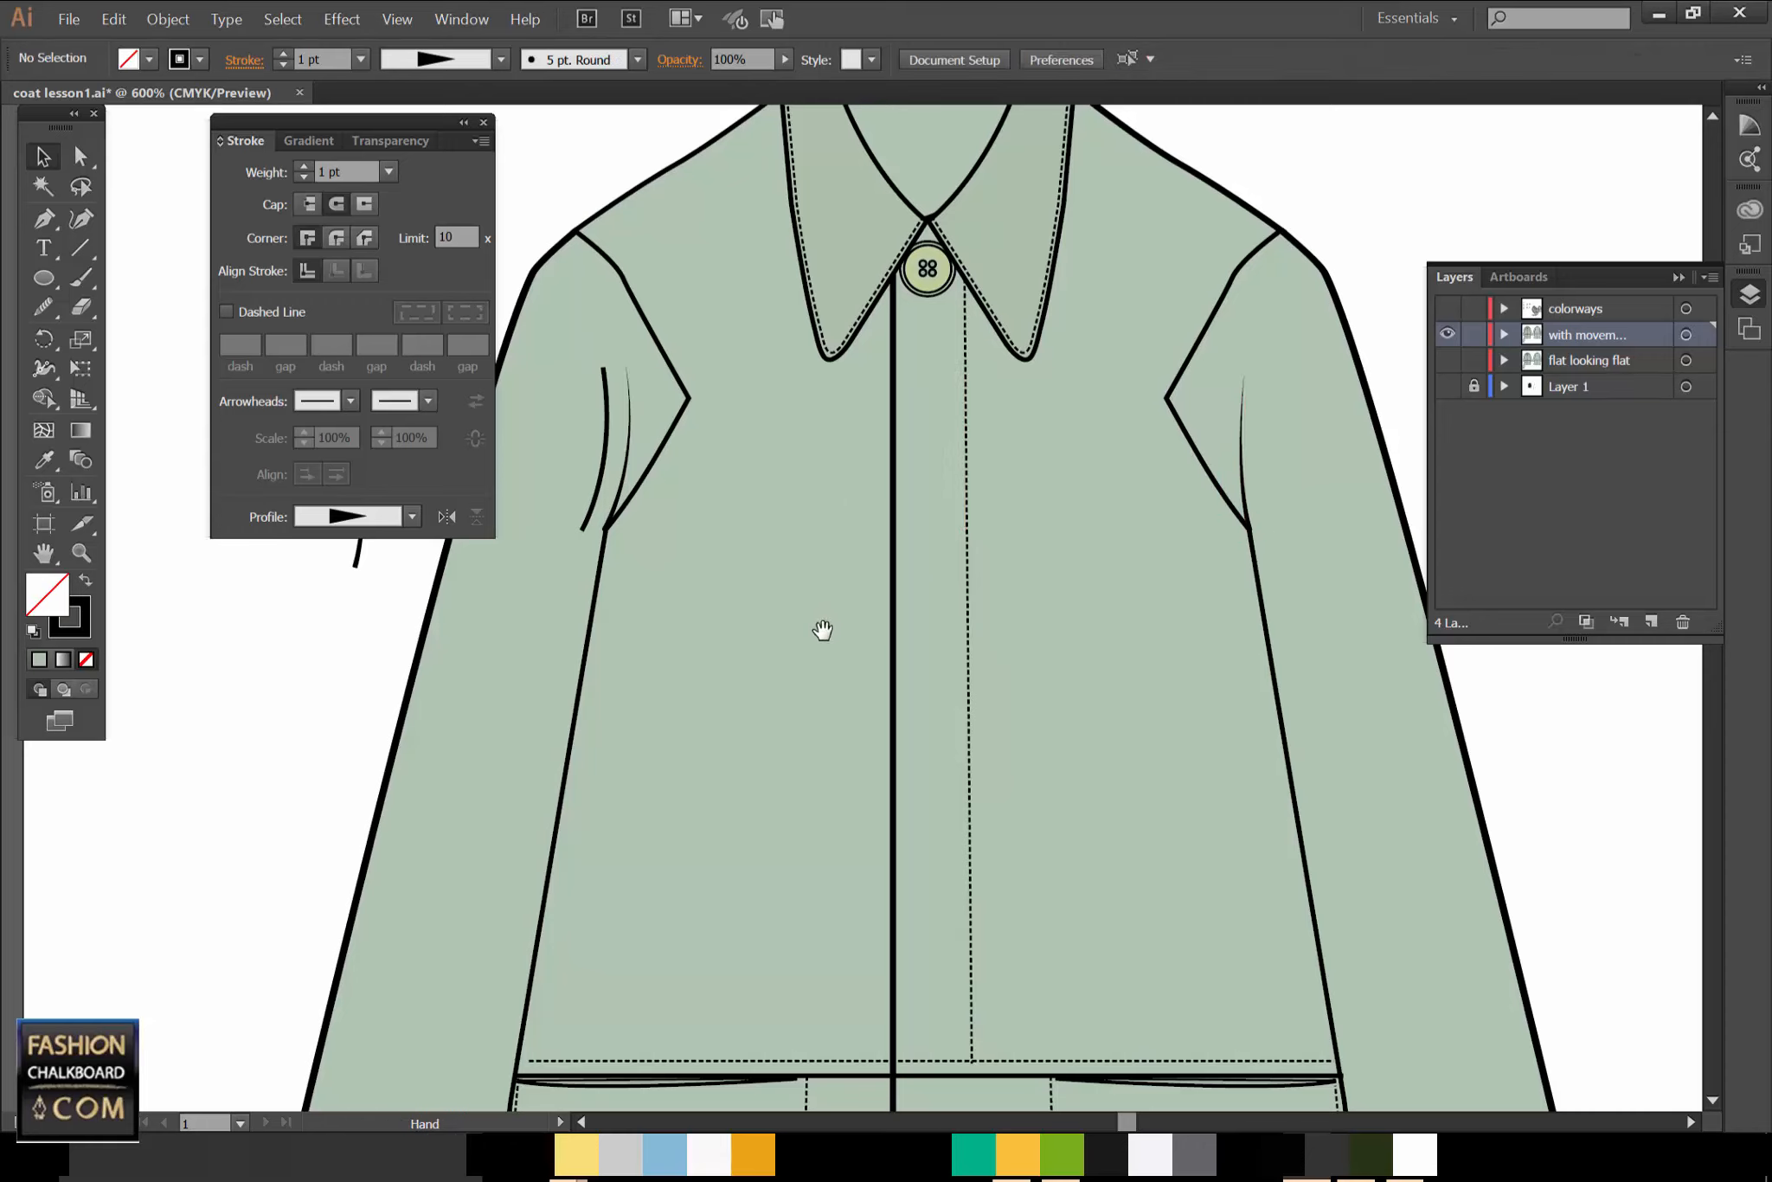
pyautogui.moveTo(823, 632); pyautogui.dragTo(961, 567)
pyautogui.click(747, 361)
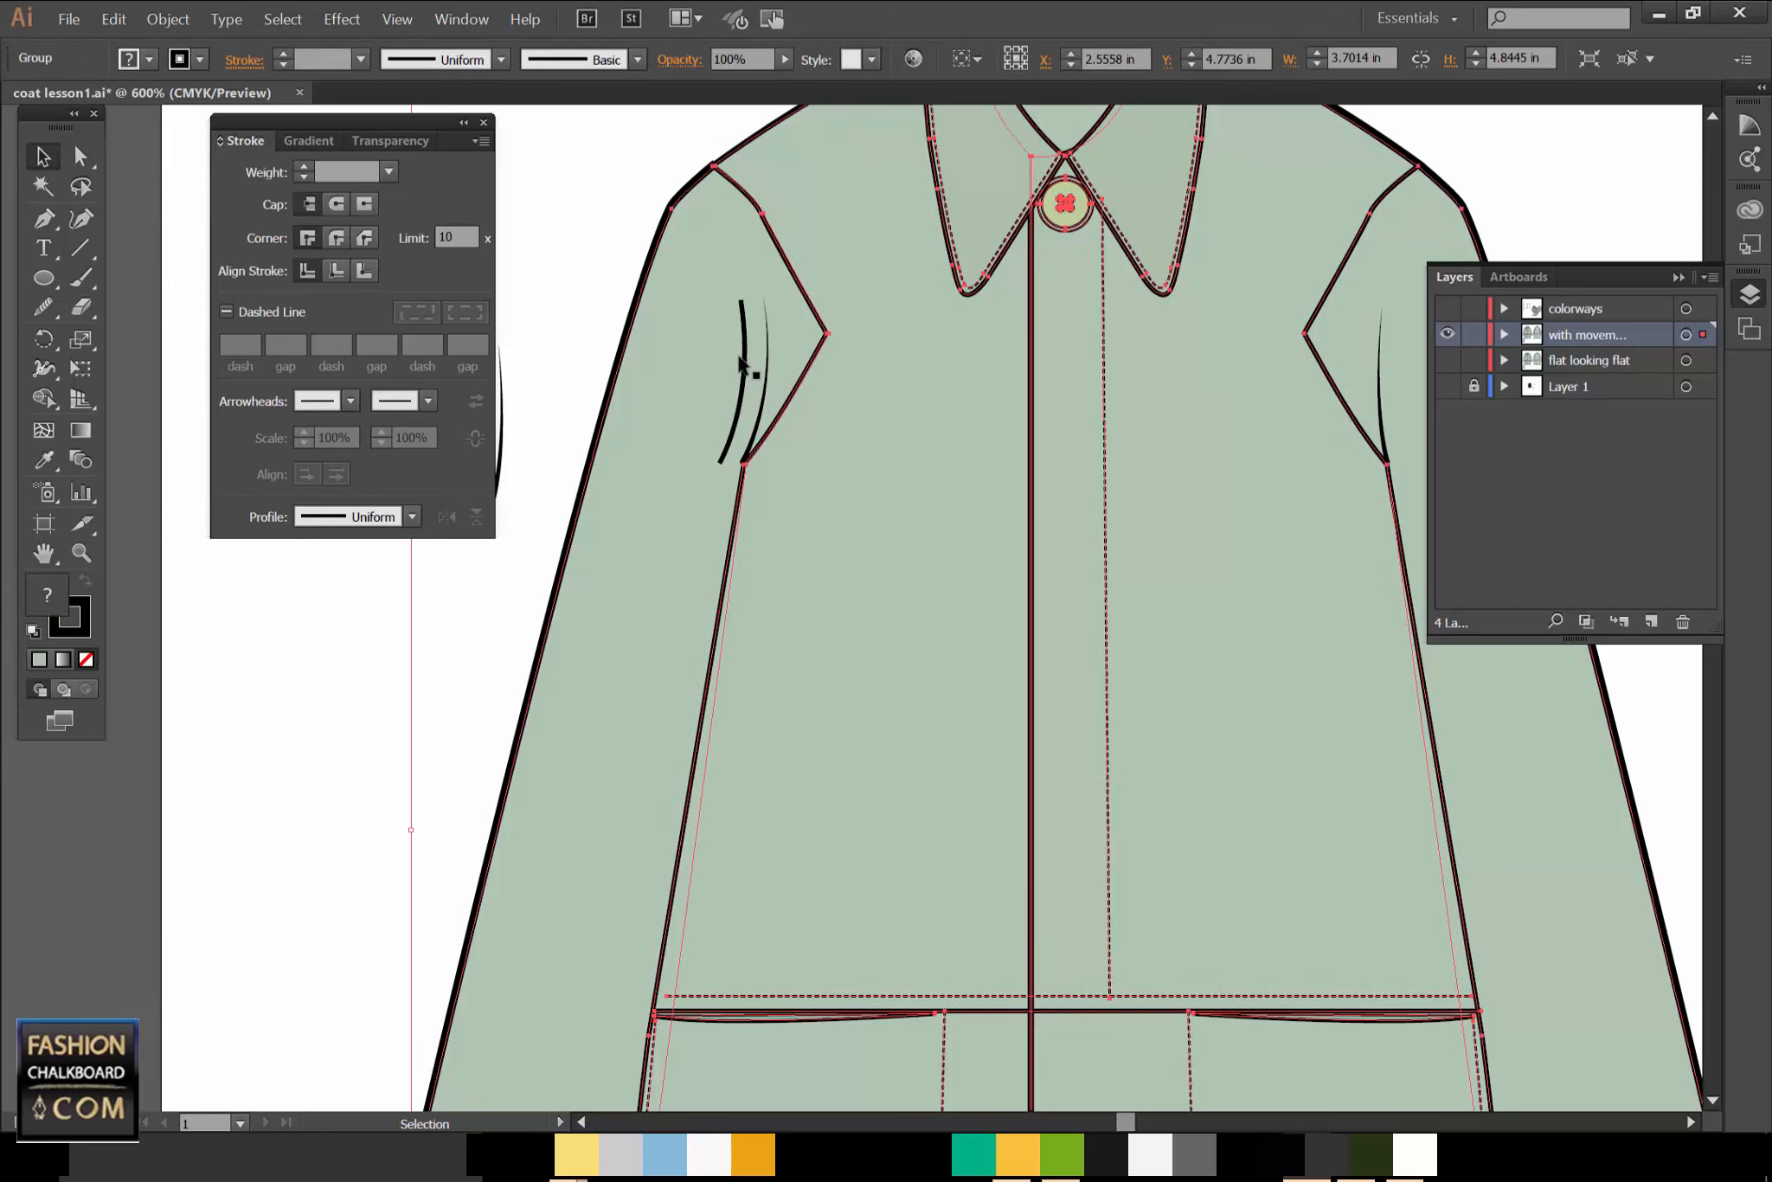
pyautogui.doubleClick(746, 360)
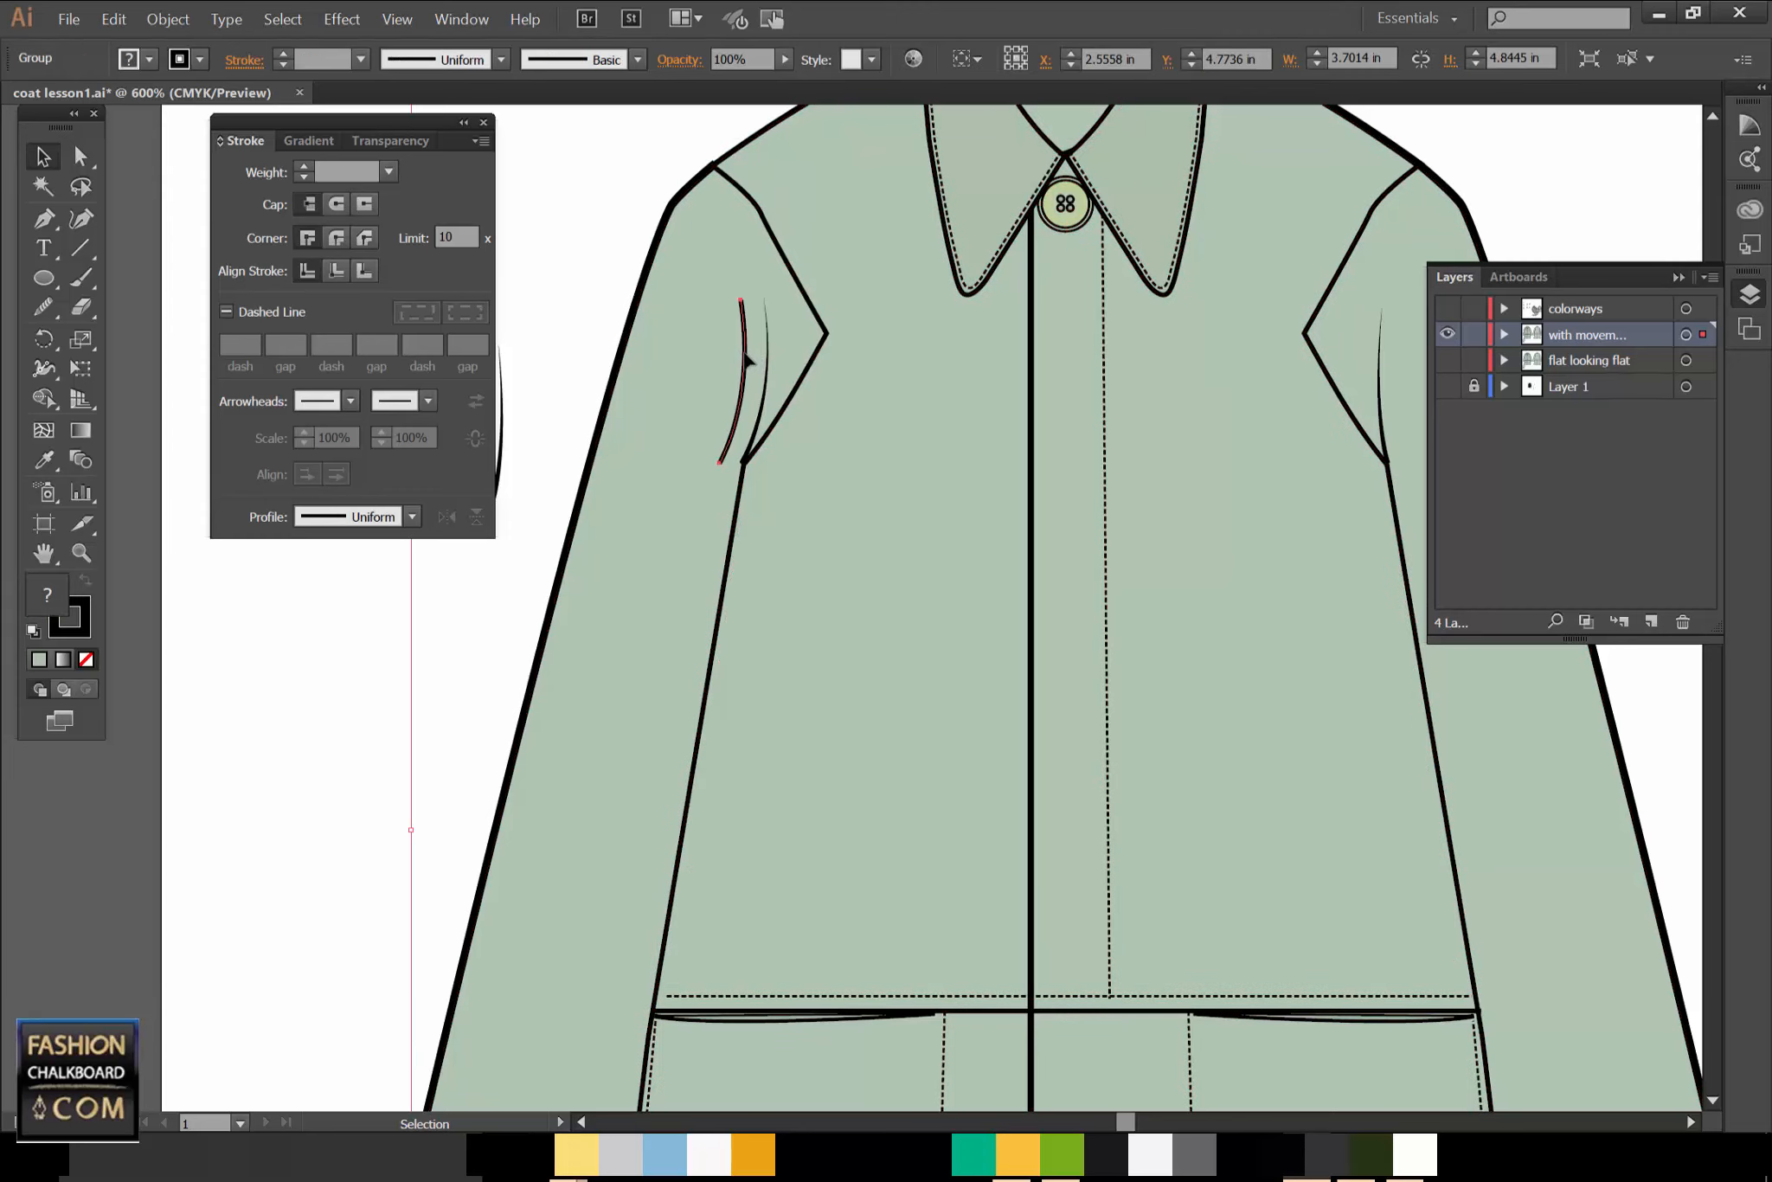
pyautogui.doubleClick(577, 240)
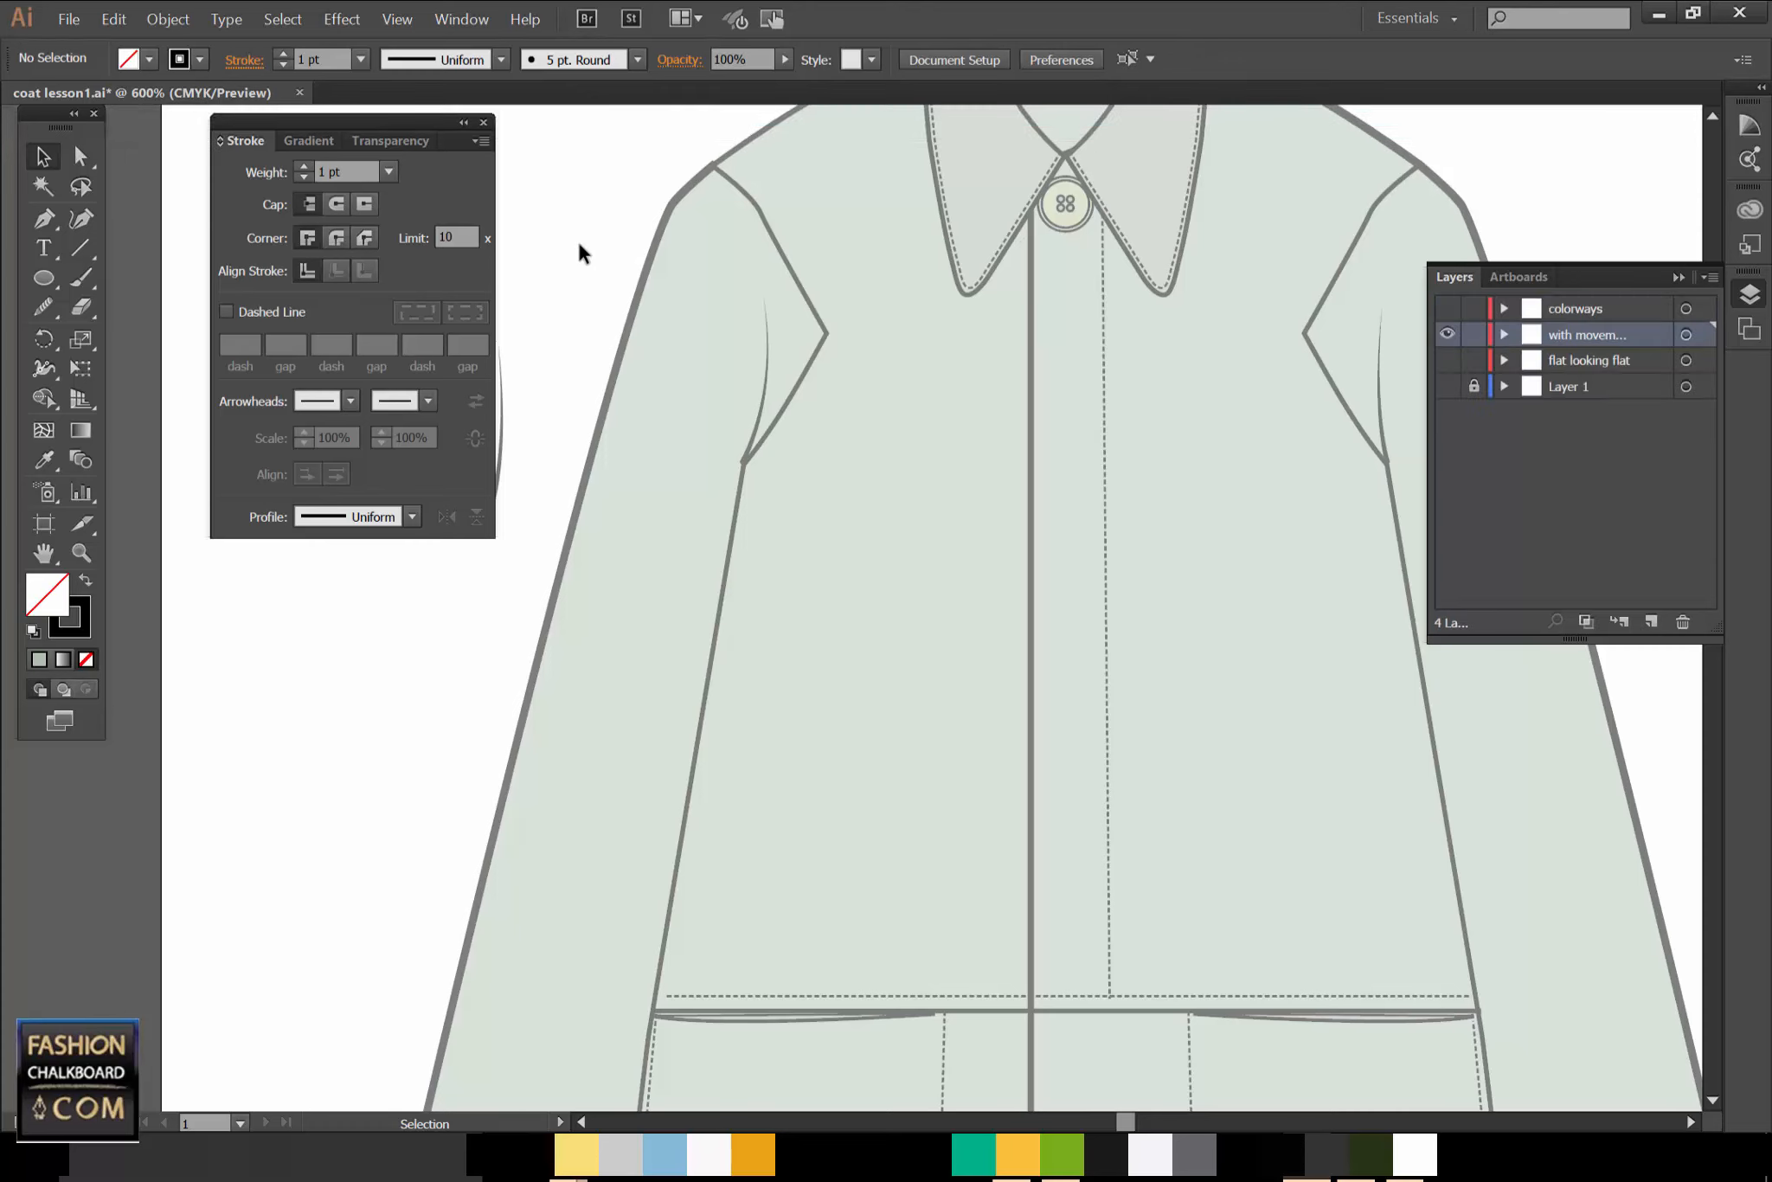
pyautogui.doubleClick(502, 425)
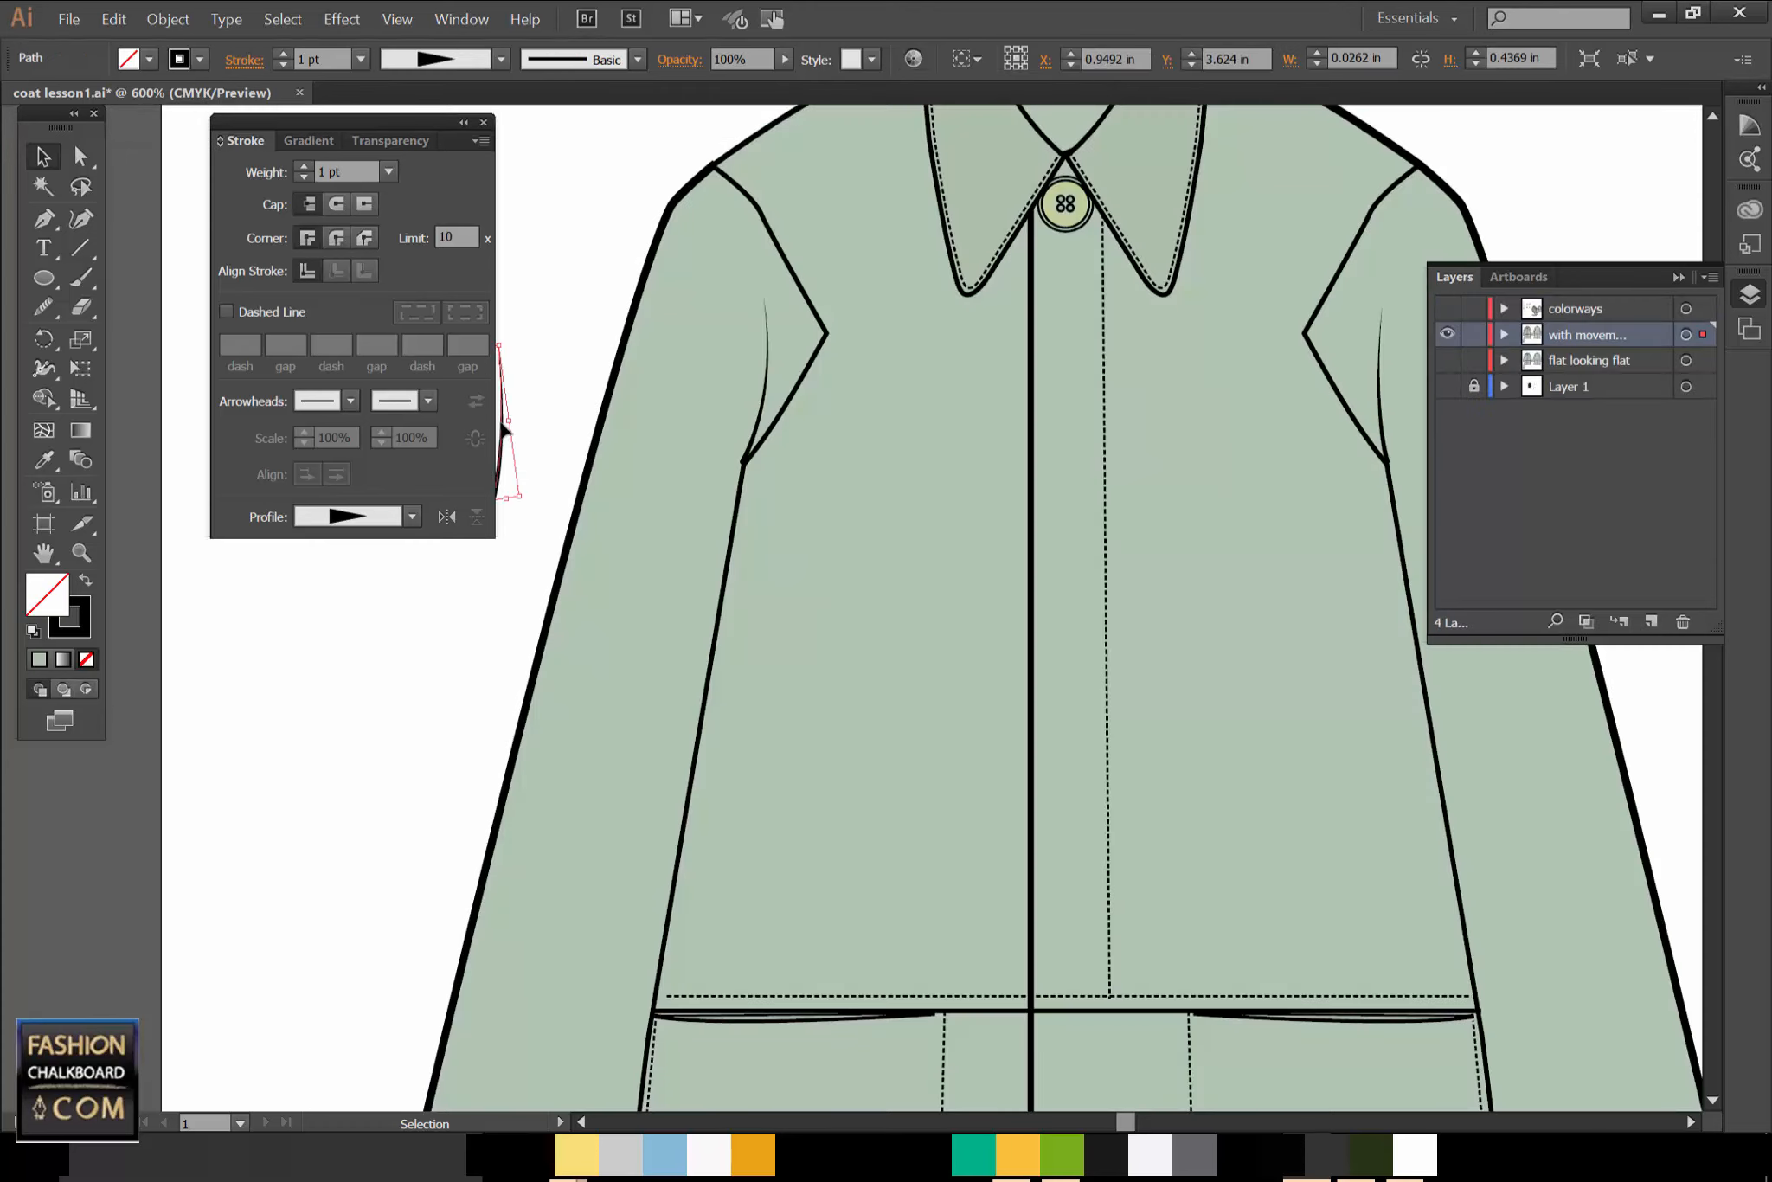
pyautogui.doubleClick(548, 400)
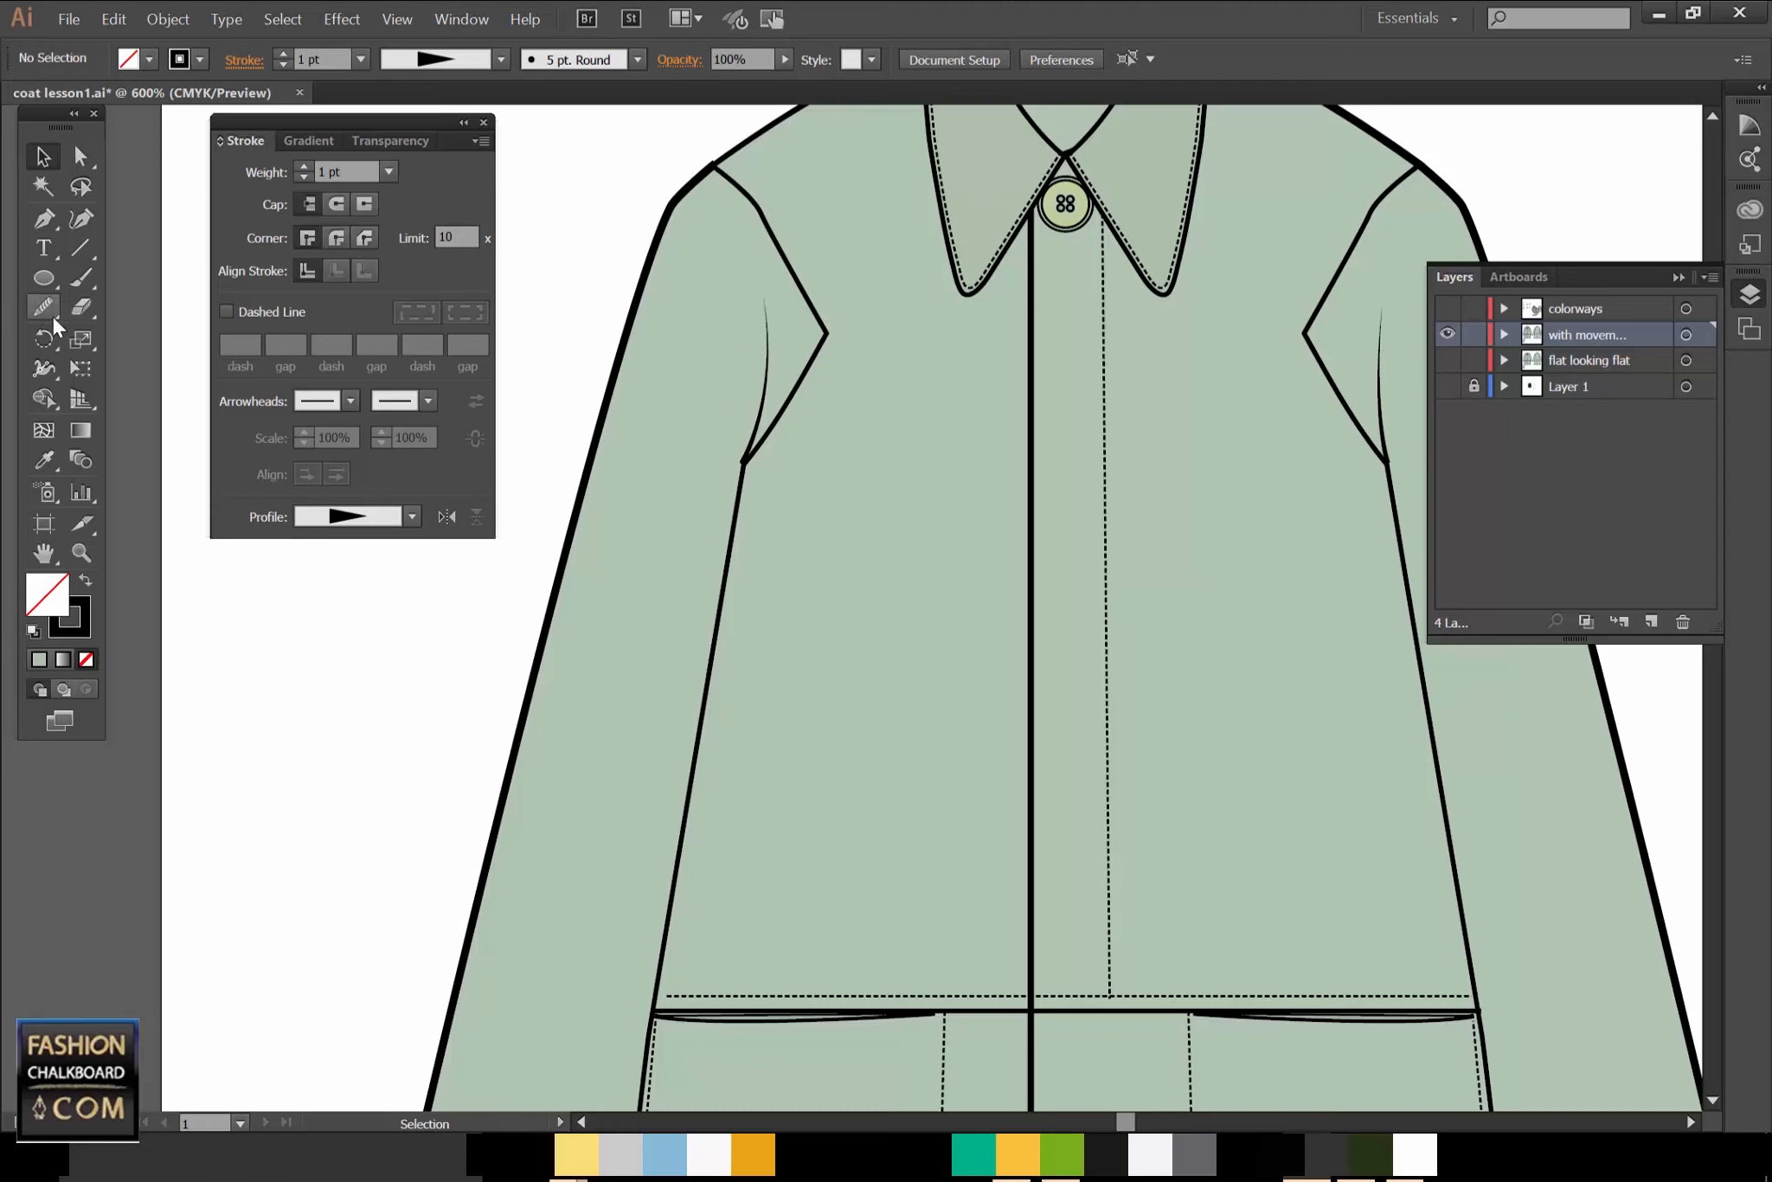
# Draw a curved drape line with the Pen tool from the front hem seam up toward the right armhole.
pyautogui.click(51, 215)
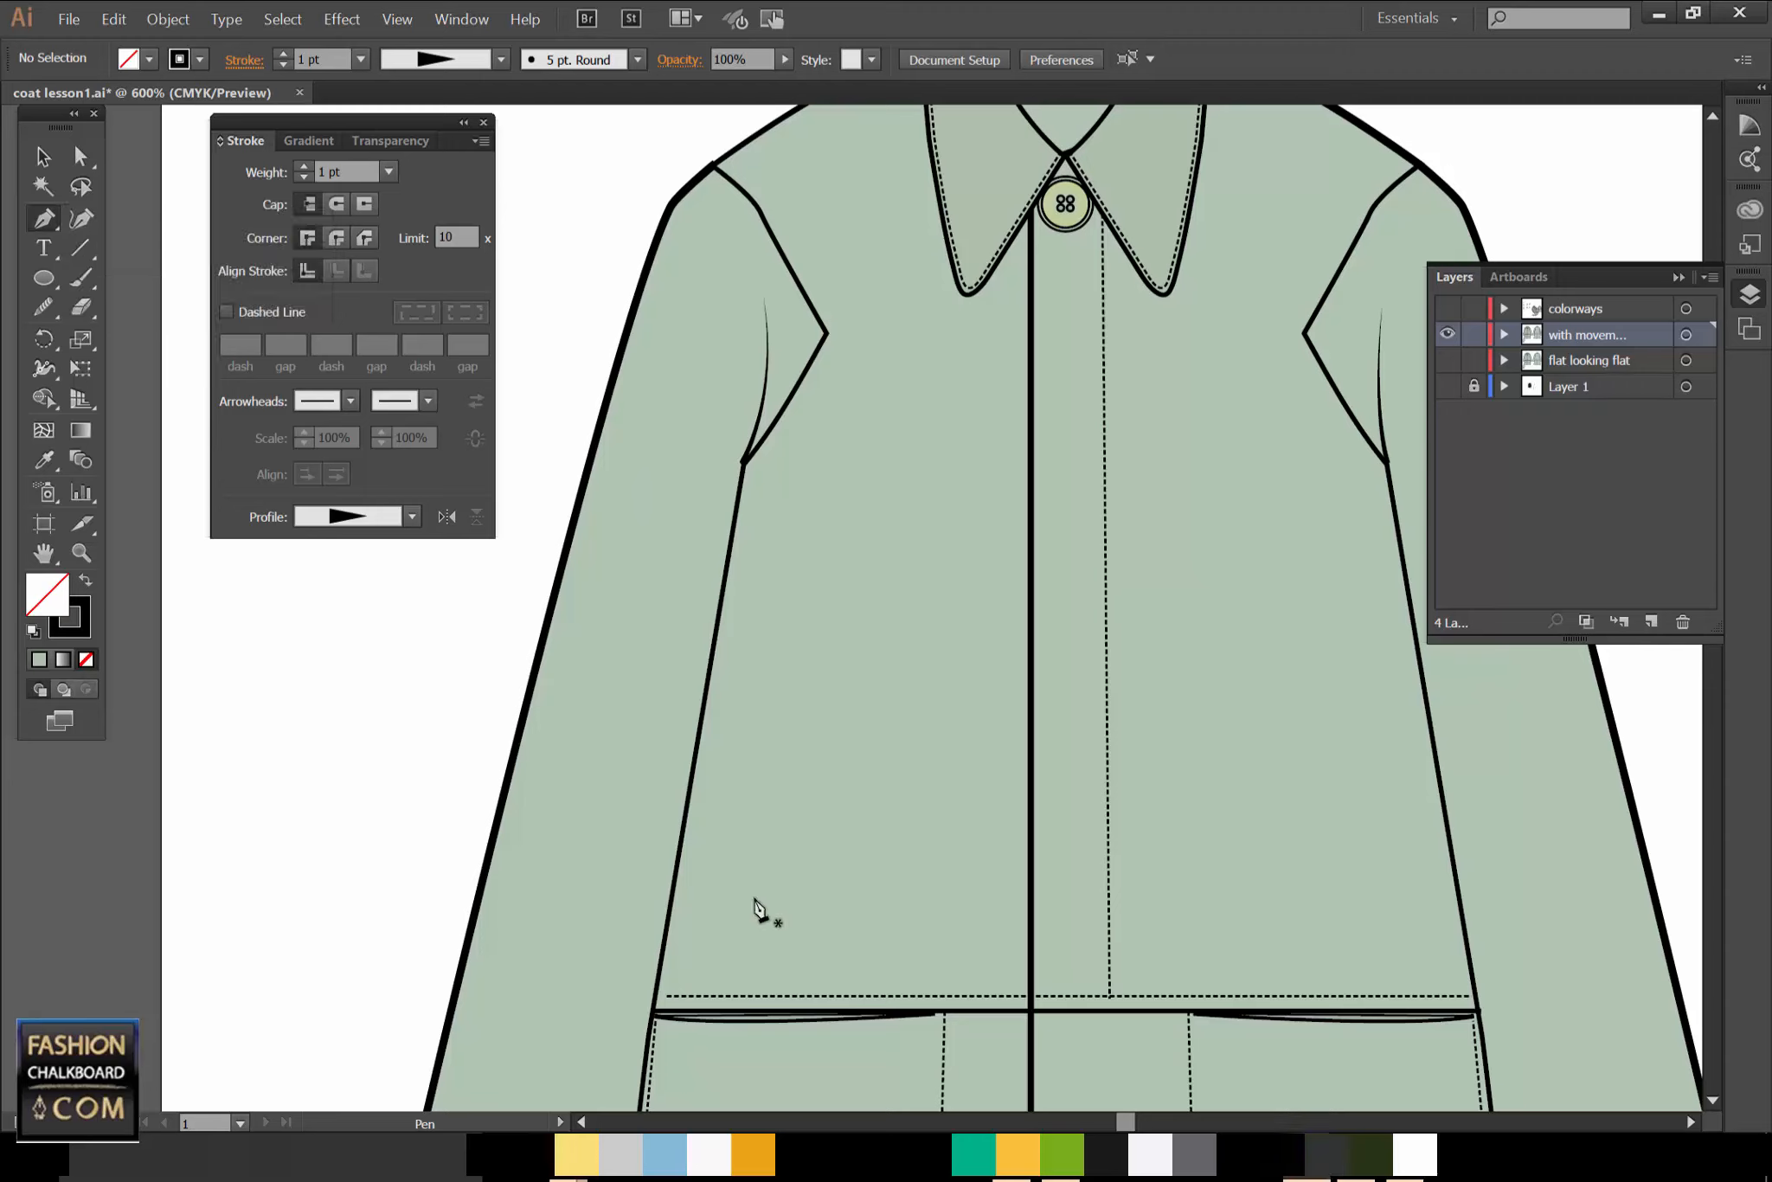
pyautogui.click(660, 986)
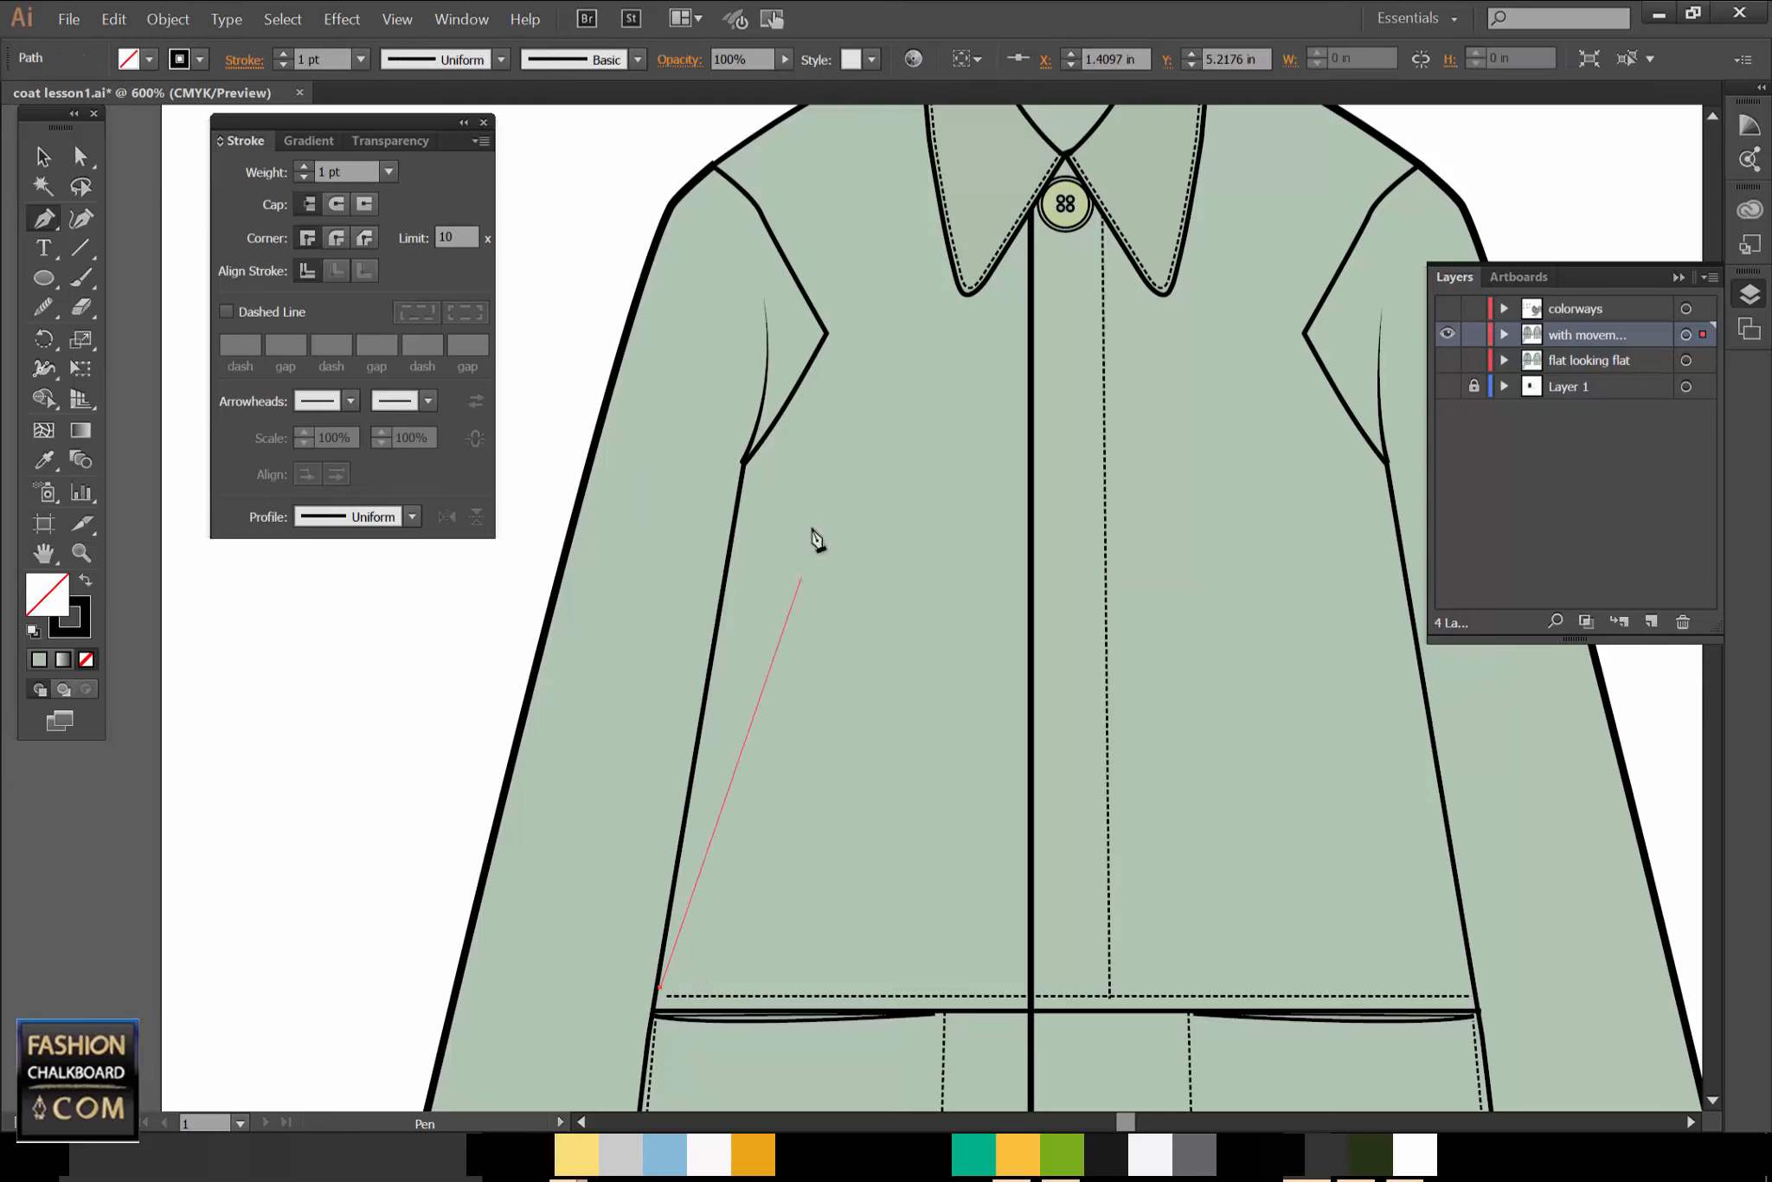
pyautogui.moveTo(813, 521)
pyautogui.mouseDown()
pyautogui.moveTo(809, 394)
pyautogui.moveTo(836, 273)
pyautogui.mouseUp()
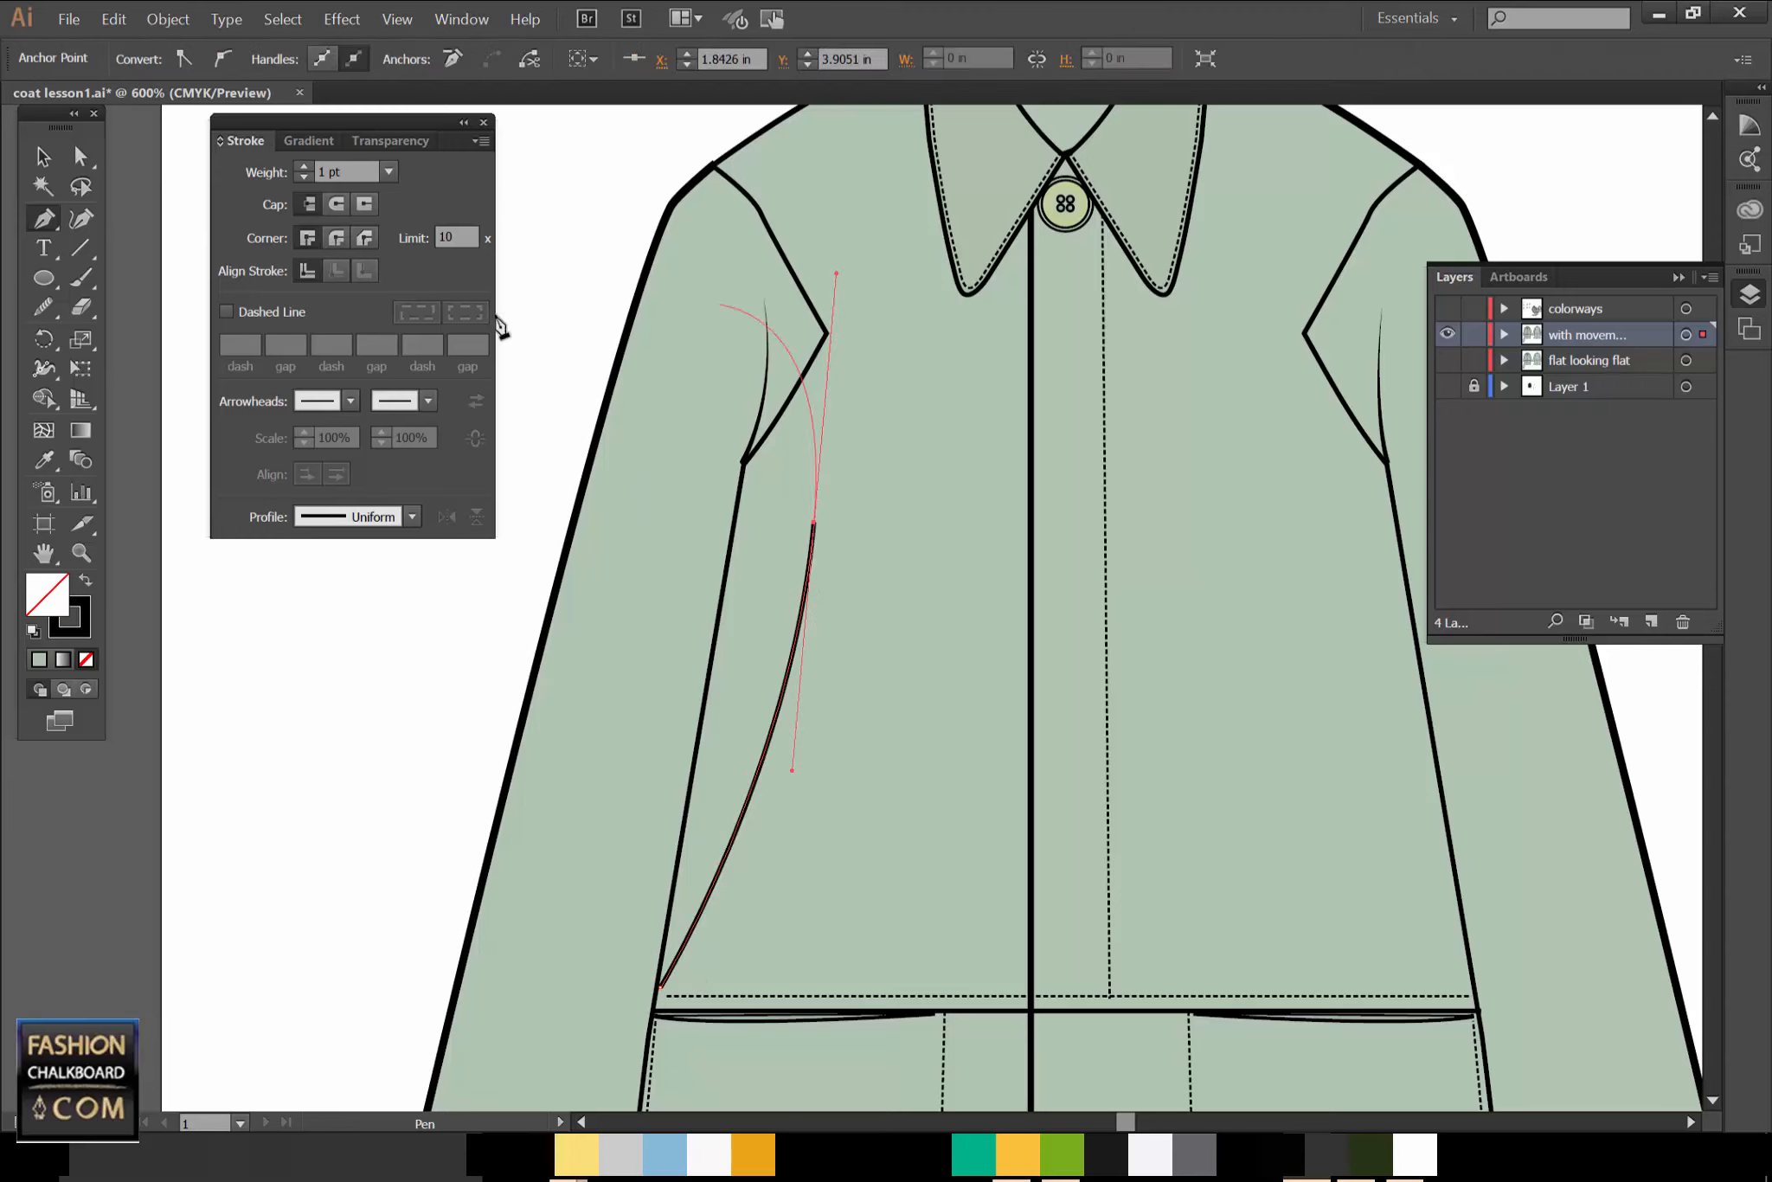
pyautogui.click(44, 156)
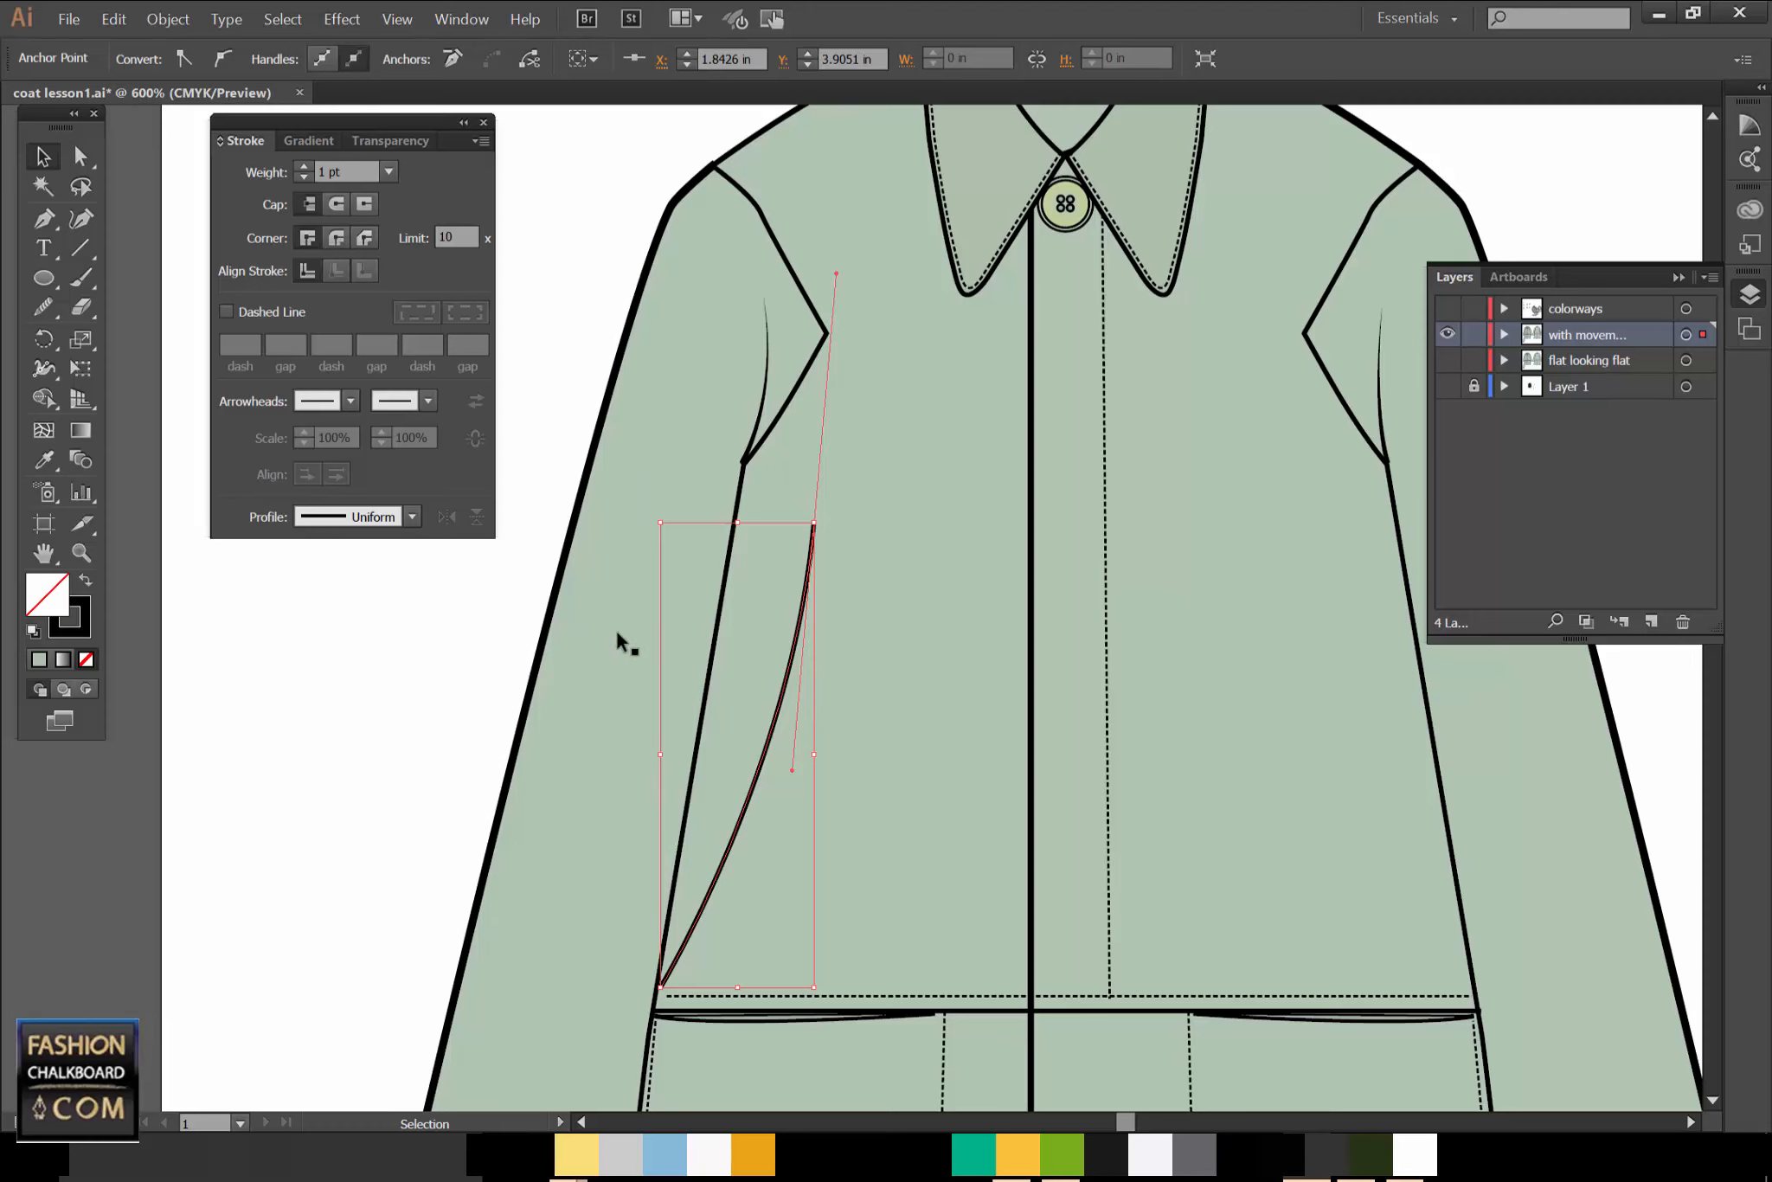
pyautogui.click(456, 640)
pyautogui.moveTo(763, 764); pyautogui.dragTo(750, 770)
pyautogui.hotkey('ctrl', 'z')
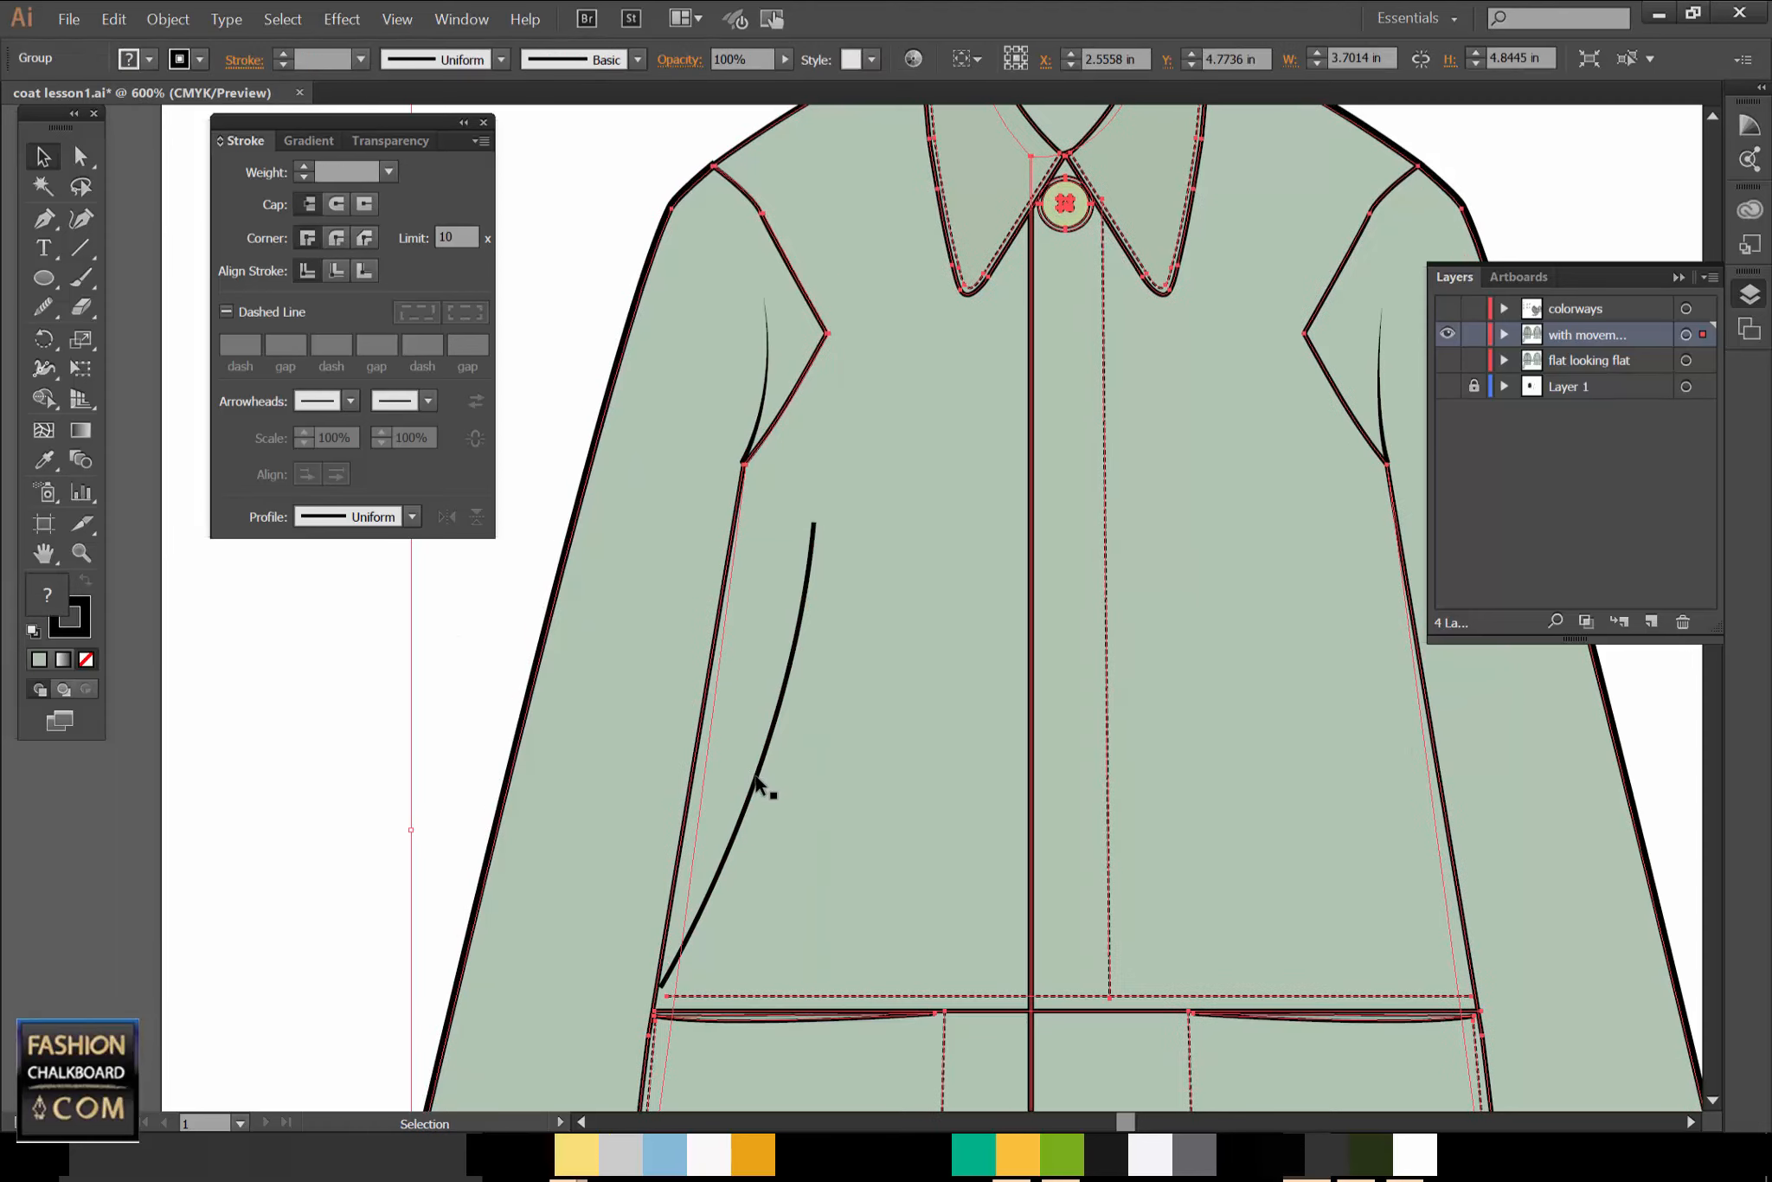
# Copy the sleeve curve's stroke style onto the new drape line with the Eyedropper.
pyautogui.click(756, 783)
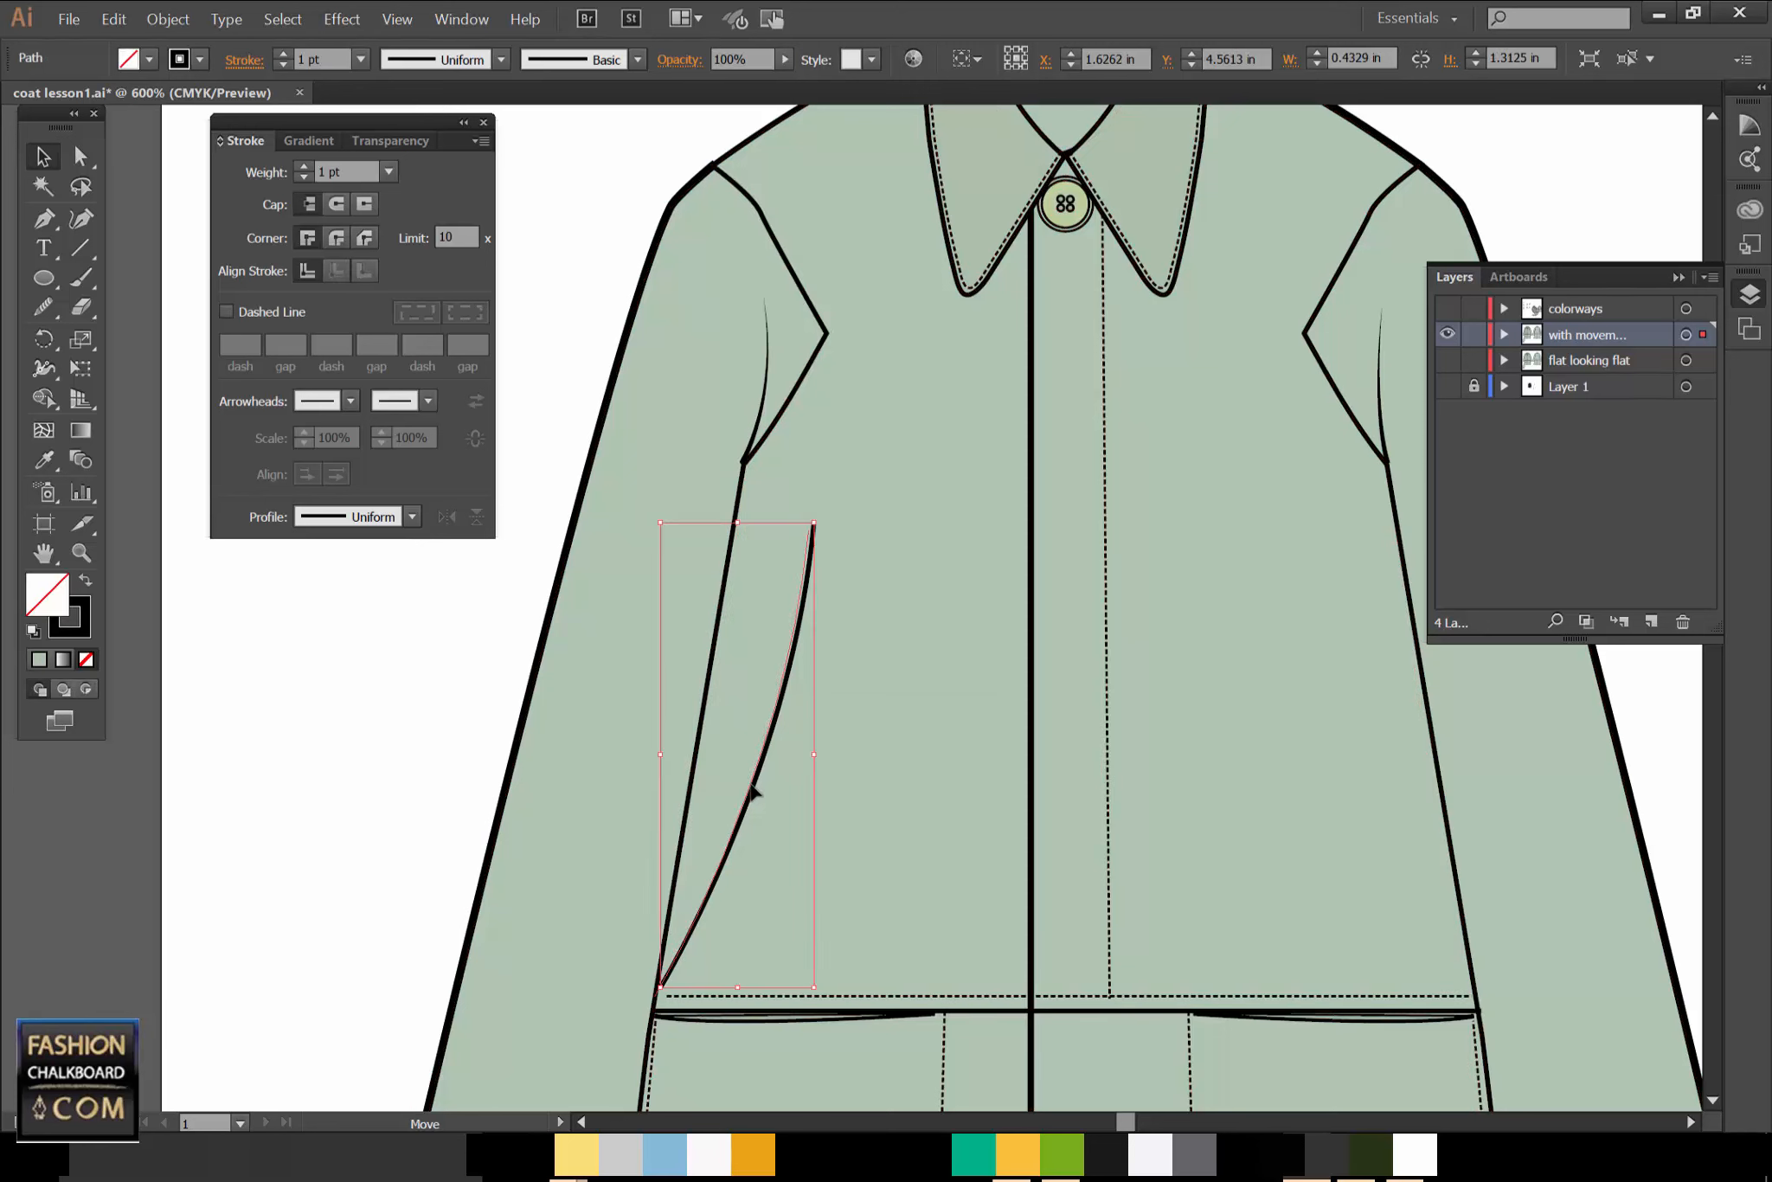
pyautogui.click(308, 709)
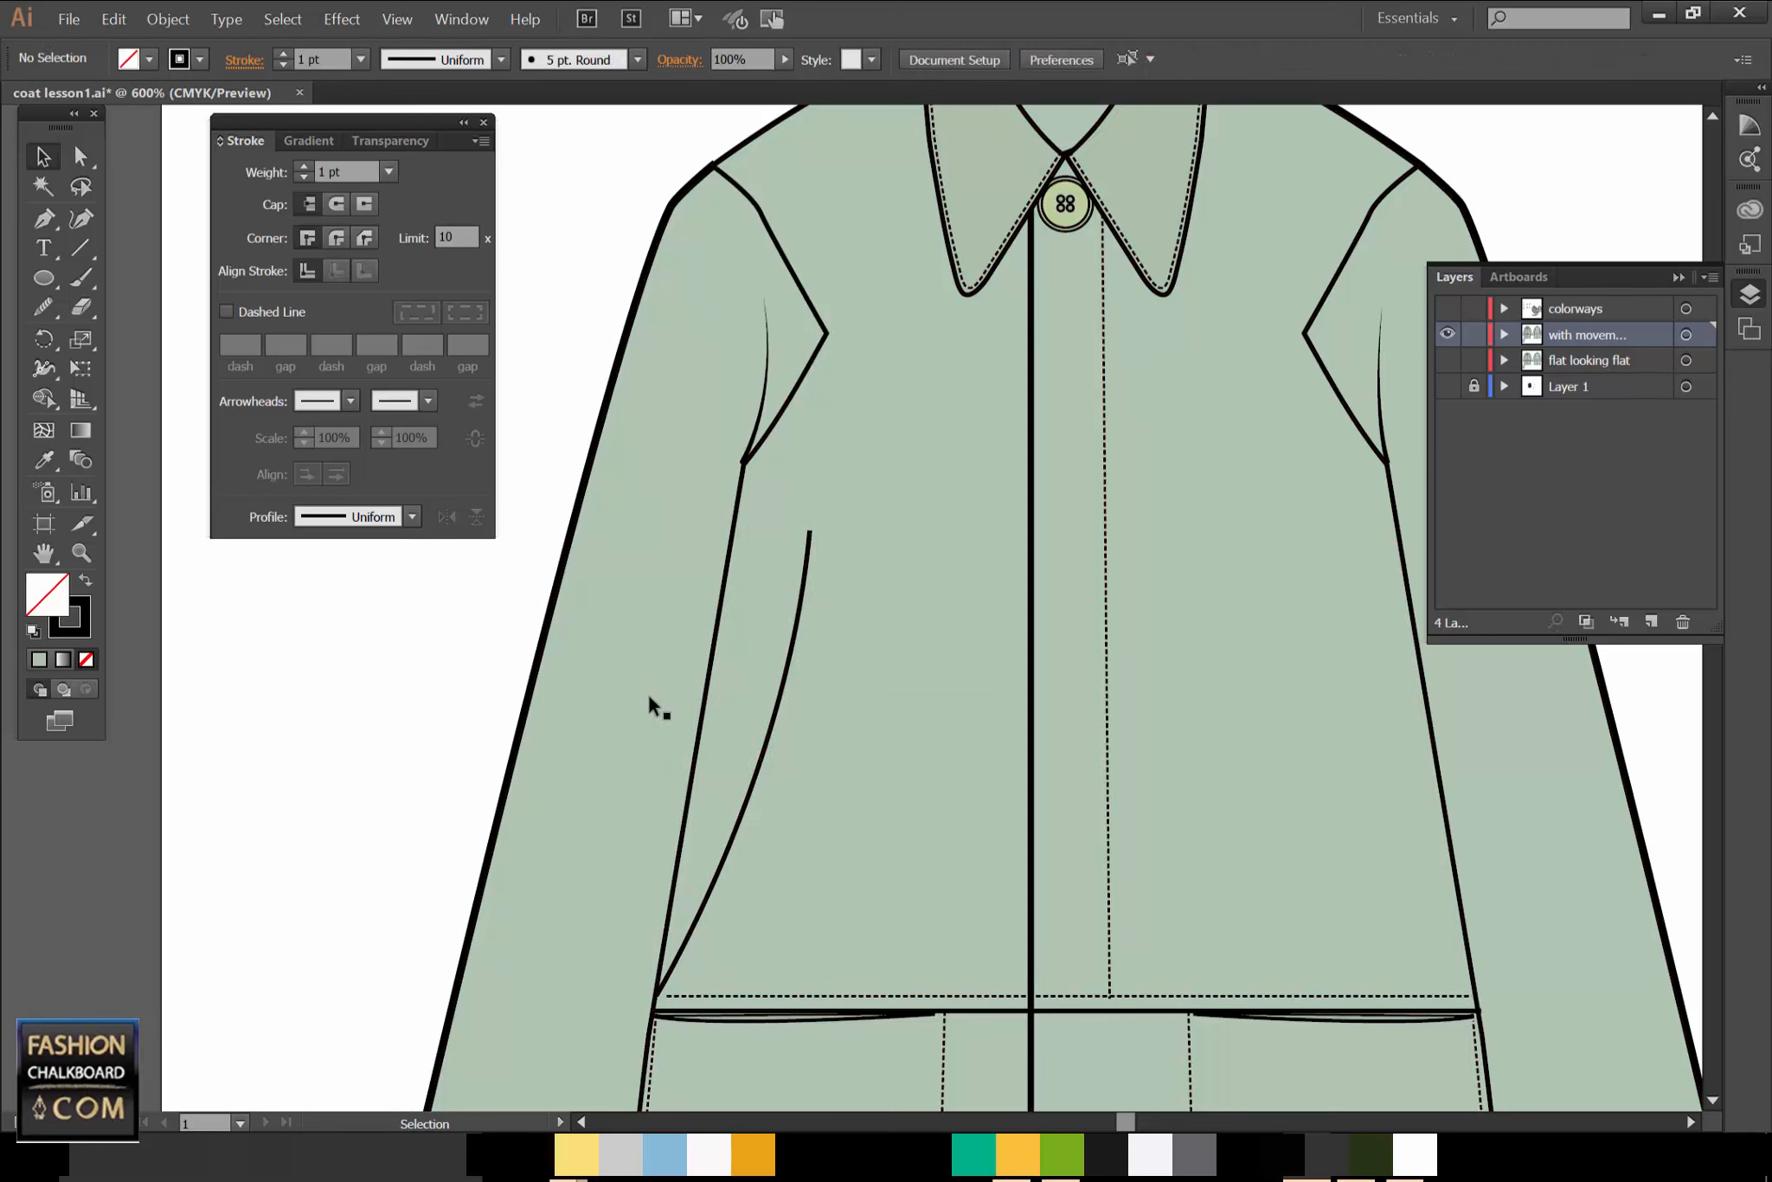
pyautogui.click(809, 587)
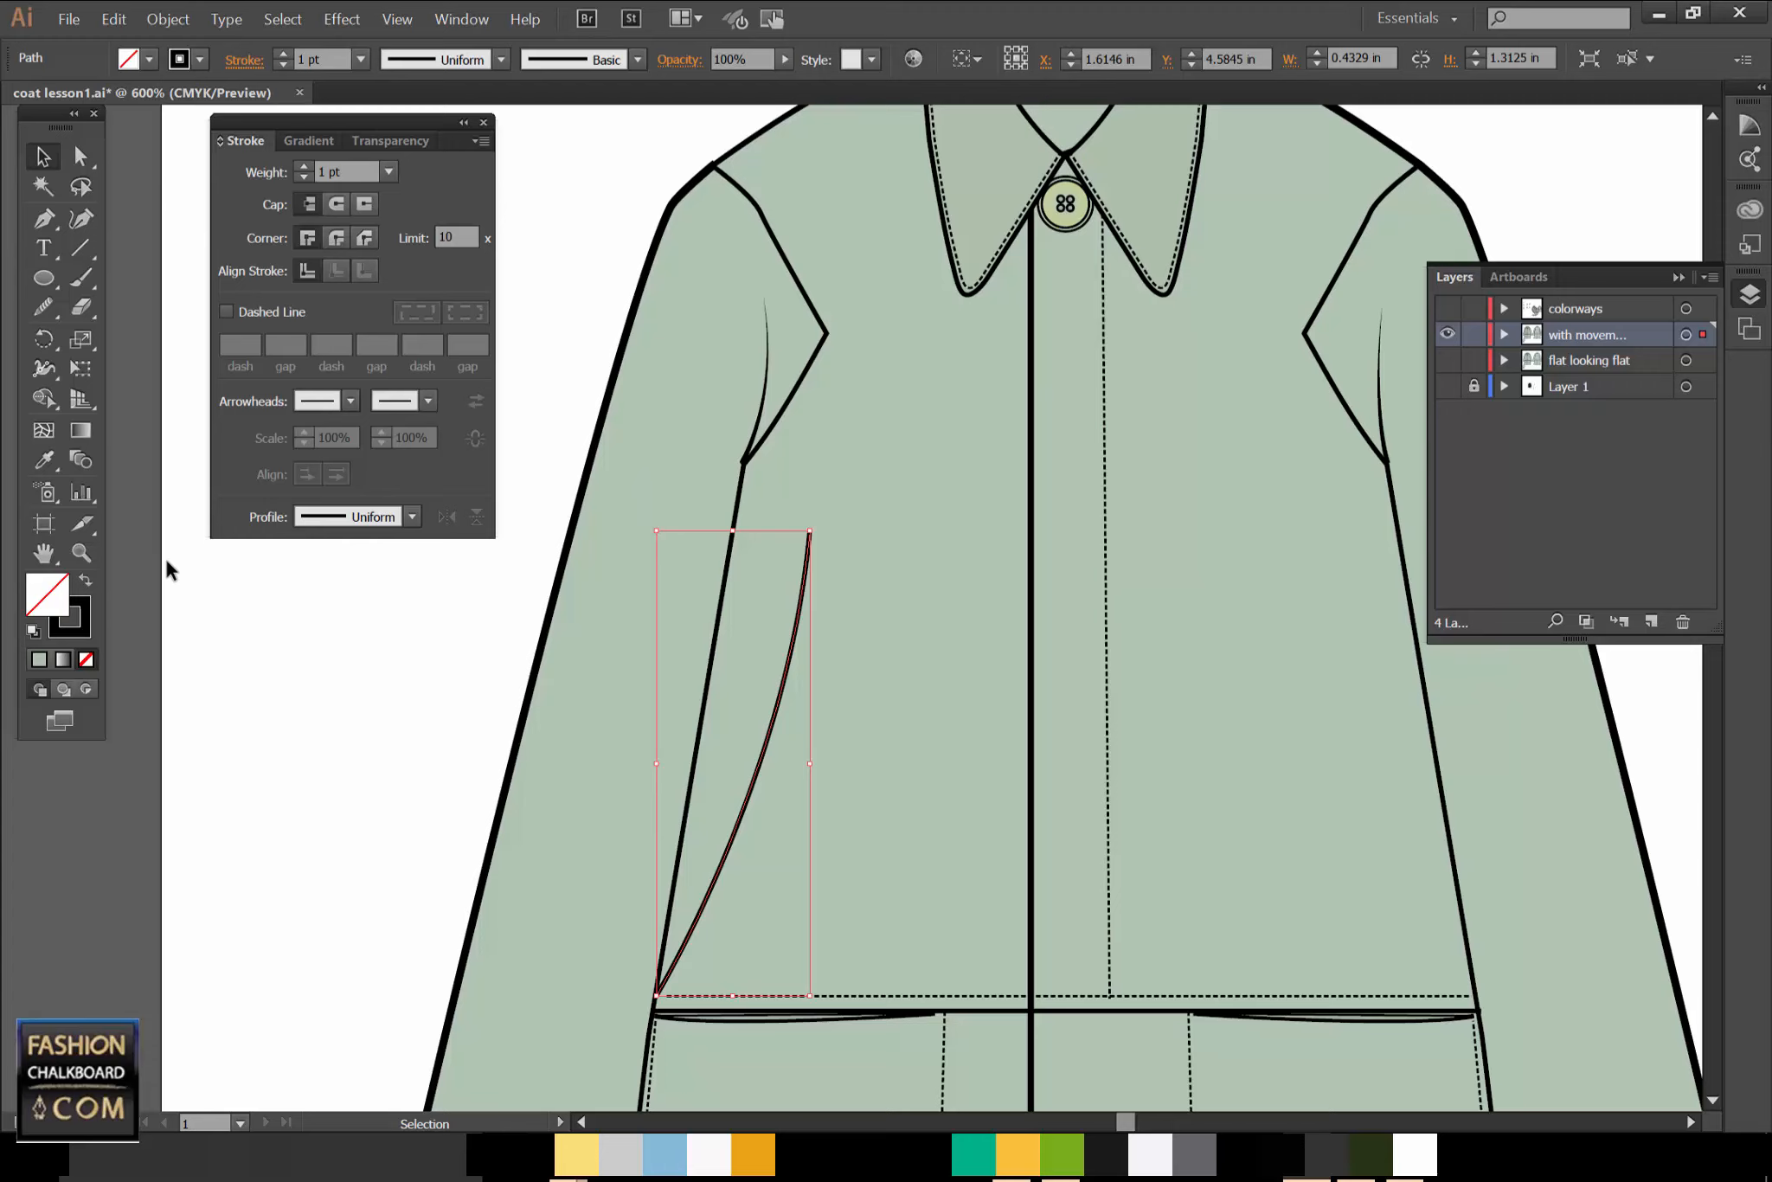
pyautogui.click(51, 464)
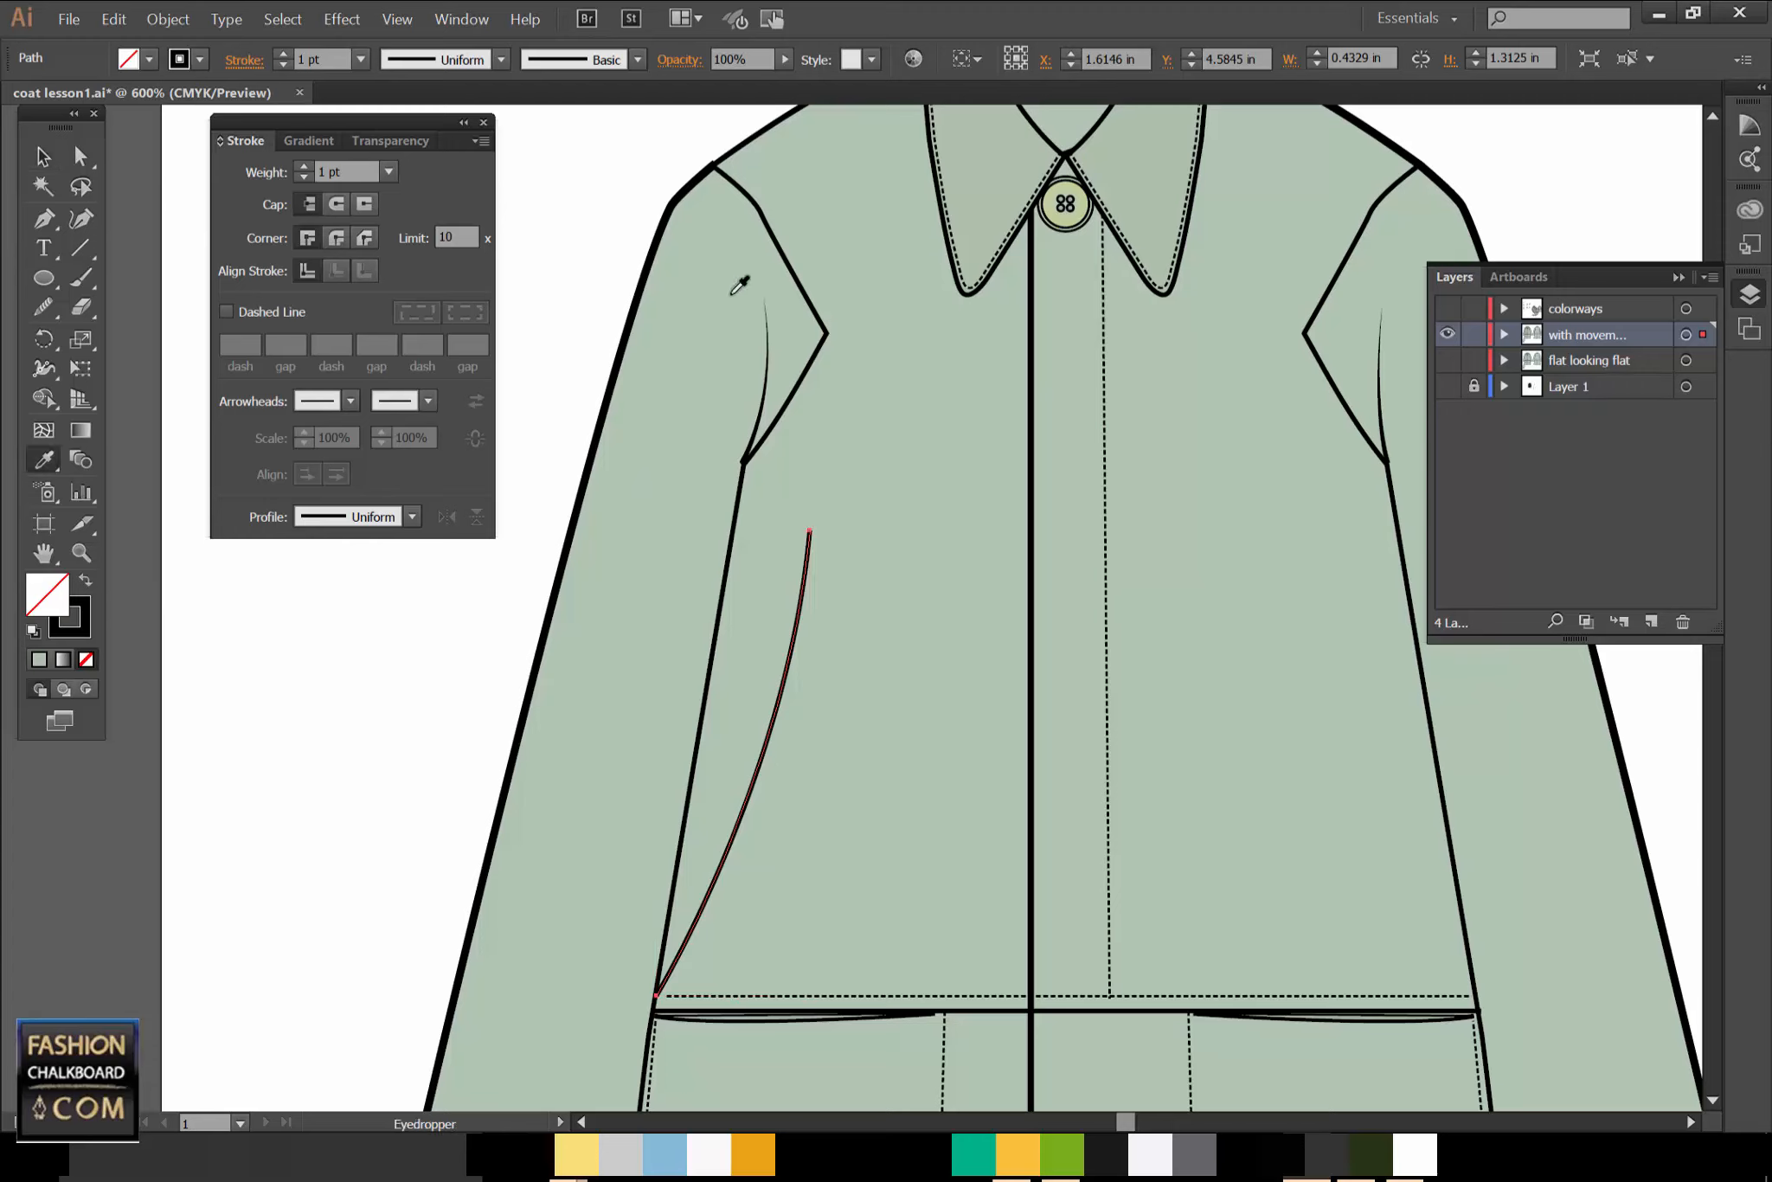
pyautogui.click(761, 417)
# Apply the tapered triangle width profile to the drape line.
pyautogui.click(412, 516)
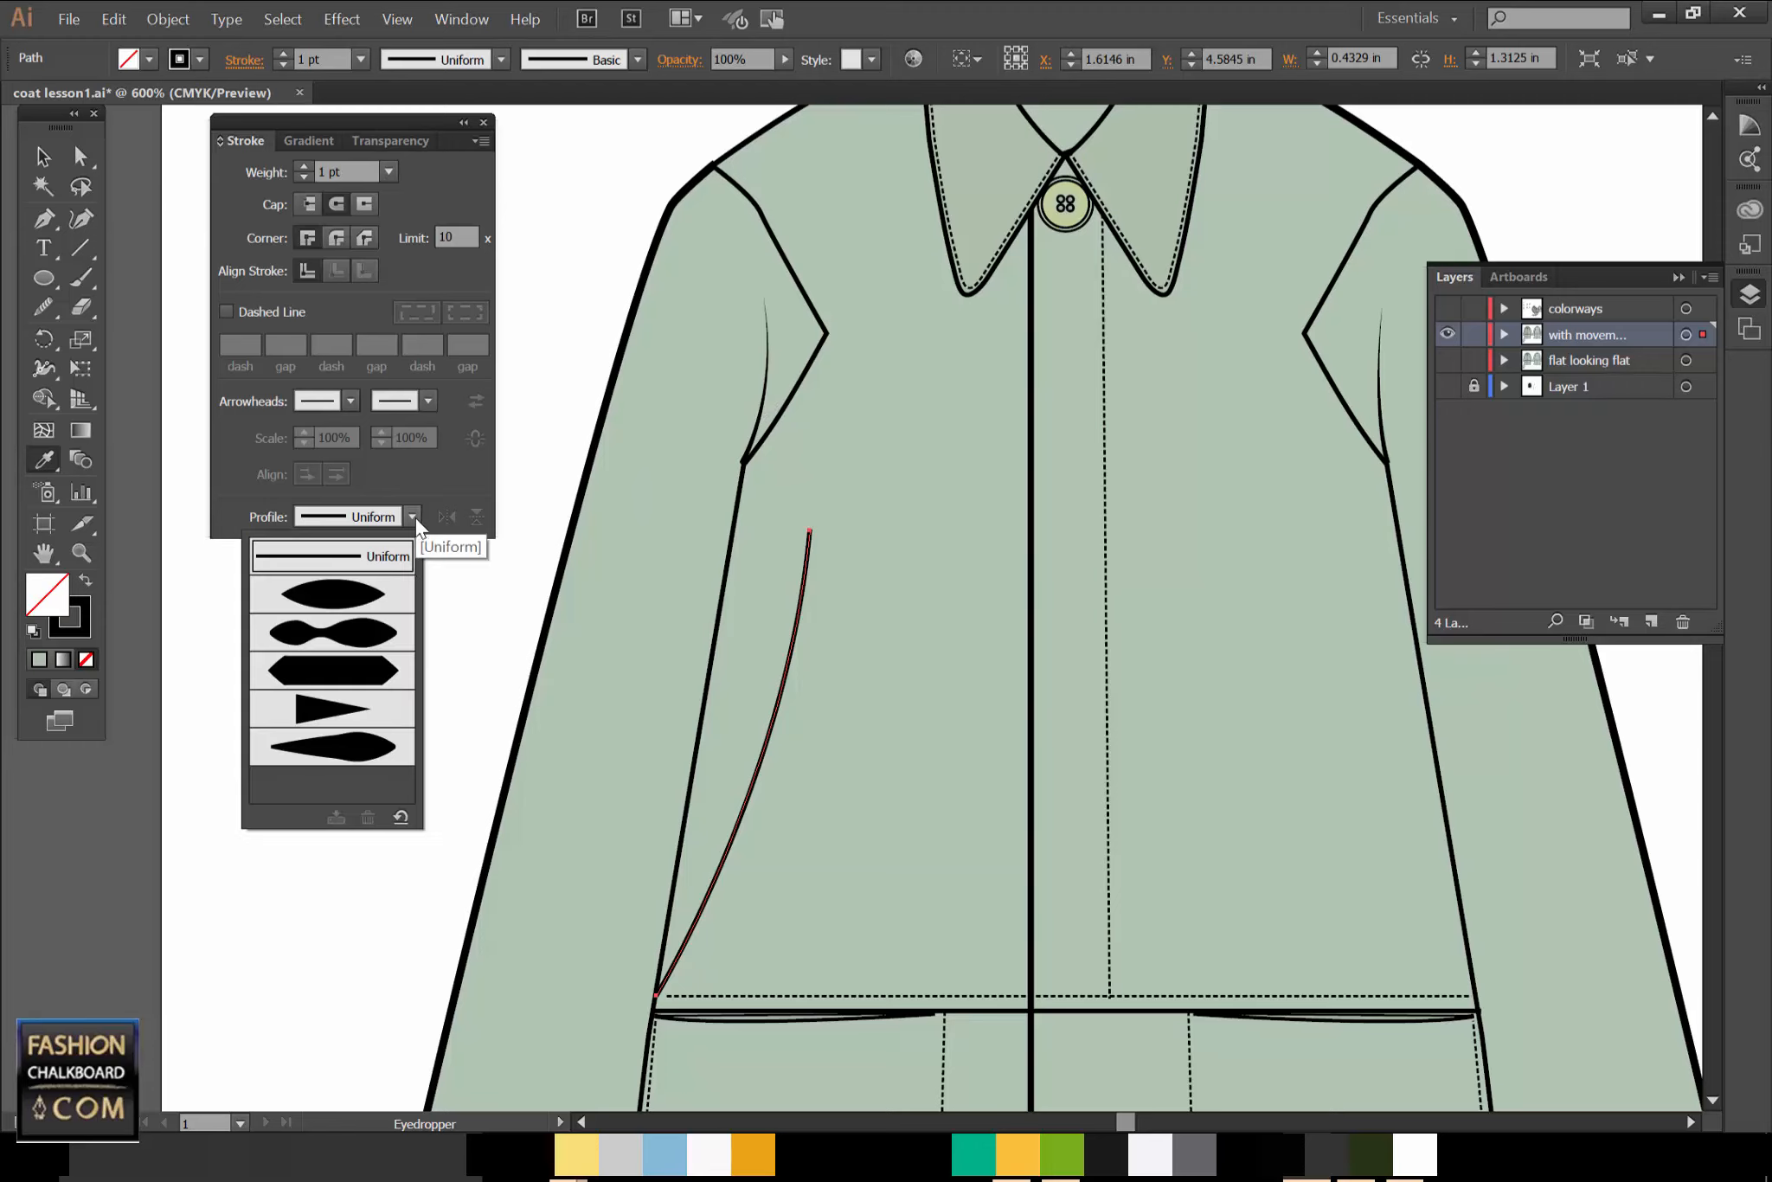
pyautogui.click(379, 709)
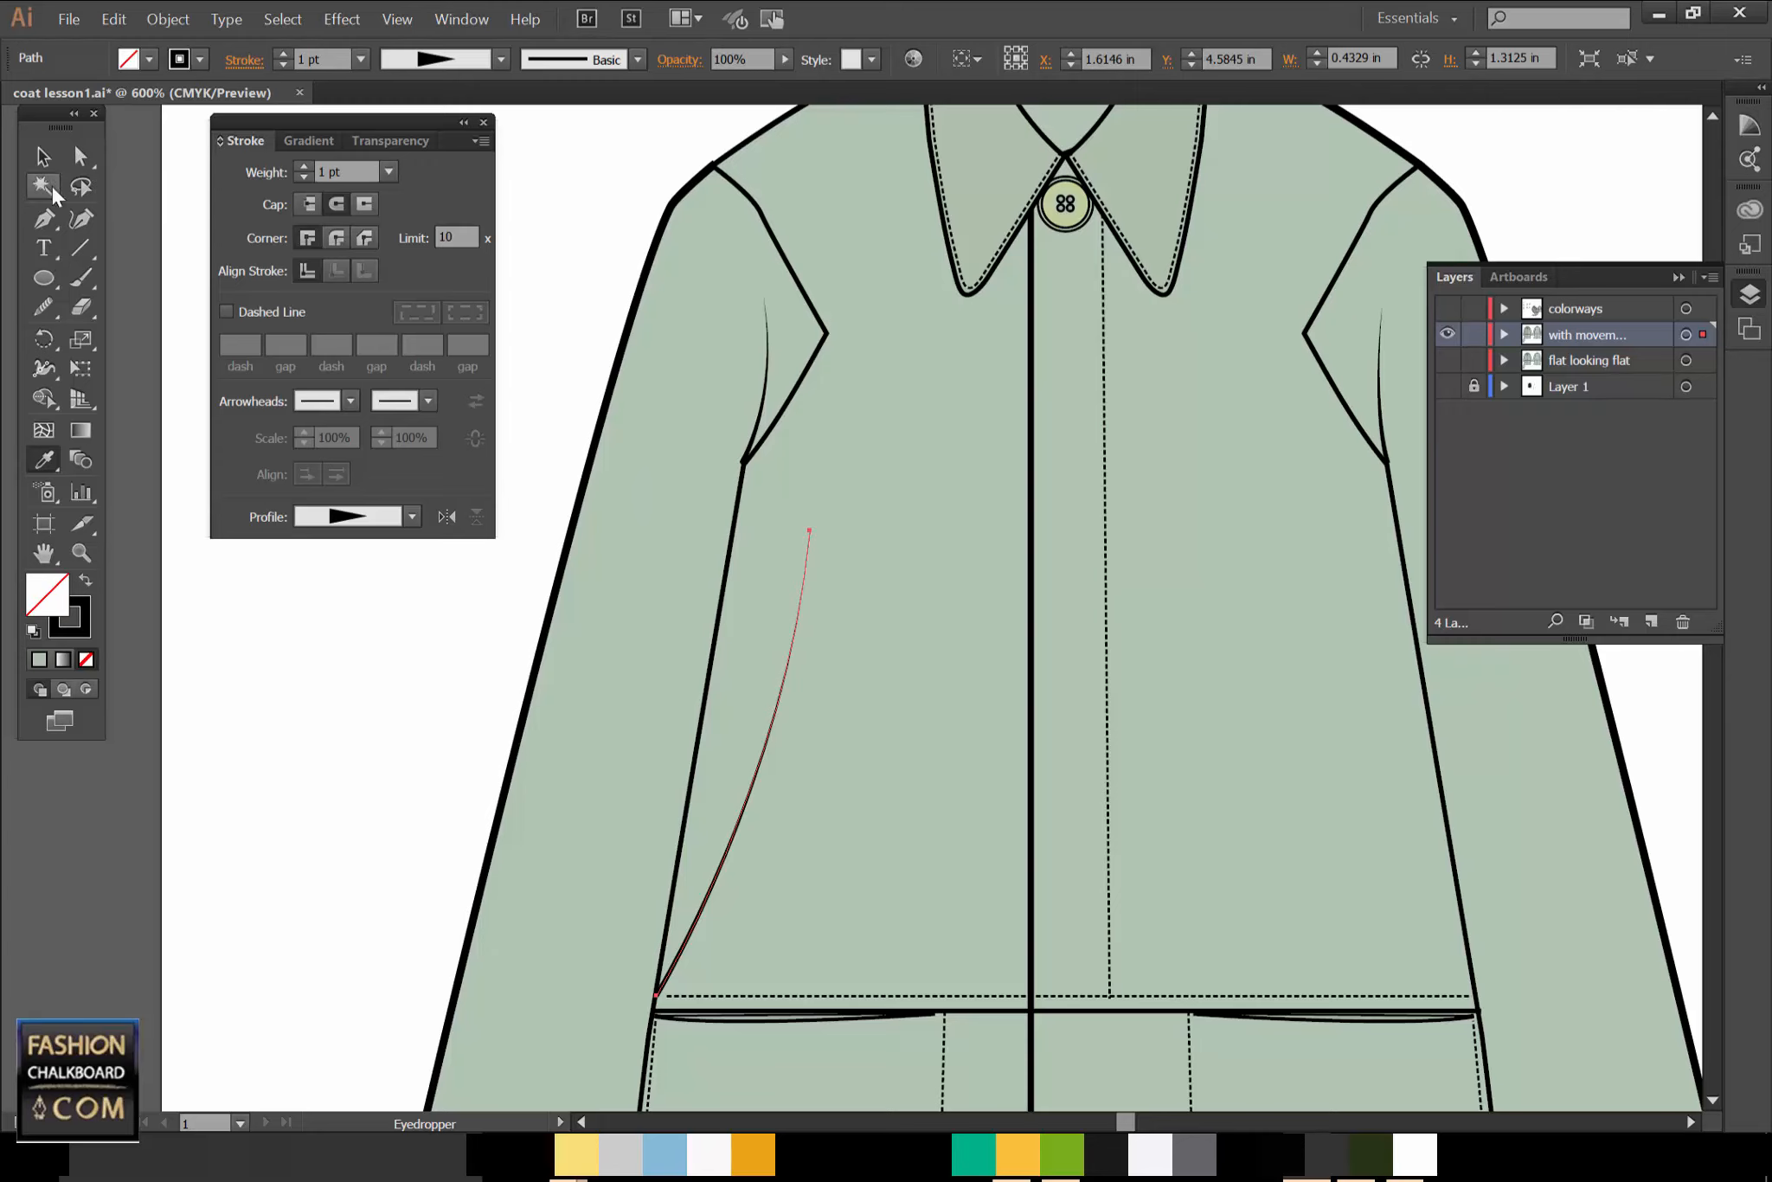
pyautogui.click(43, 157)
pyautogui.click(303, 724)
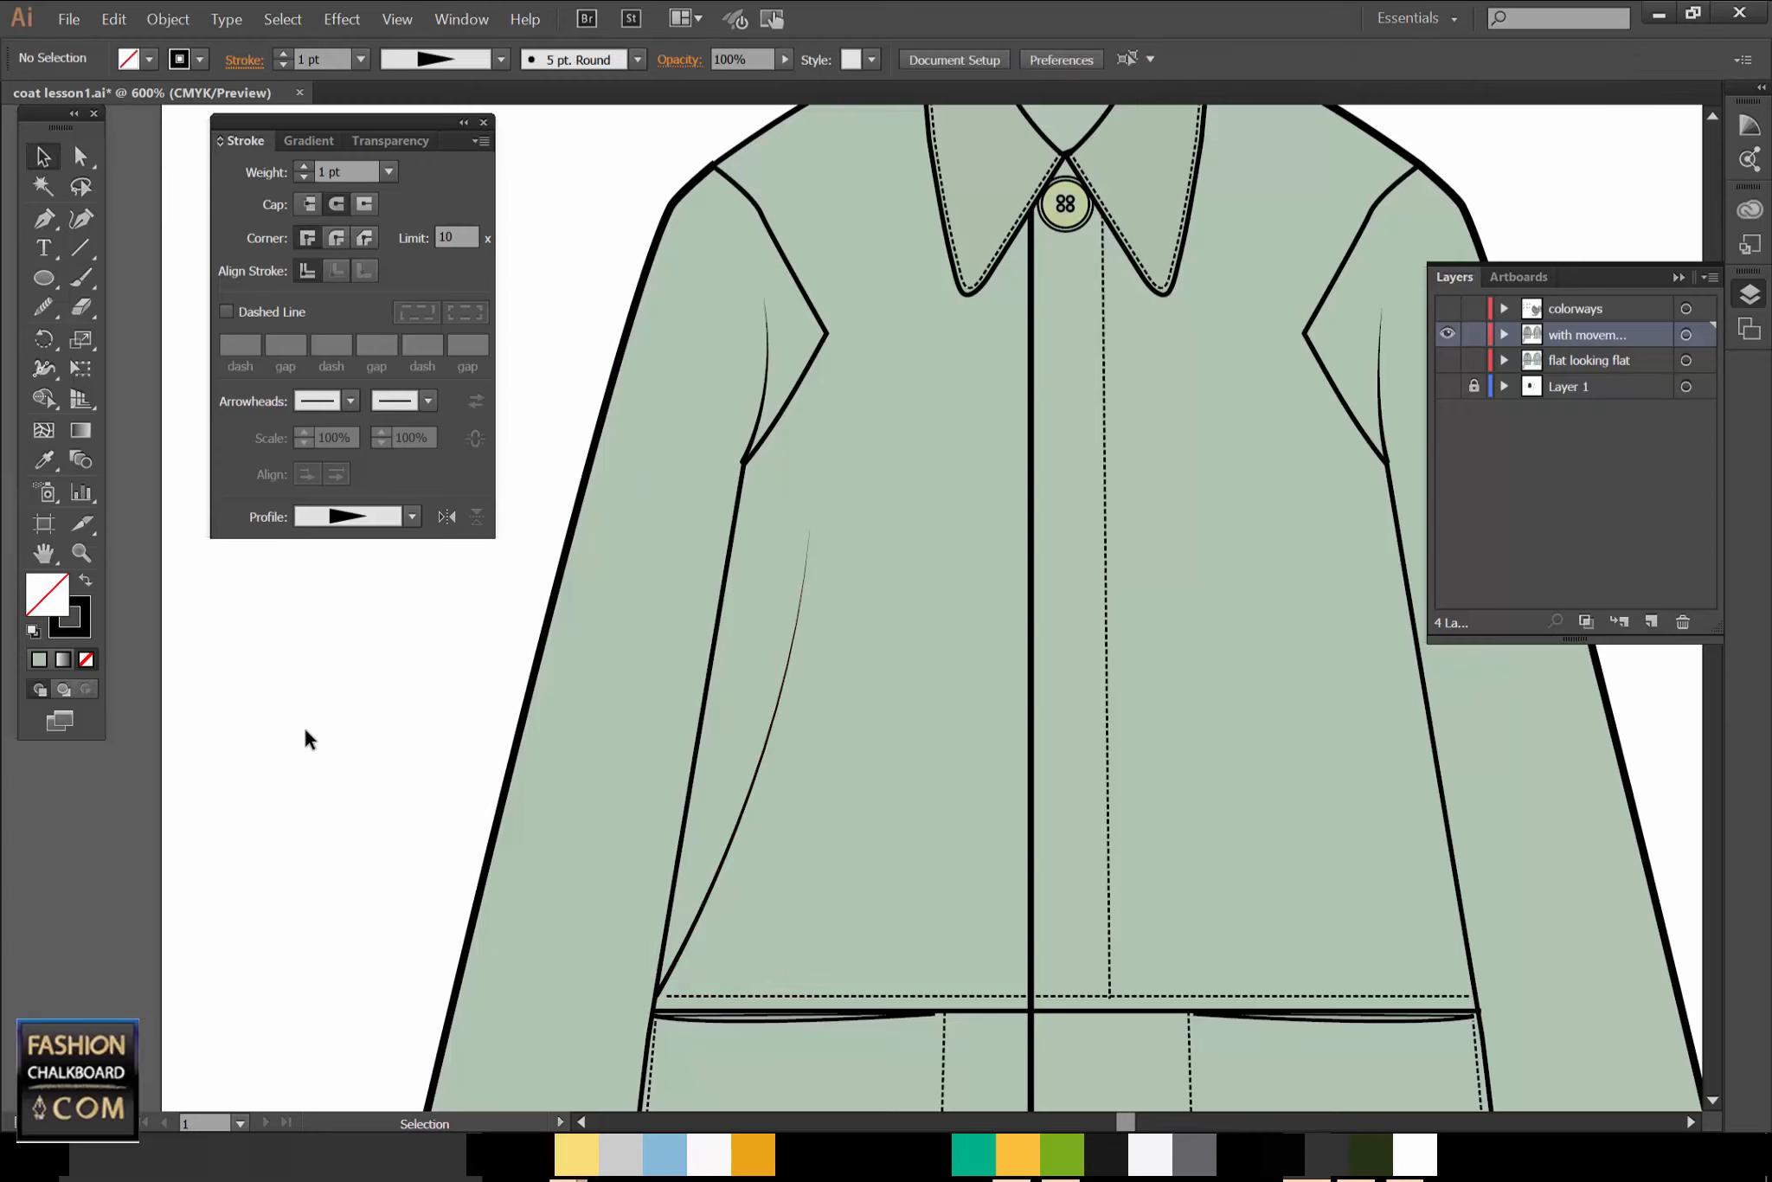
# Zoom out and select the new drape line to review it on the whole coat.
pyautogui.hotkey('ctrl', '-')
pyautogui.hotkey('ctrl', '-')
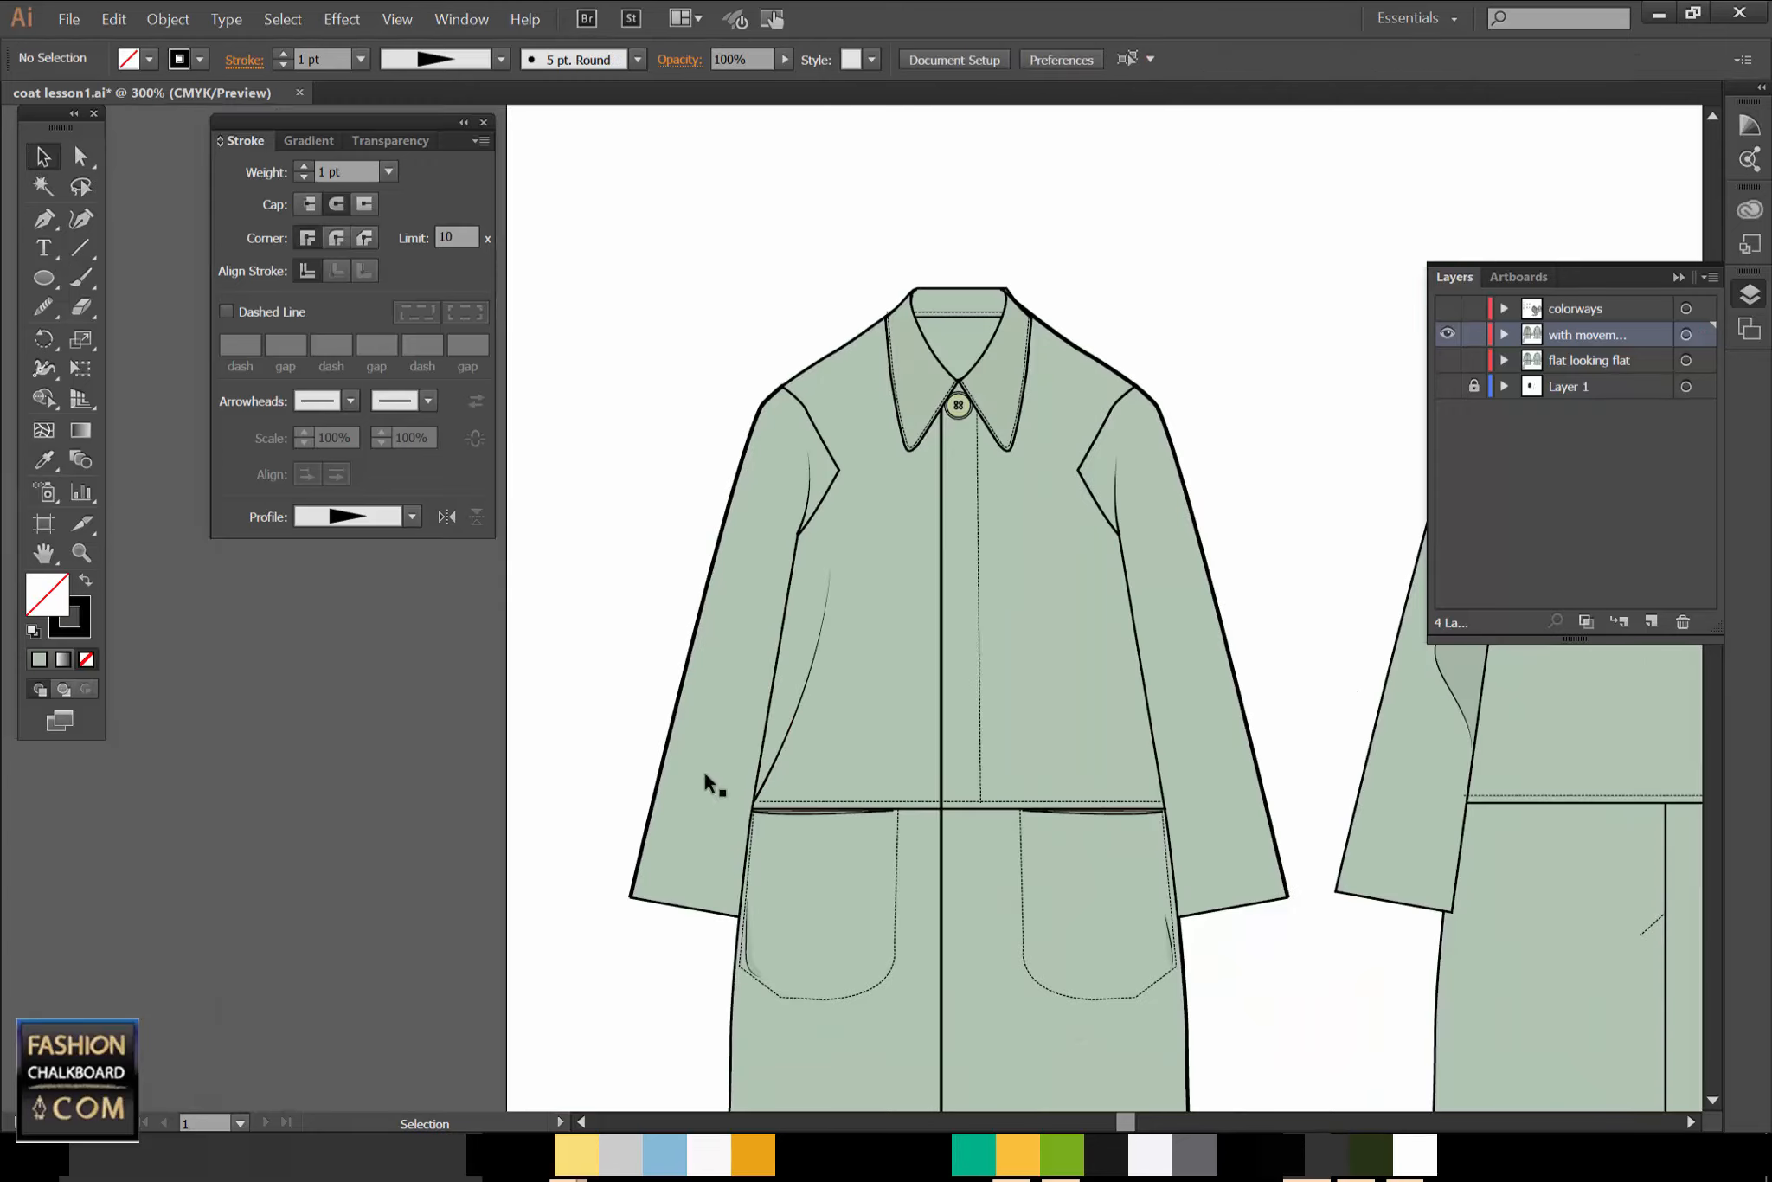
pyautogui.click(786, 740)
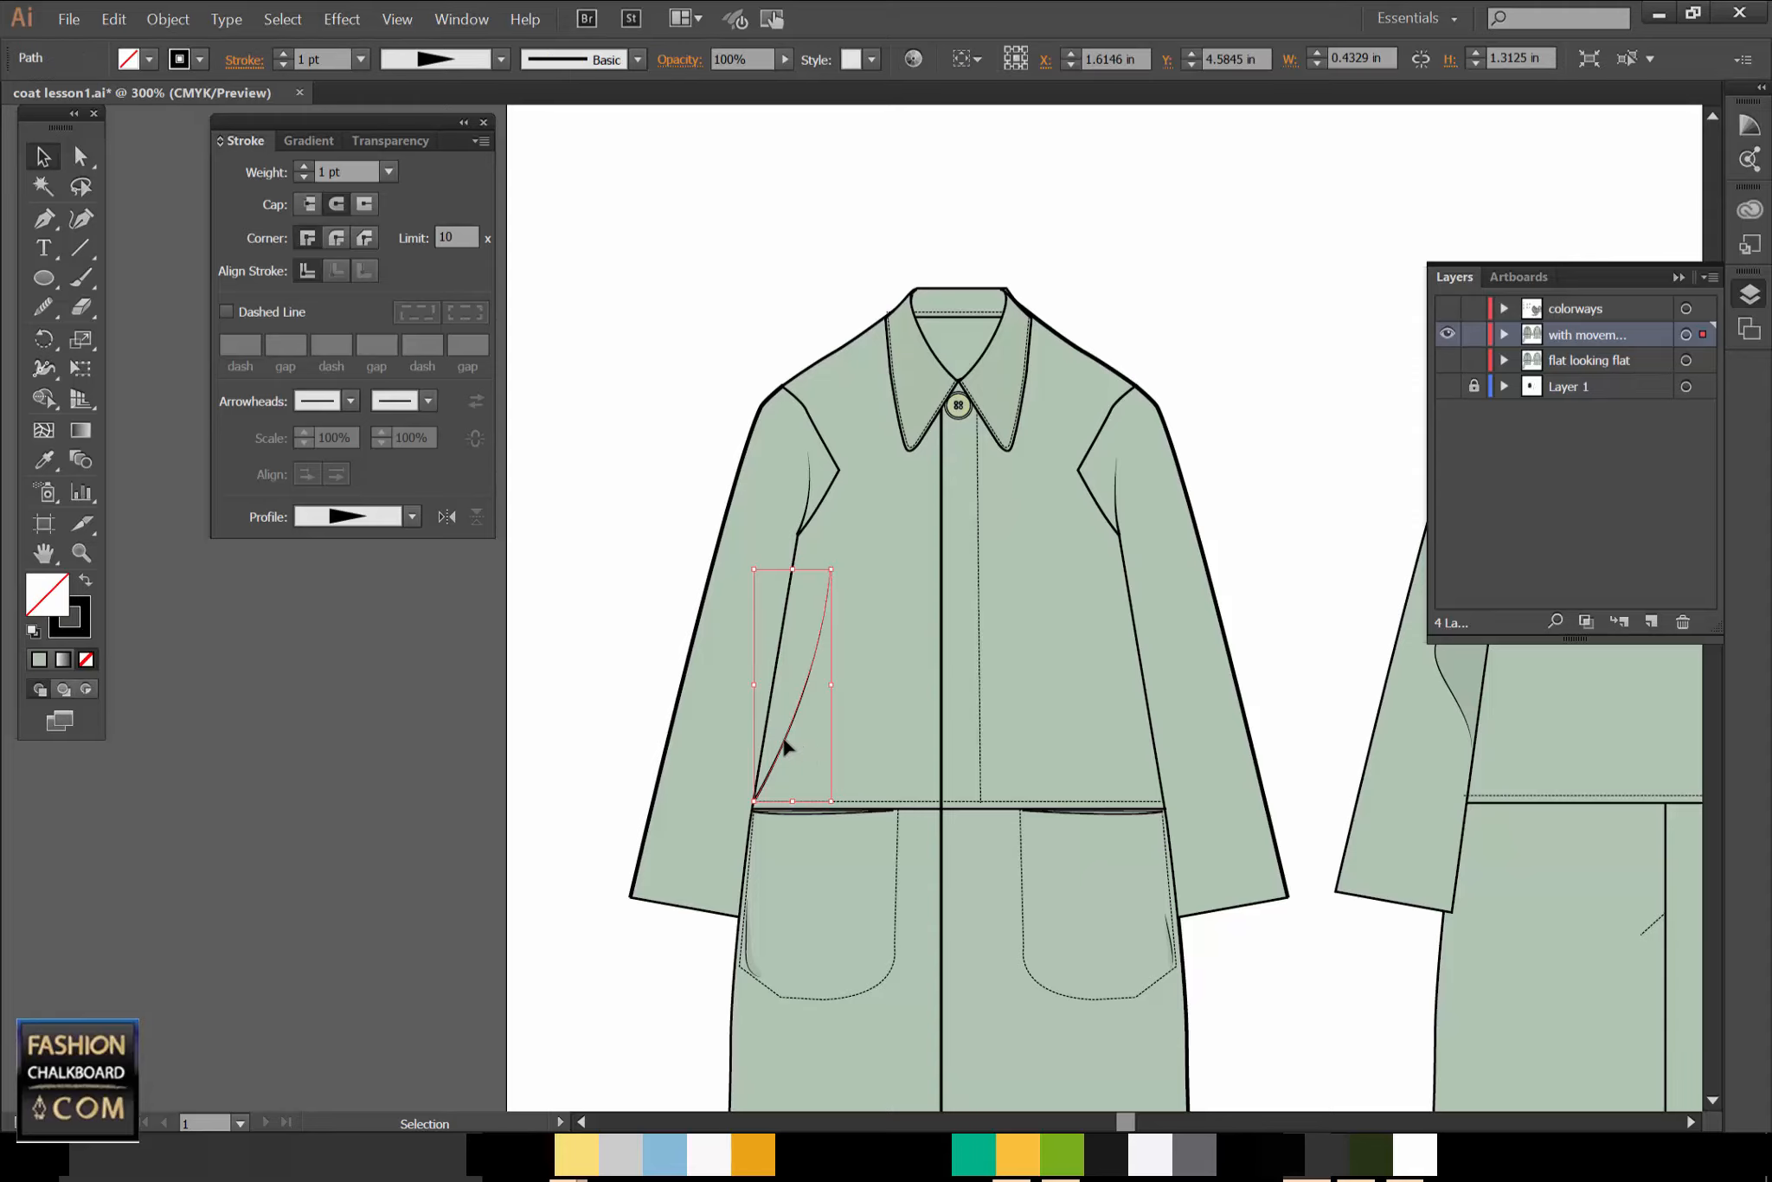
pyautogui.click(780, 735)
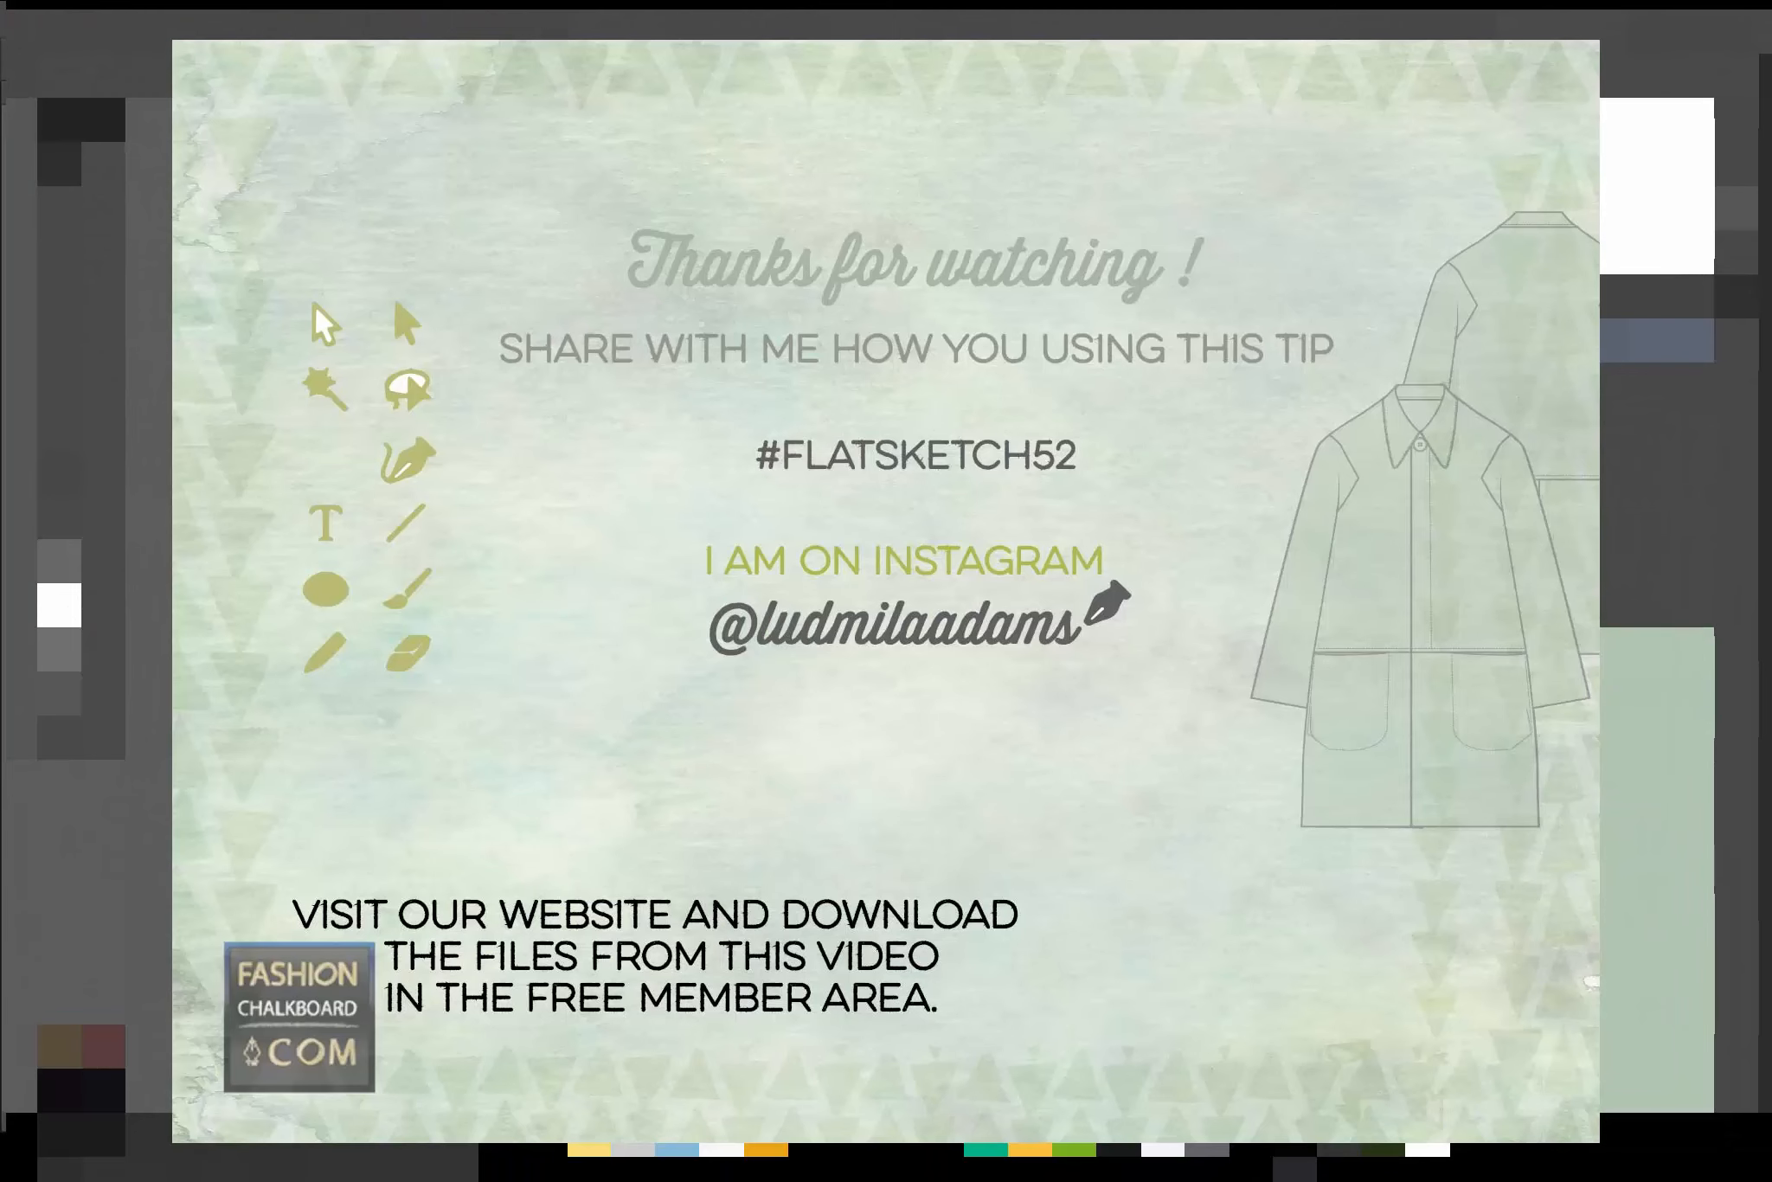